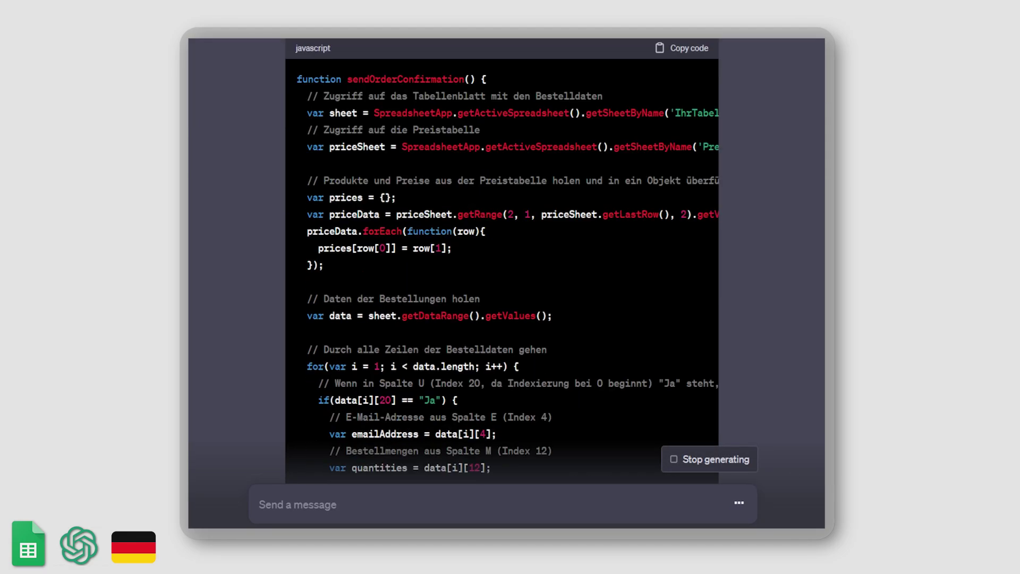
Scroll through ChatGPT's finished sendOrderConfirmation script to review the full code.
{"action": "scroll", "coordinate": [615, 207], "scroll_direction": "down", "scroll_amount": 2}
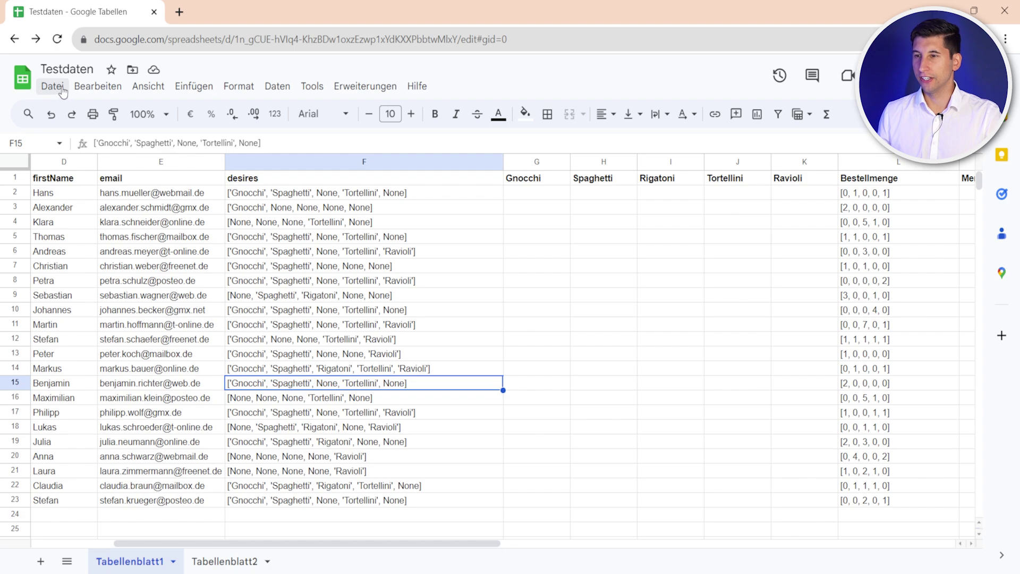
Duplicate the Testdaten spreadsheet with Datei > Kopie erstellen, creating 'Kopie von Testdaten'.
{"action": "left_click", "coordinate": [417, 236]}
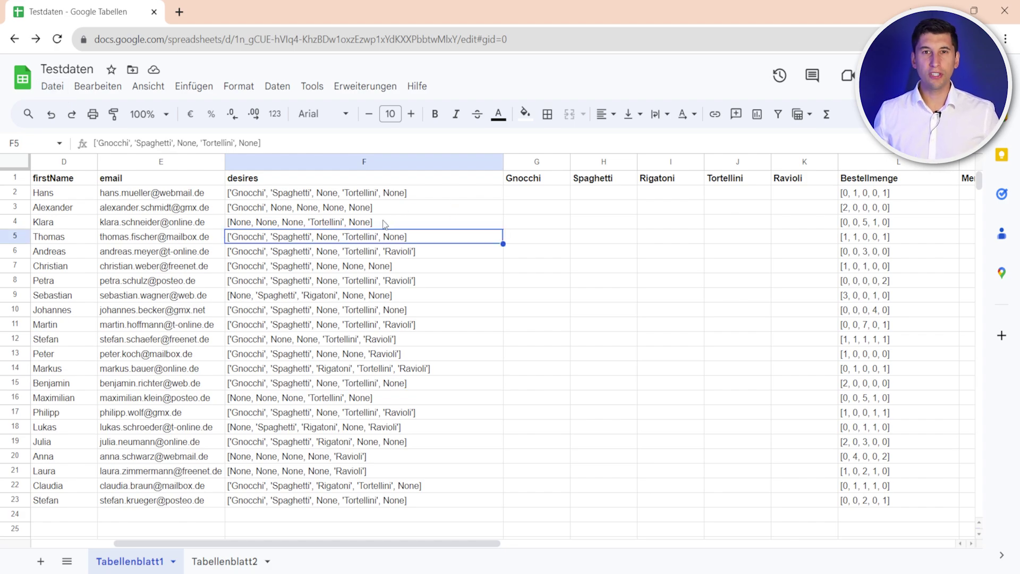
{"action": "left_click", "coordinate": [52, 87]}
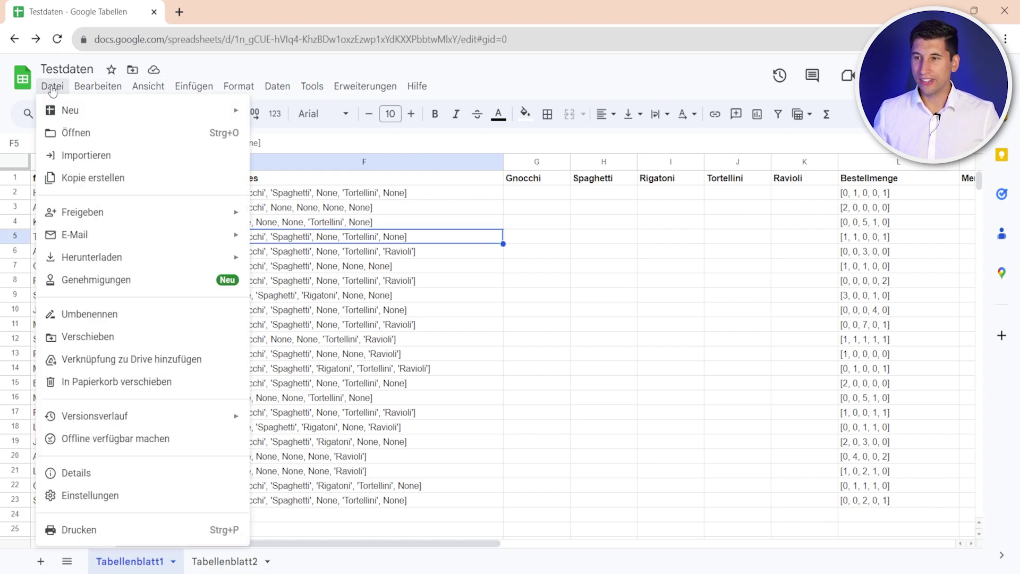
{"action": "left_click", "coordinate": [106, 180]}
{"action": "left_click", "coordinate": [562, 423]}
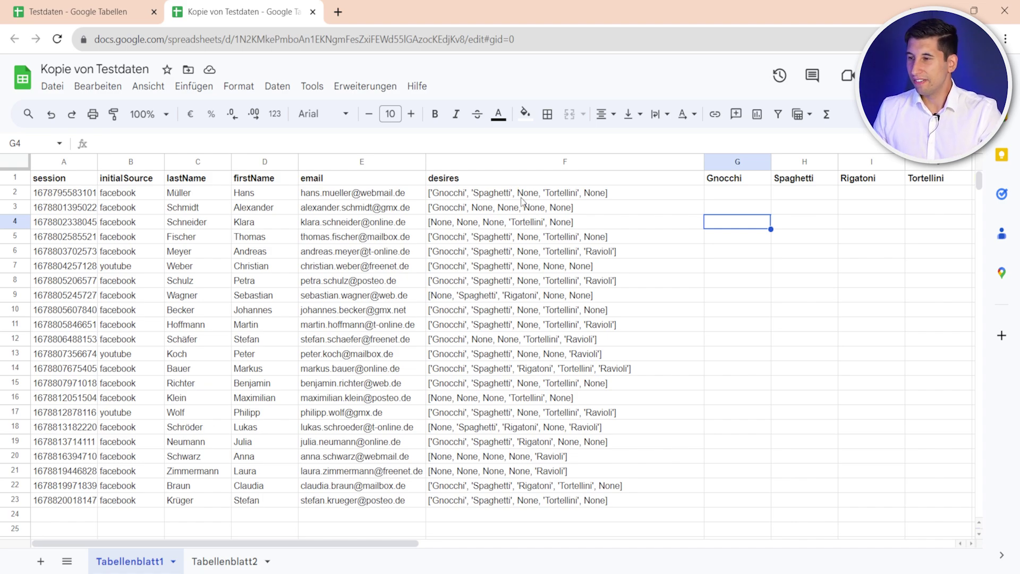
{"action": "left_click", "coordinate": [521, 198]}
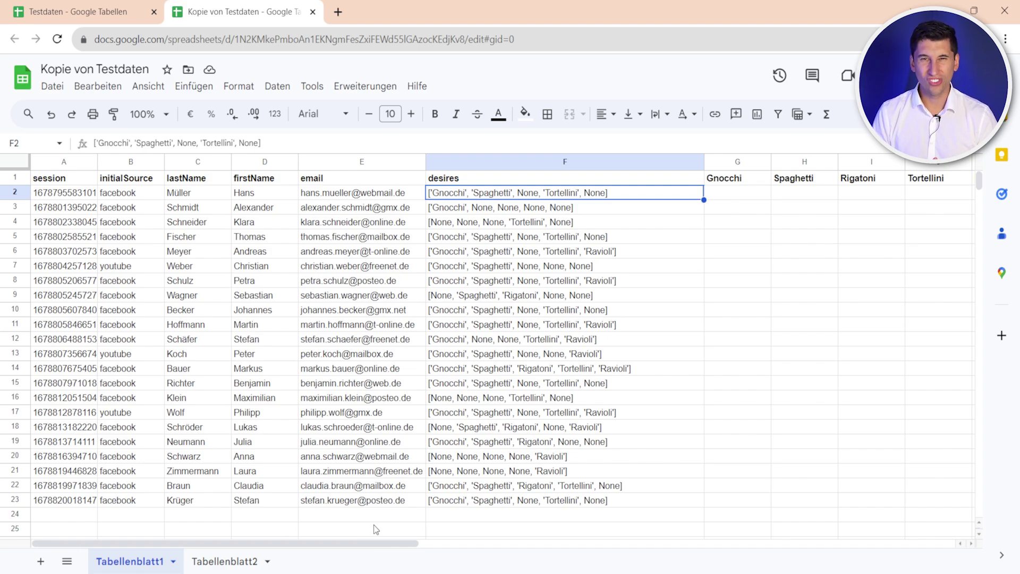
{"action": "key", "text": "Home"}
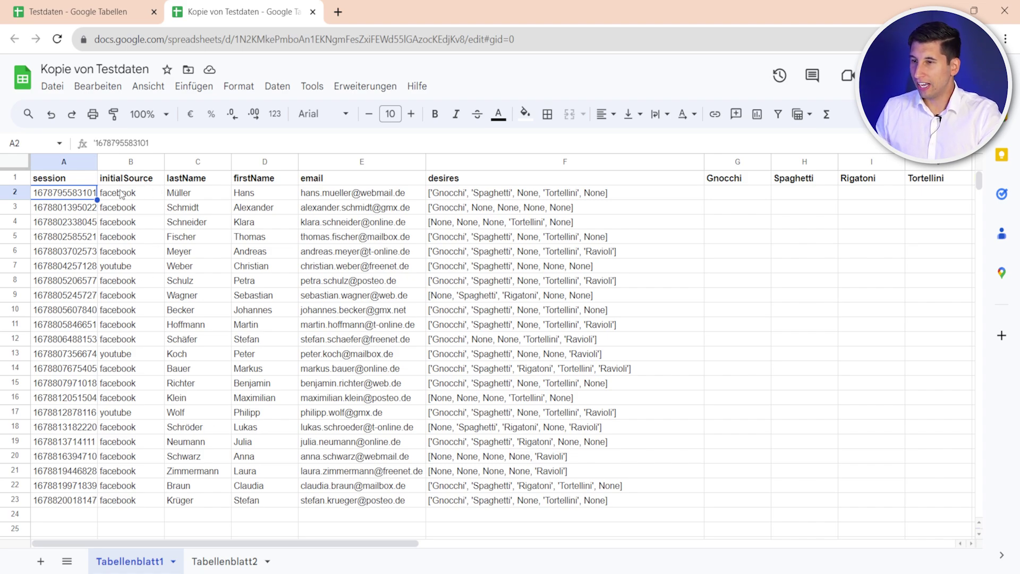
{"action": "left_click", "coordinate": [127, 194]}
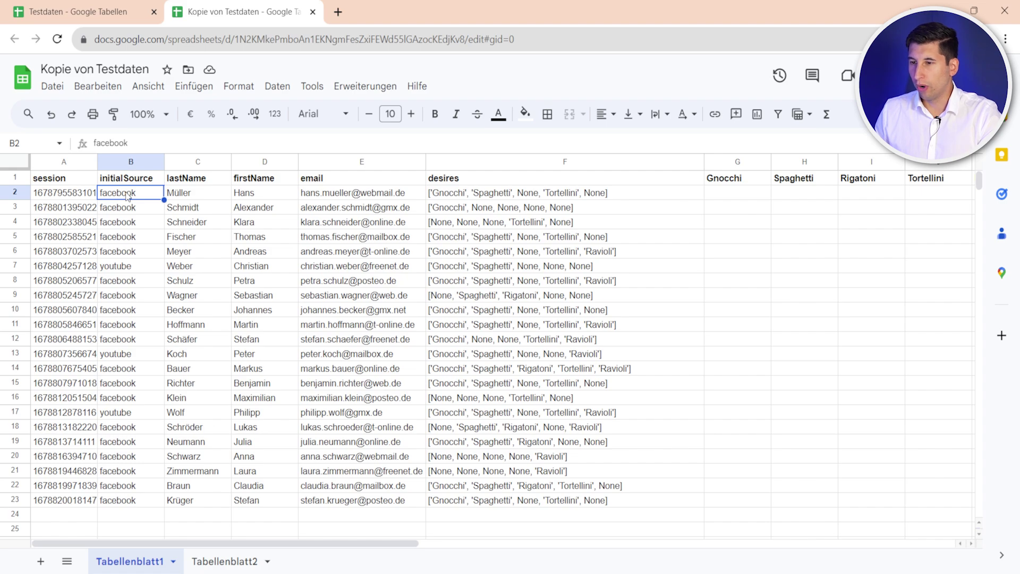
{"action": "left_click", "coordinate": [185, 197]}
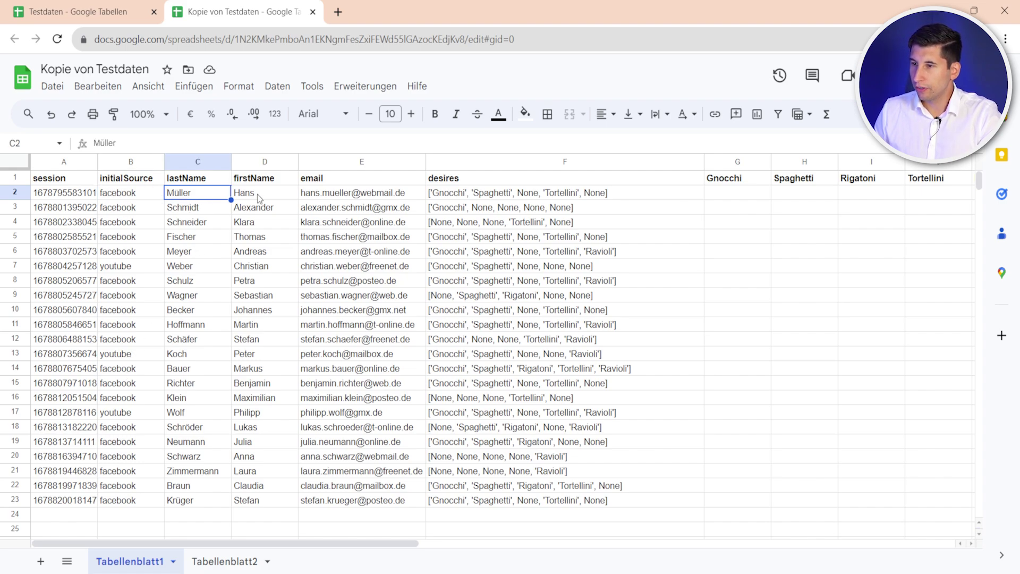
{"action": "left_click", "coordinate": [260, 197]}
{"action": "left_click", "coordinate": [318, 196]}
{"action": "left_click", "coordinate": [495, 196]}
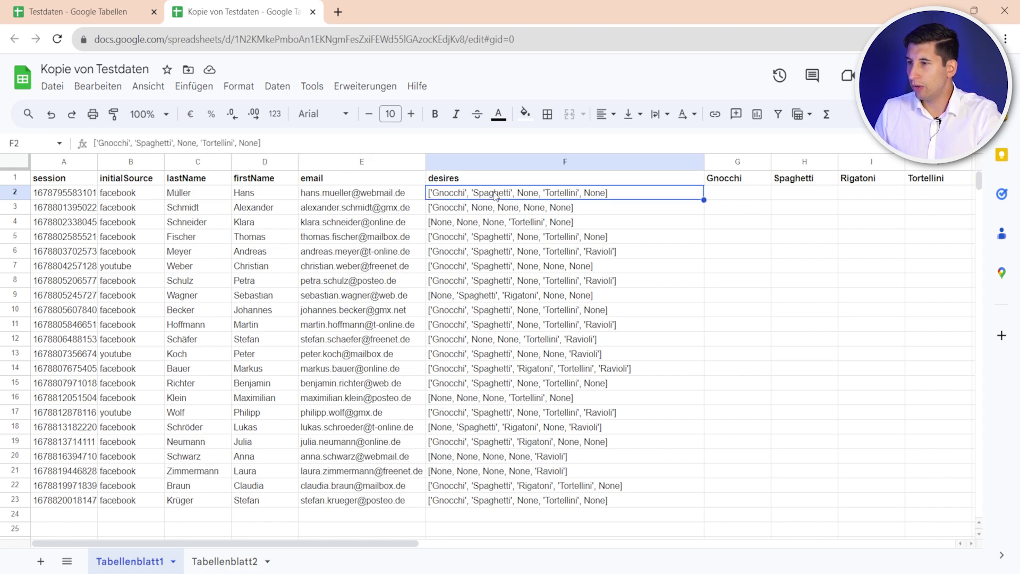
{"action": "double_click", "coordinate": [439, 197]}
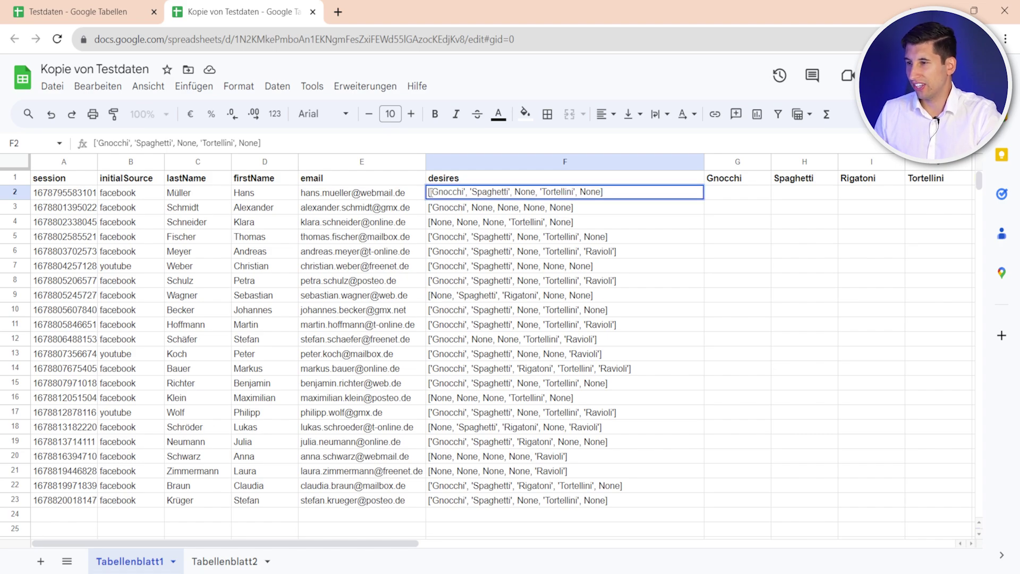
{"action": "left_click_drag", "start_coordinate": [429, 191], "coordinate": [604, 192]}
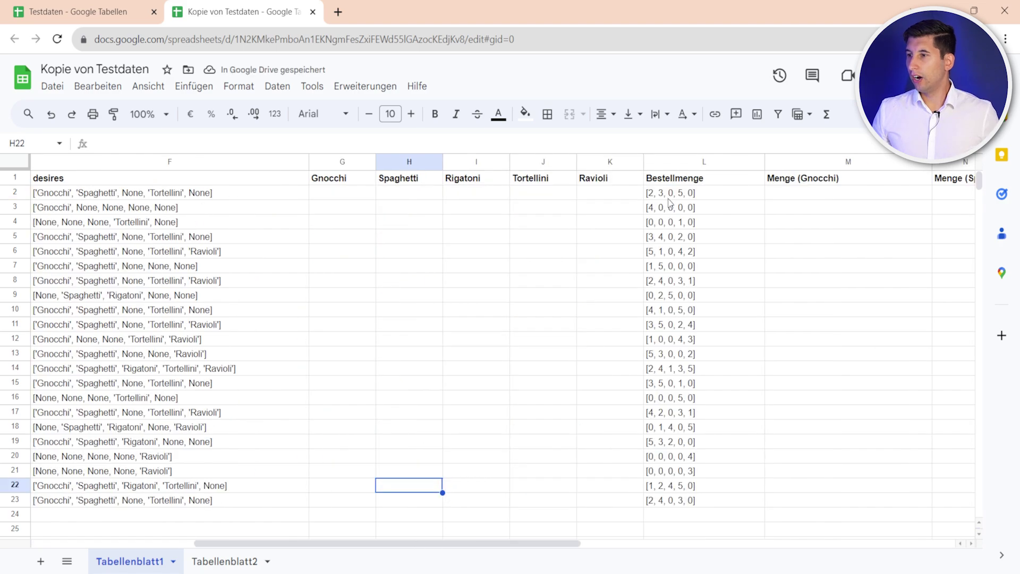
{"action": "scroll", "coordinate": [661, 201], "scroll_direction": "right", "scroll_amount": 5}
{"action": "left_click", "coordinate": [661, 195]}
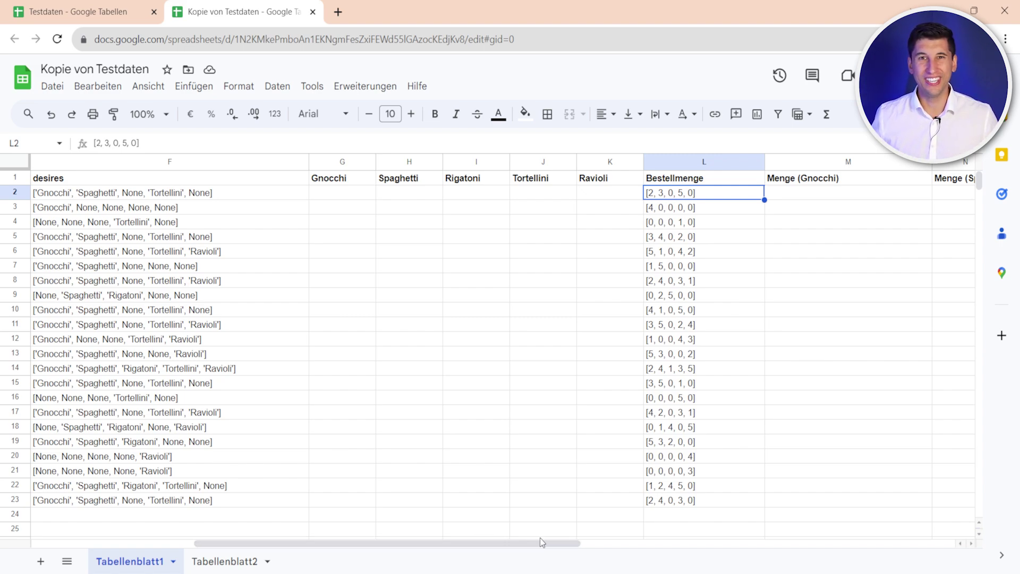
{"action": "left_click_drag", "start_coordinate": [476, 541], "coordinate": [184, 535]}
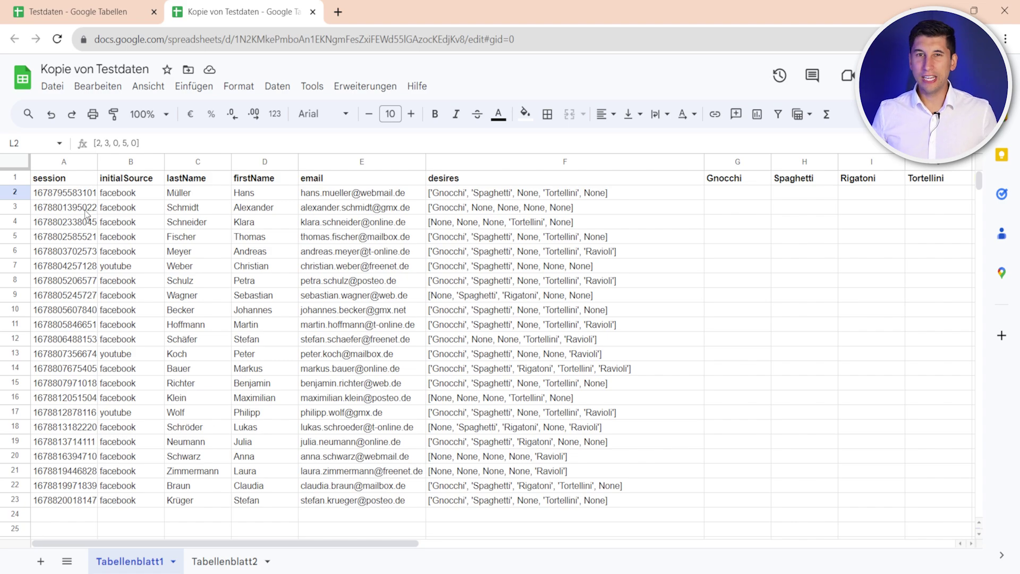
Select the header and first two order rows, A1:S3, to share with a new GPT-4 chat.
{"action": "left_click", "coordinate": [77, 198]}
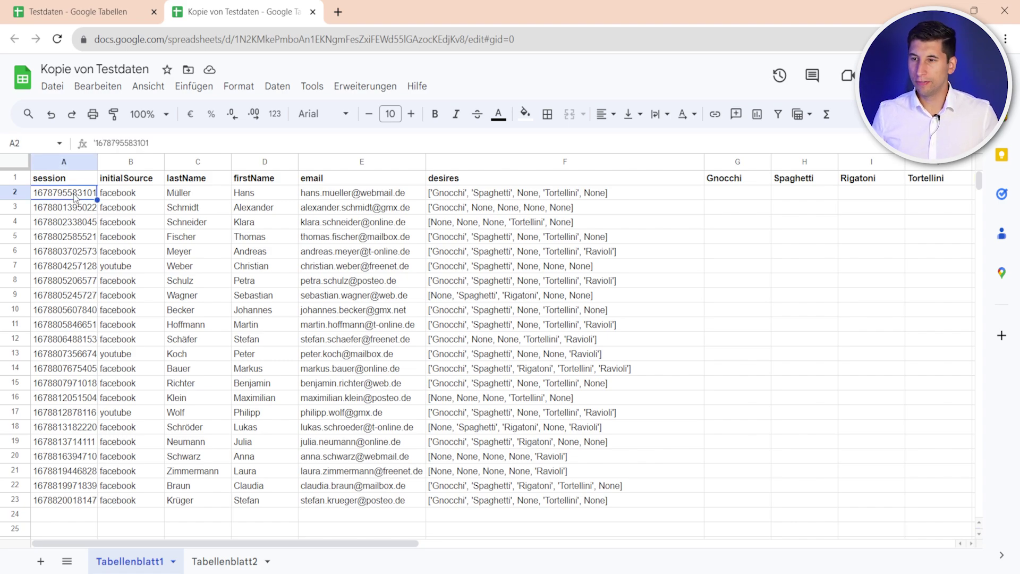
{"action": "left_click", "coordinate": [42, 499], "text": "shift"}
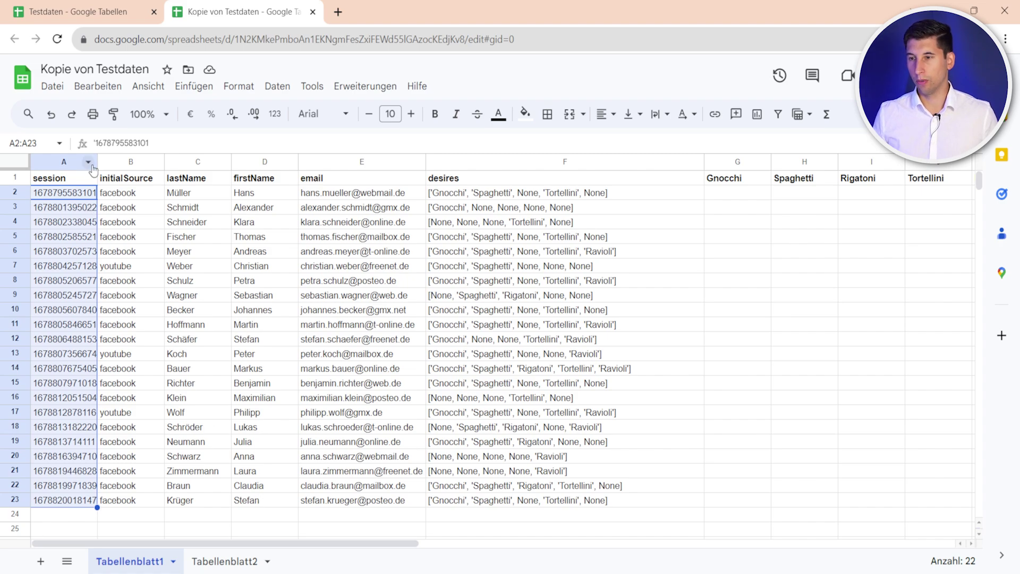
{"action": "left_click", "coordinate": [72, 197]}
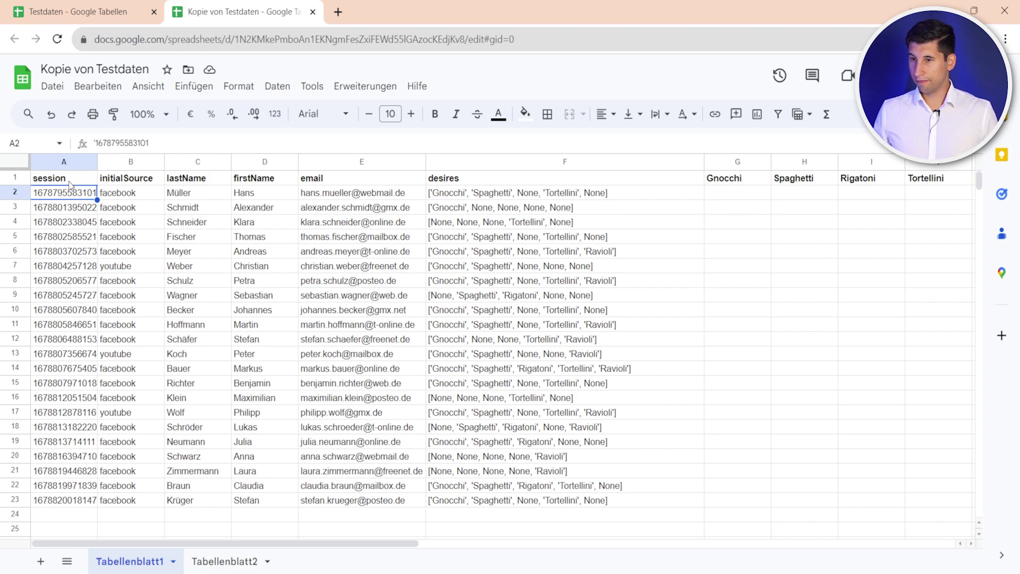
{"action": "left_click", "coordinate": [73, 179]}
{"action": "left_click_drag", "start_coordinate": [80, 181], "coordinate": [400, 208]}
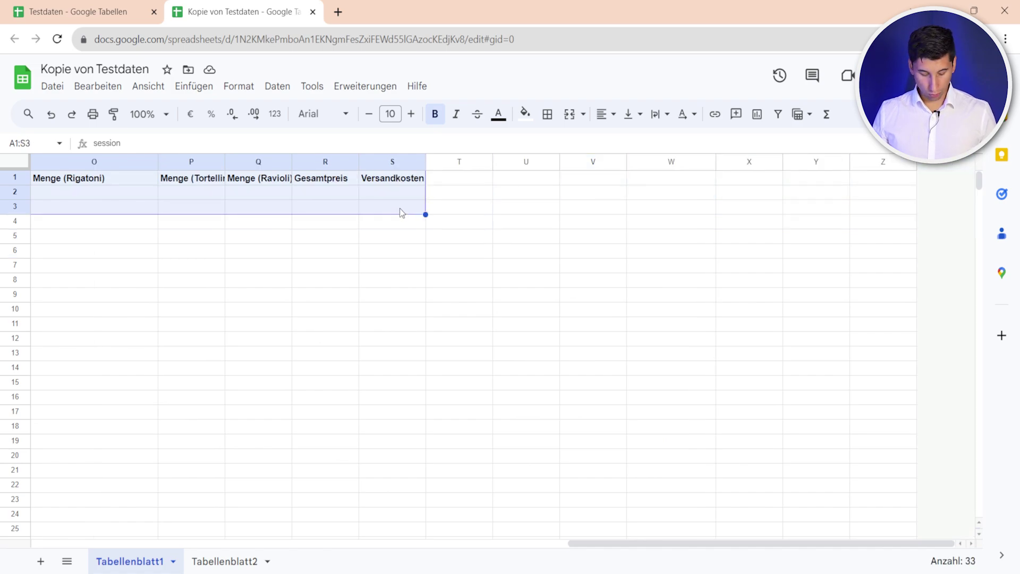
{"action": "left_click_drag", "start_coordinate": [673, 542], "coordinate": [1, 541]}
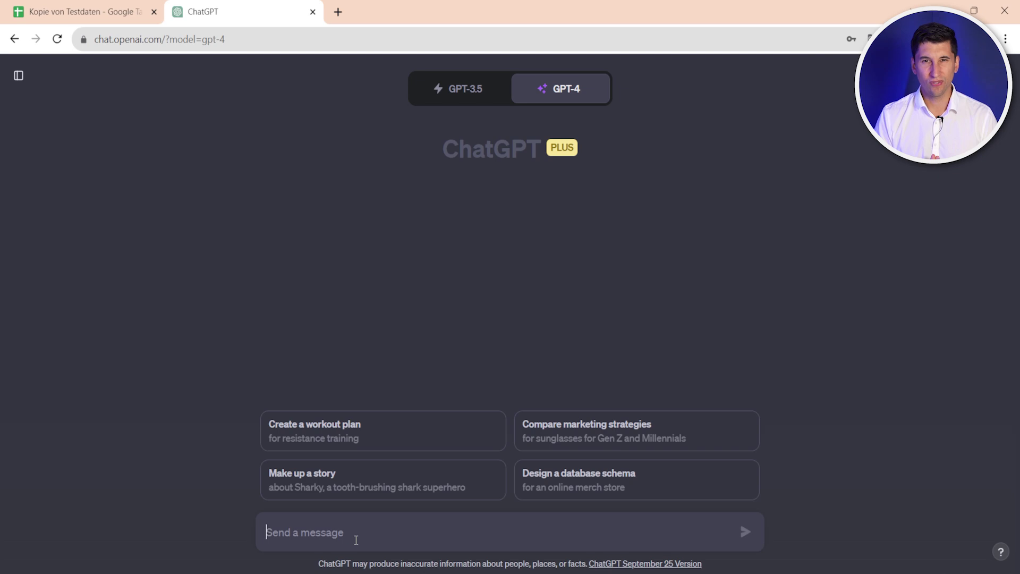
Ask GPT-4 how to derive the order date, pasting the copied sheet rows into the question.
{"action": "type", "text": "Ich habe f"}
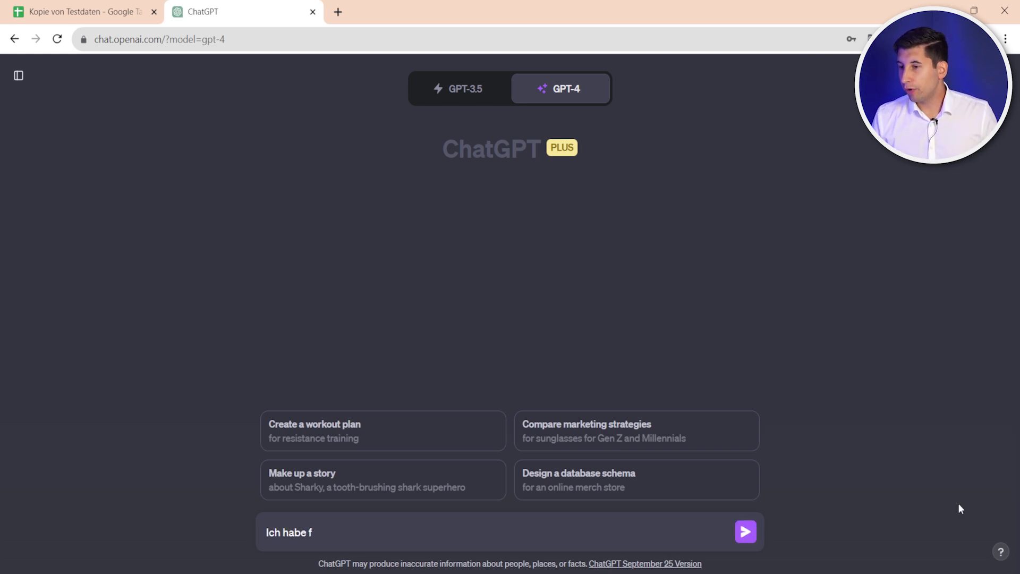
{"action": "type", "text": "olgende Daten in einem Google Sheet. Wi"}
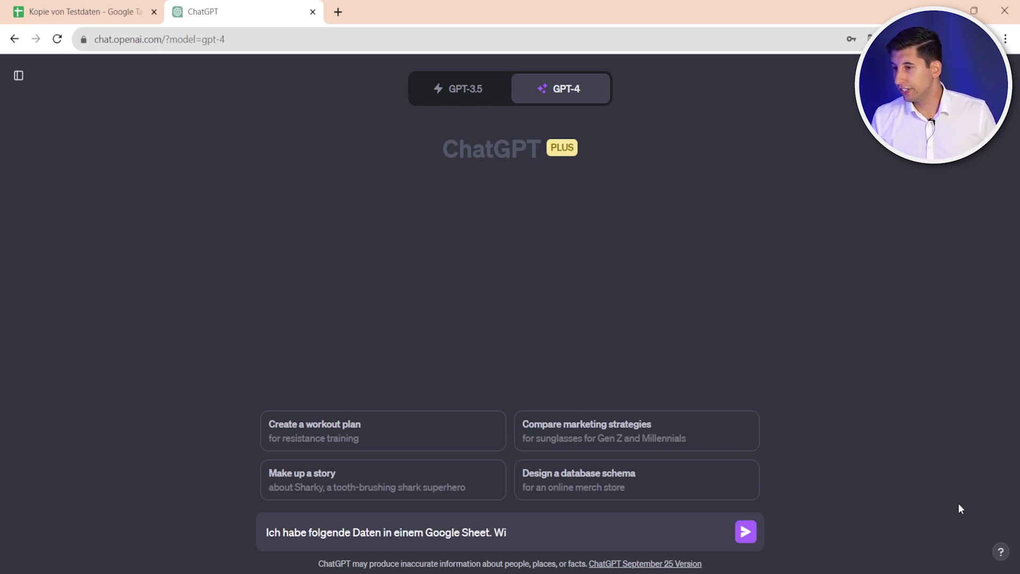
{"action": "type", "text": "e kann ich anhand dieser Daten das Datu"}
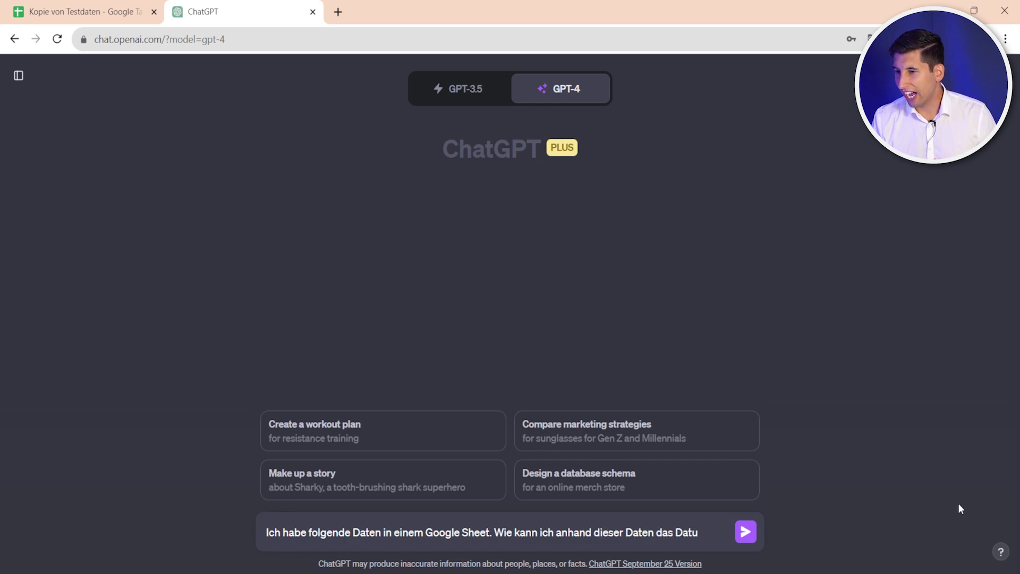
{"action": "type", "text": "m der Bestellung herausfinden? Schreibe"}
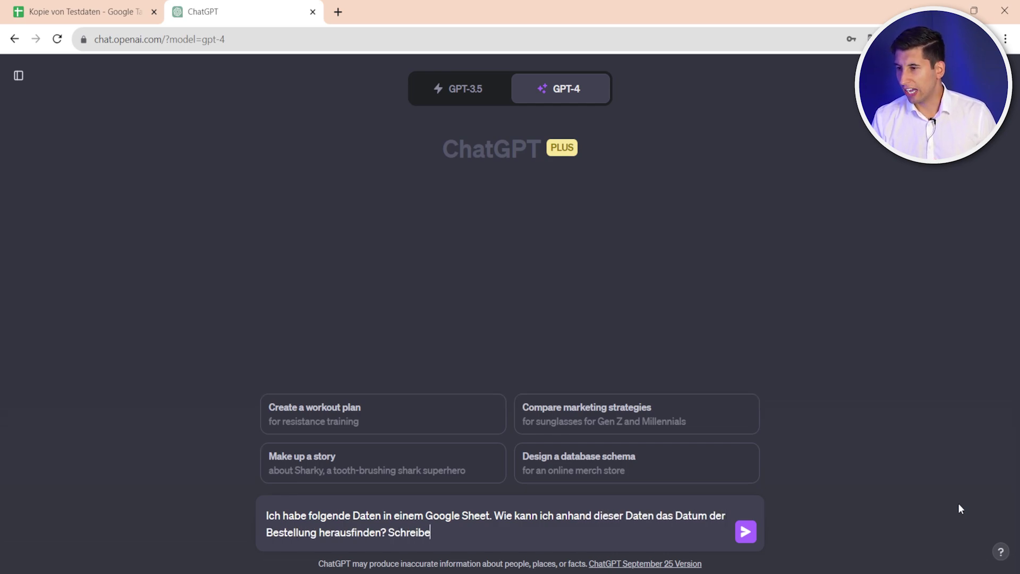
{"action": "type", "text": " mir ebenfalls eine Formel für Google"}
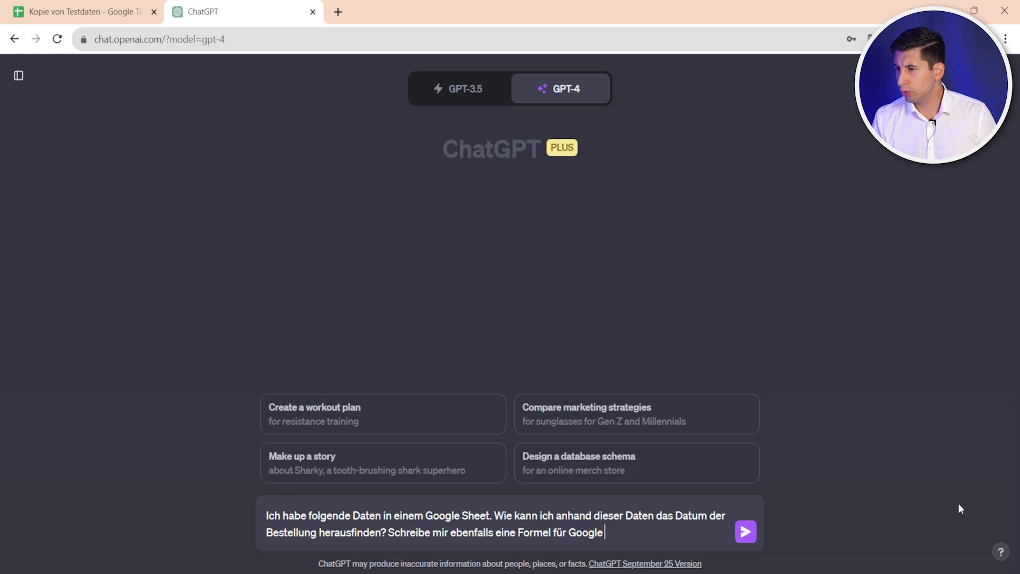
{"action": "type", "text": " Sheets, um das Datum zu ermitteln"}
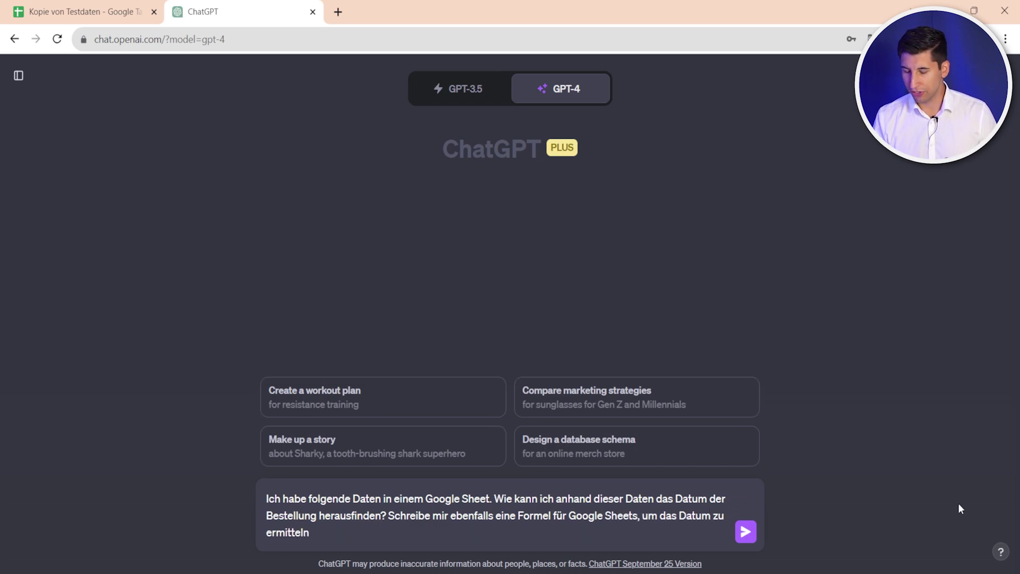
{"action": "key", "text": "shift+Return"}
{"action": "key", "text": "shift+Return"}
{"action": "key", "text": "ctrl+v"}
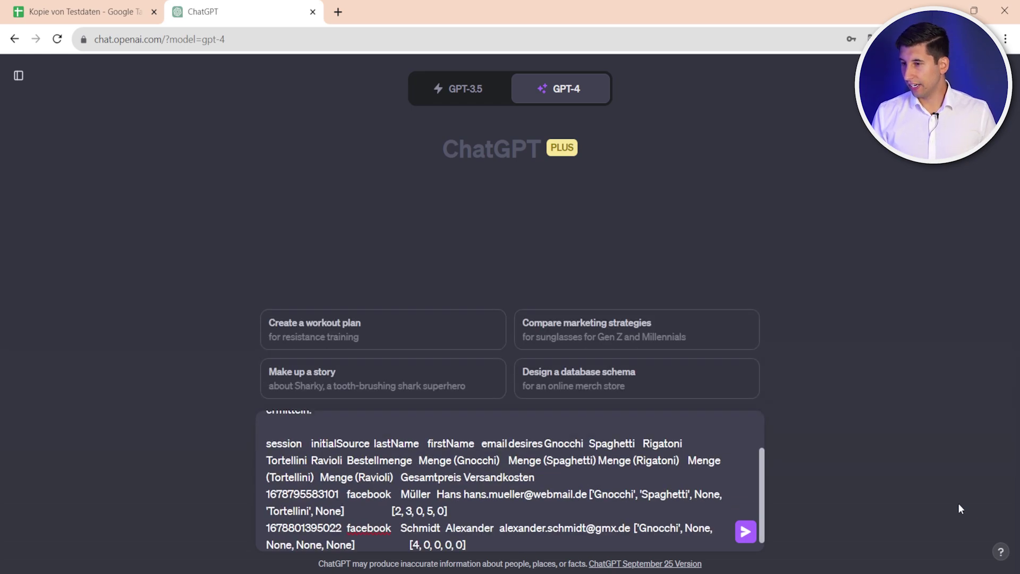
{"action": "key", "text": "Return"}
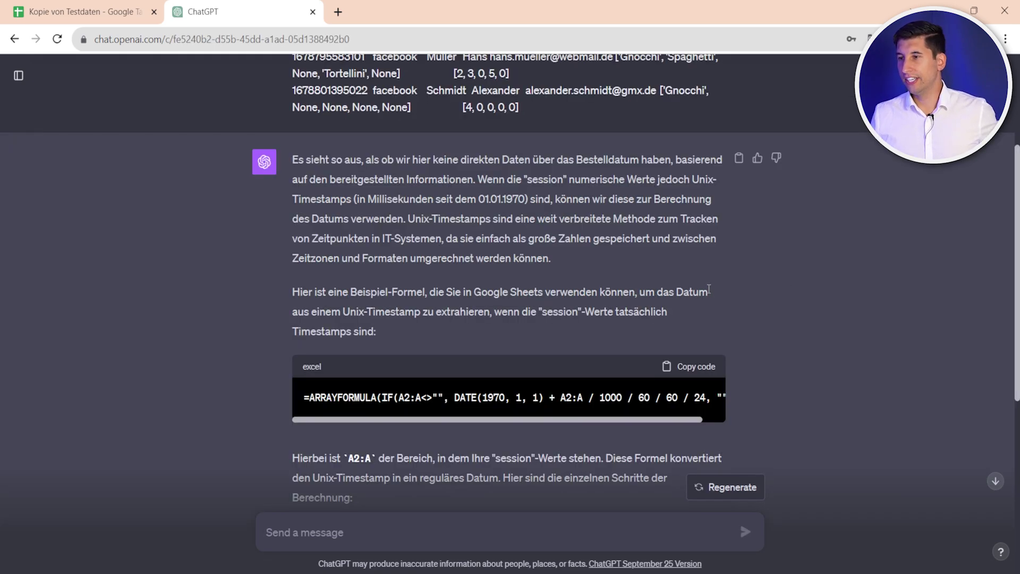
Copy ChatGPT's ARRAYFORMULA that converts millisecond session Unix timestamps into dates.
{"action": "double_click", "coordinate": [541, 178]}
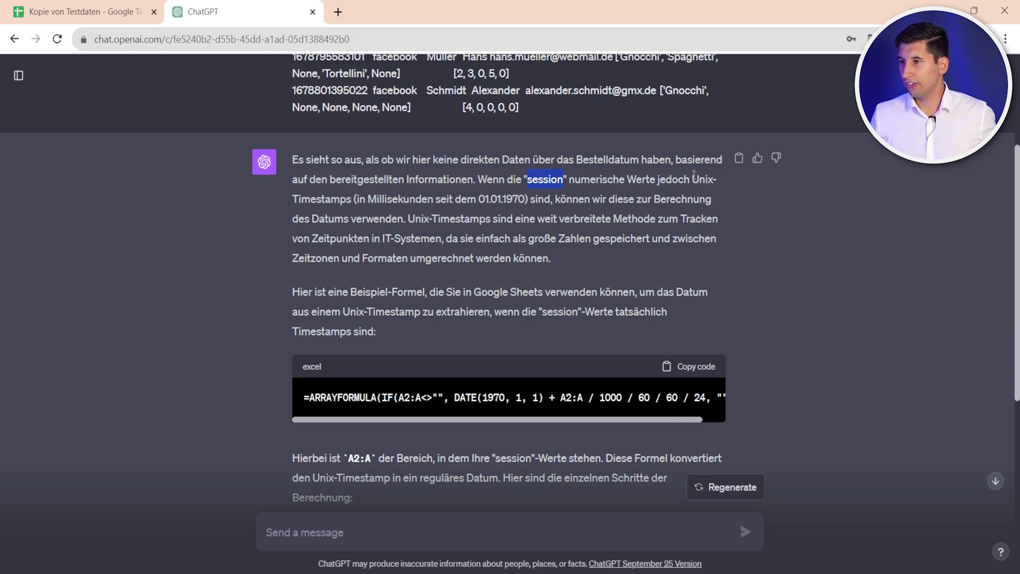
{"action": "left_click_drag", "start_coordinate": [692, 179], "coordinate": [351, 201]}
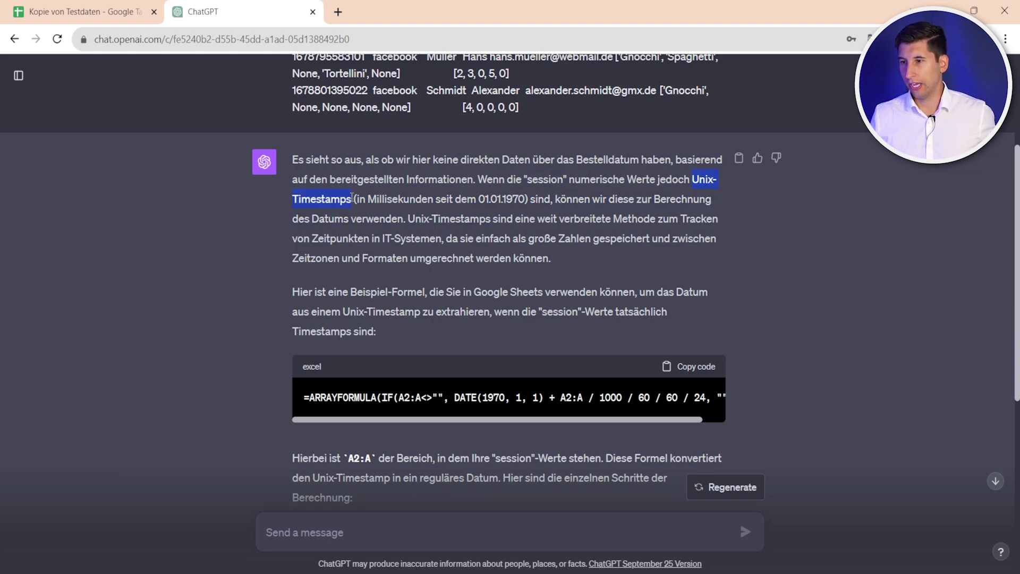
{"action": "double_click", "coordinate": [388, 199]}
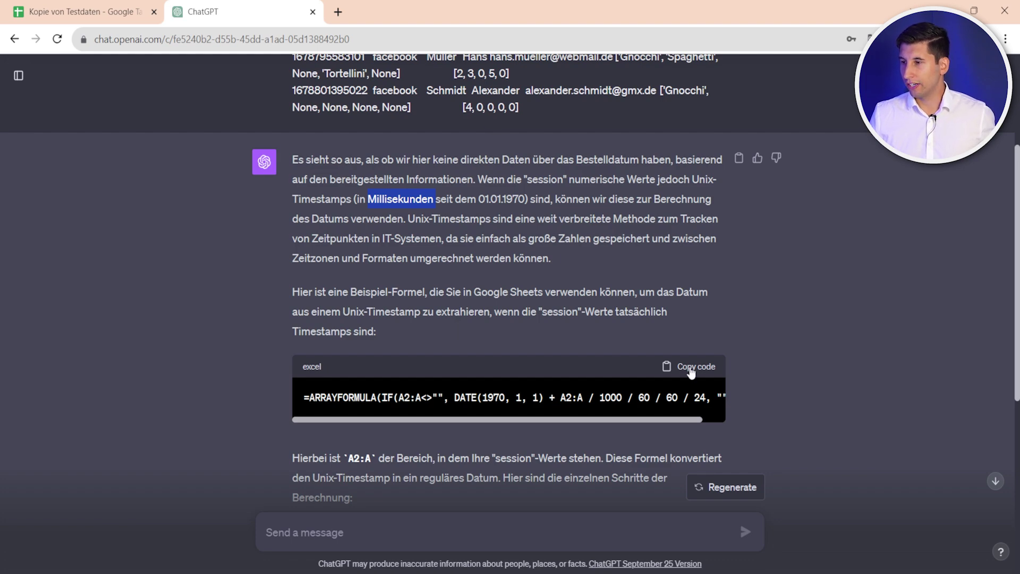
{"action": "left_click", "coordinate": [690, 371]}
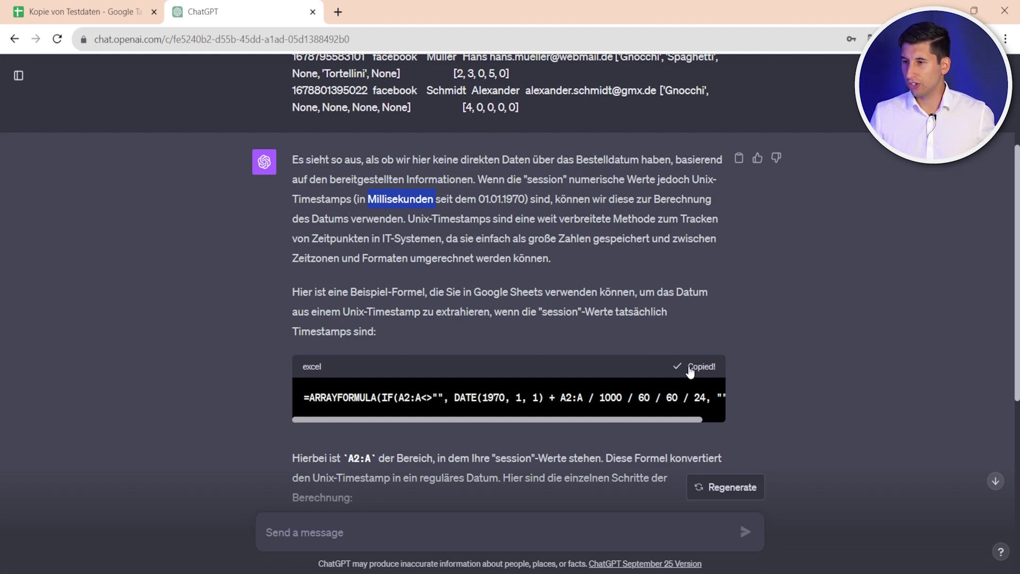
{"action": "left_click", "coordinate": [80, 11]}
Insert a new column B headed 'Datum' before the initialSource column.
{"action": "left_click", "coordinate": [90, 223]}
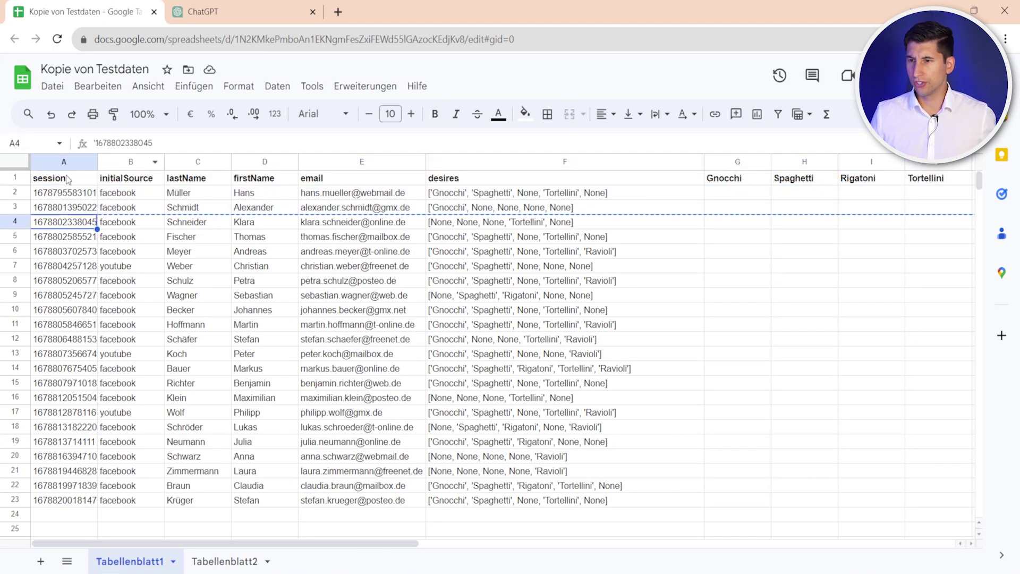
{"action": "left_click", "coordinate": [131, 162]}
{"action": "right_click", "coordinate": [139, 161]}
{"action": "left_click", "coordinate": [238, 258]}
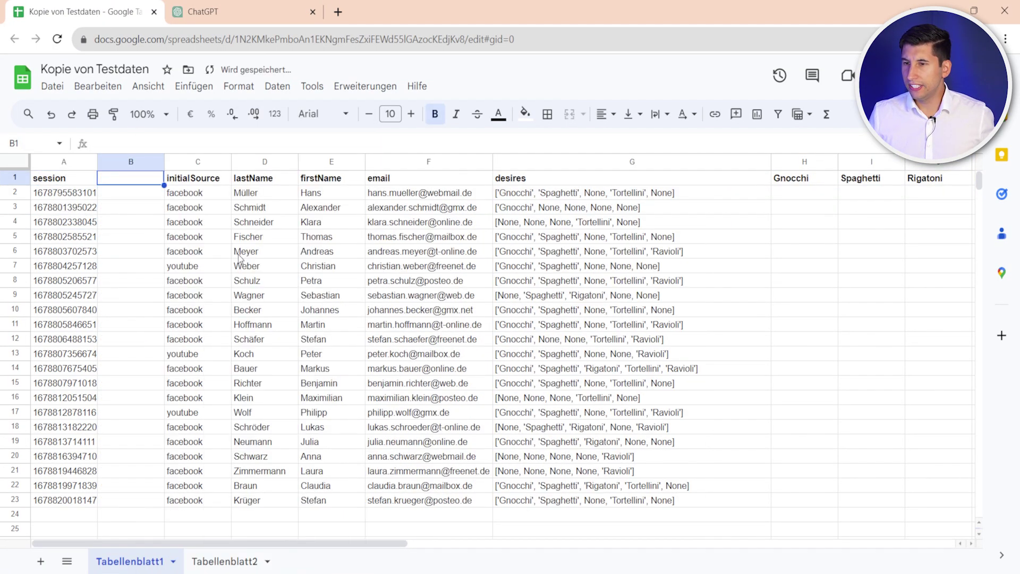
{"action": "type", "text": "Datum"}
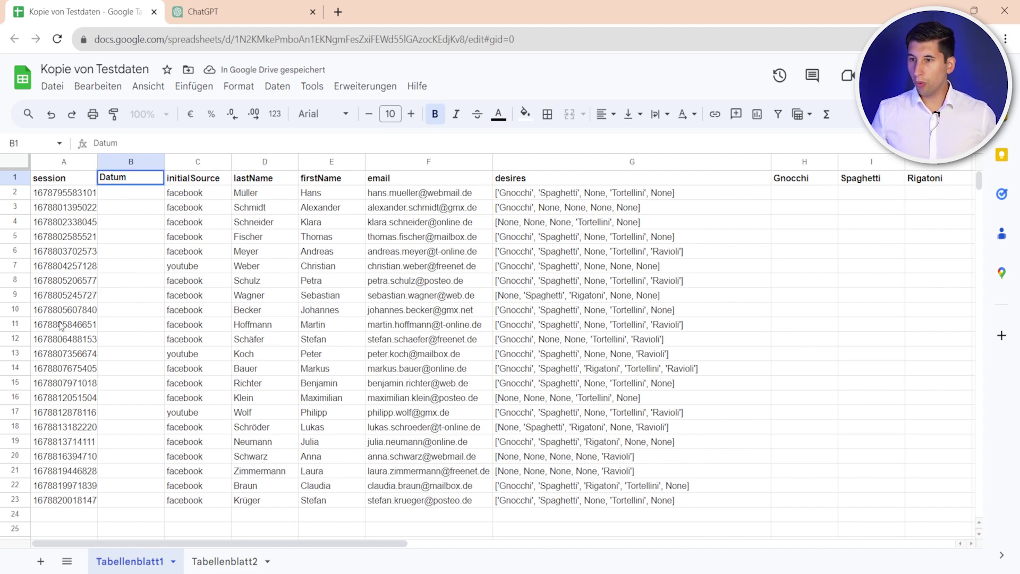
{"action": "key", "text": "Return"}
Paste the timestamp-to-date formula into B2, which returns a parse #FEHLER!
{"action": "left_click", "coordinate": [181, 143]}
{"action": "key", "text": "ctrl+v"}
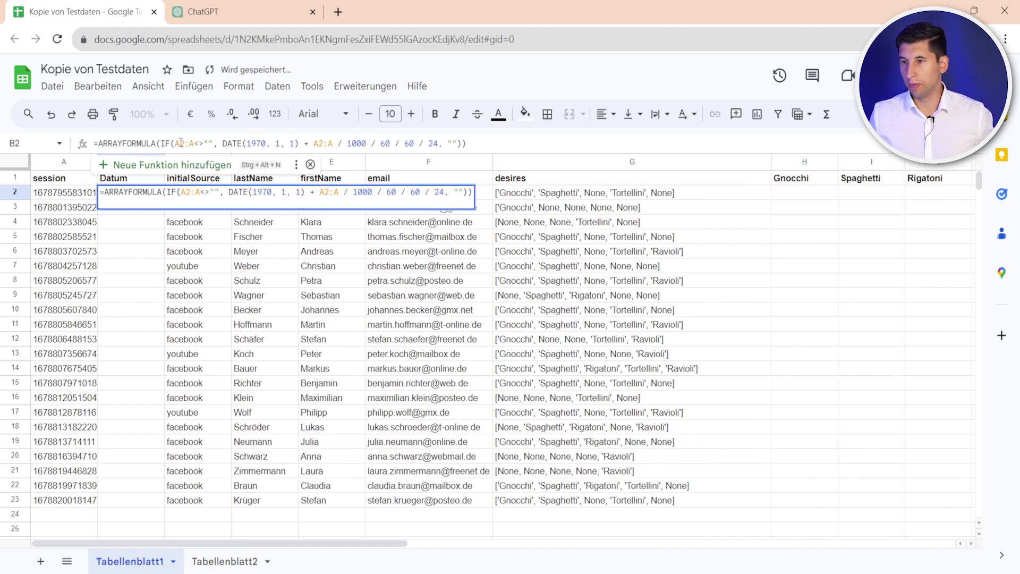
{"action": "double_click", "coordinate": [325, 144]}
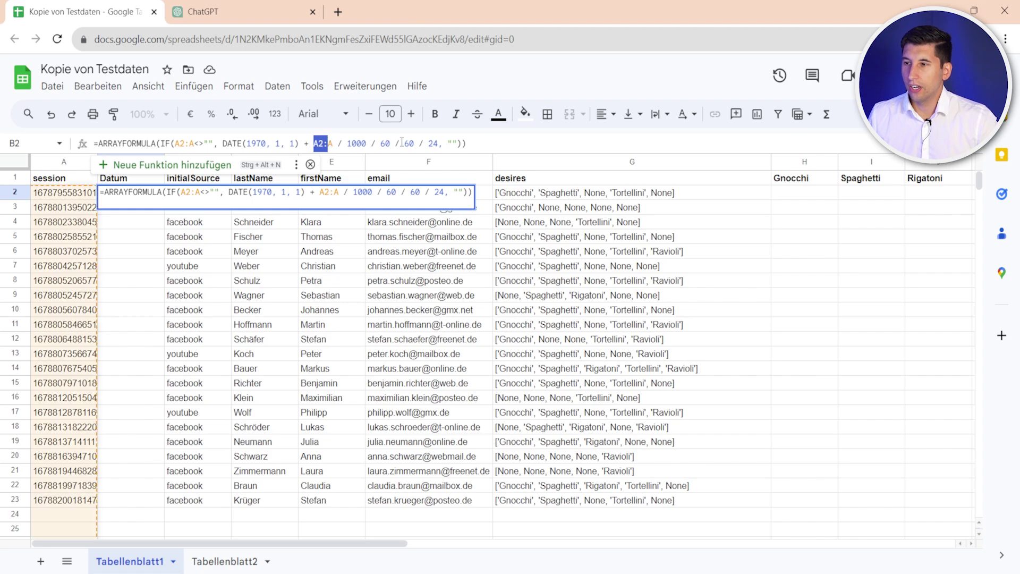
{"action": "key", "text": "Return"}
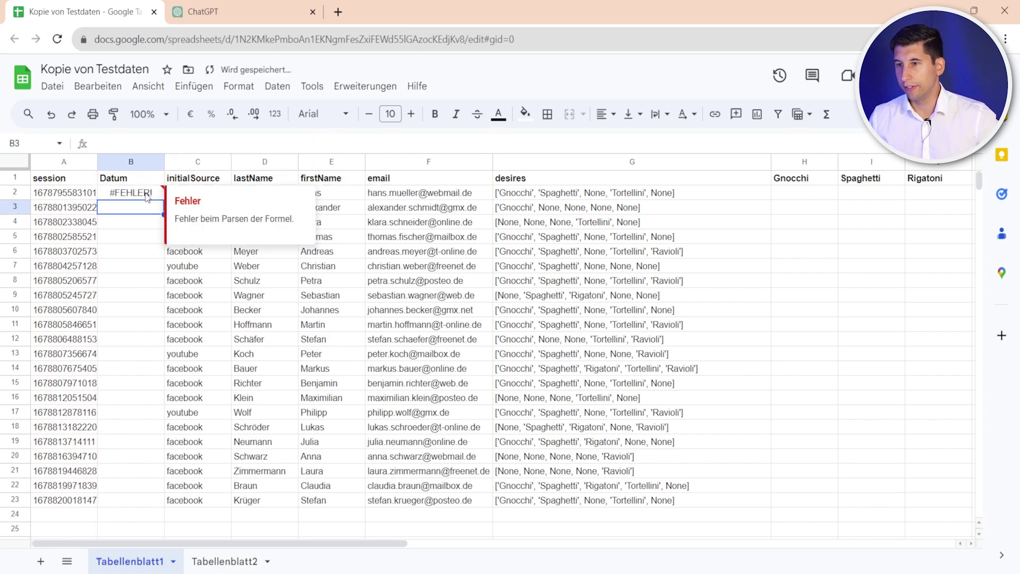
{"action": "left_click", "coordinate": [239, 12]}
{"action": "left_click_drag", "start_coordinate": [292, 222], "coordinate": [505, 223]}
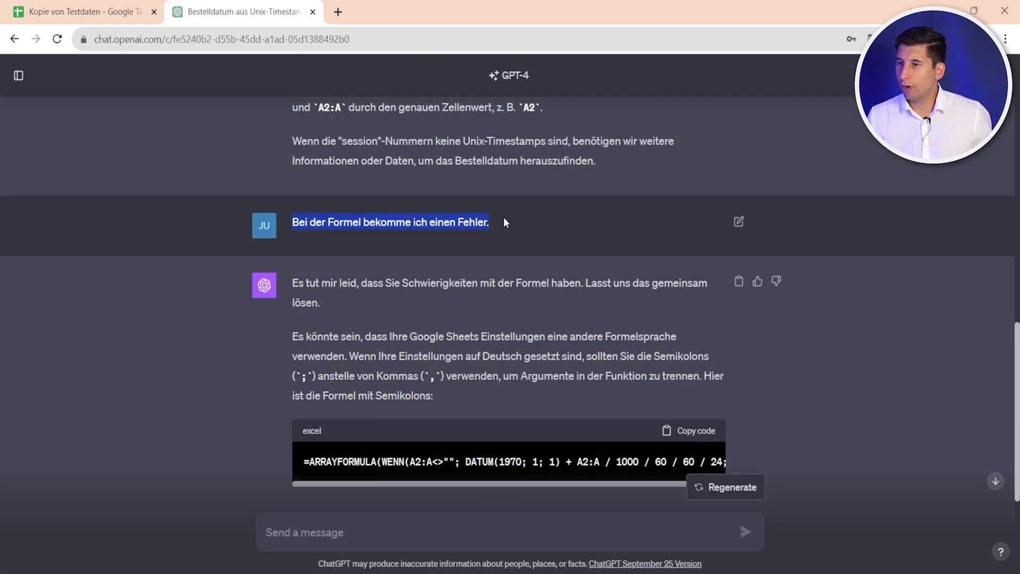
Copy ChatGPT's semicolon WENN/DATUM version of the formula and paste it into B2.
{"action": "scroll", "coordinate": [517, 234], "scroll_direction": "down", "scroll_amount": 1}
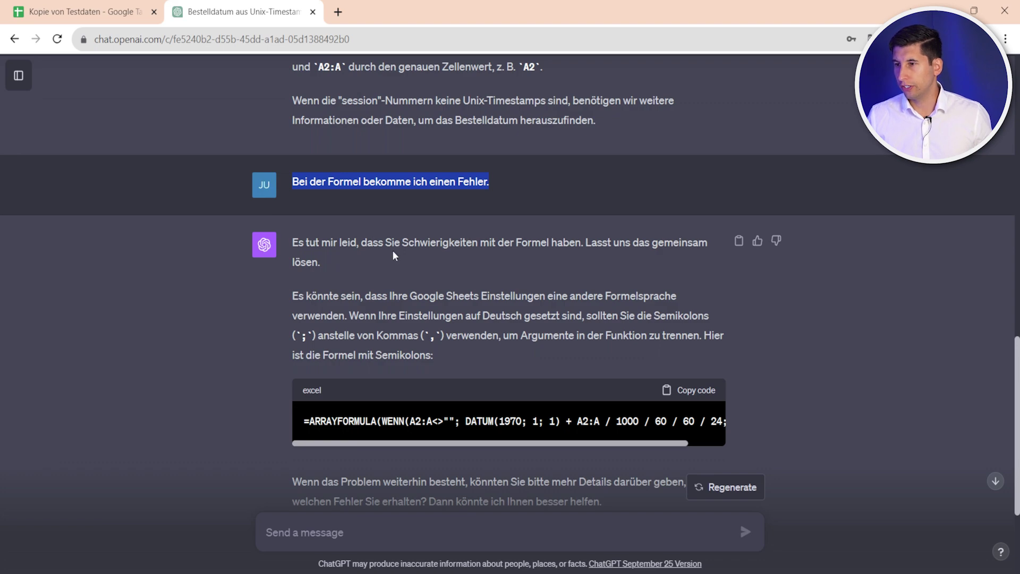
{"action": "left_click", "coordinate": [440, 307]}
{"action": "scroll", "coordinate": [404, 300], "scroll_direction": "down", "scroll_amount": 1}
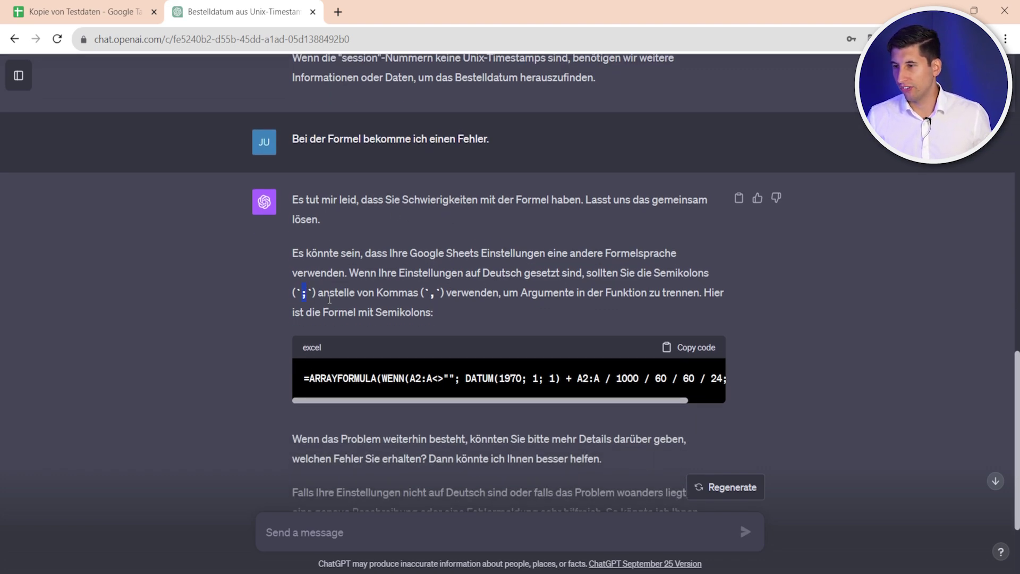
{"action": "left_click", "coordinate": [694, 349]}
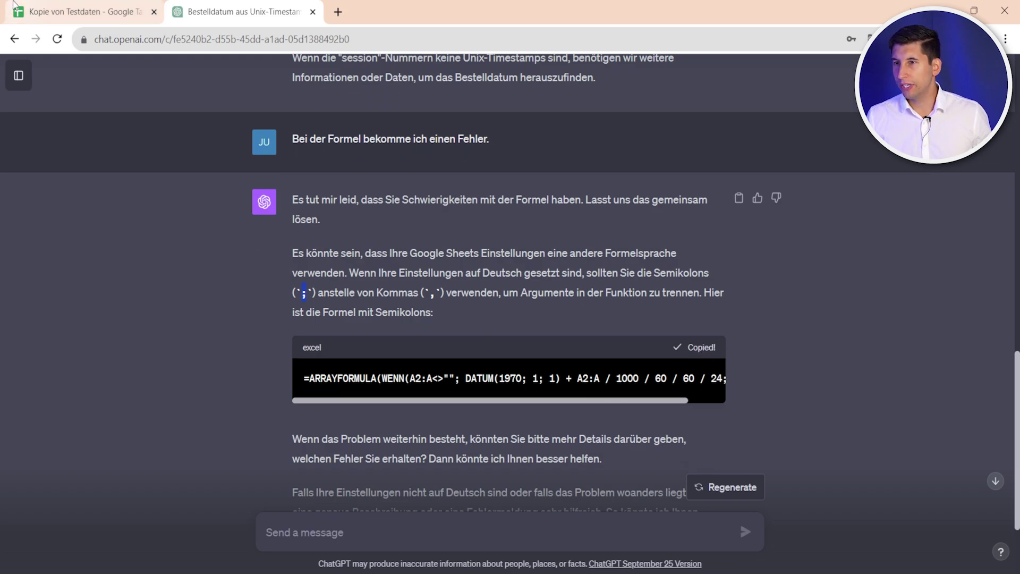
{"action": "left_click", "coordinate": [15, 5]}
{"action": "key", "text": "ctrl+v"}
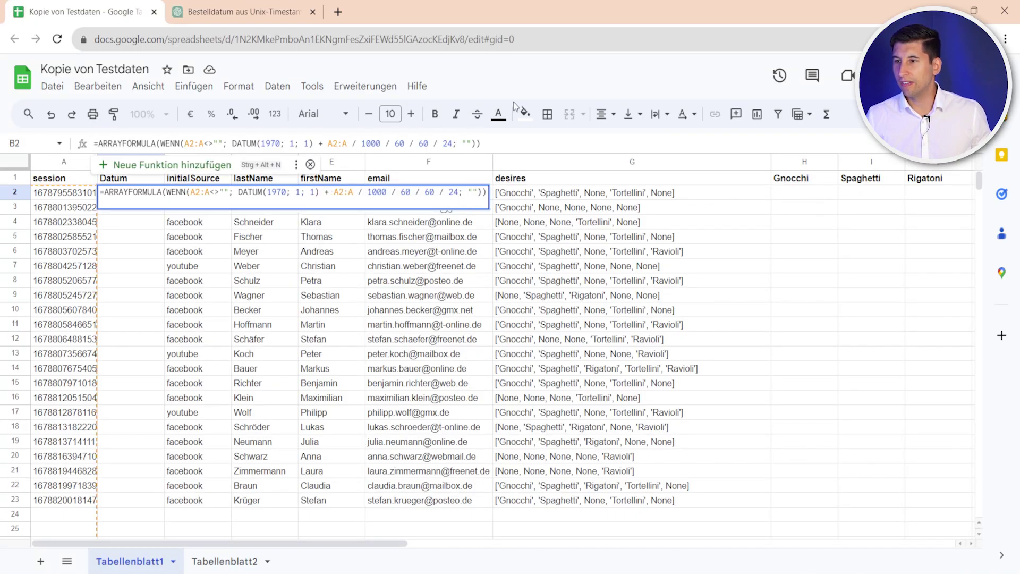
Commit the semicolon formula in B2 and format B2:B23 as dates, showing 14.03.2023.
{"action": "key", "text": "Return"}
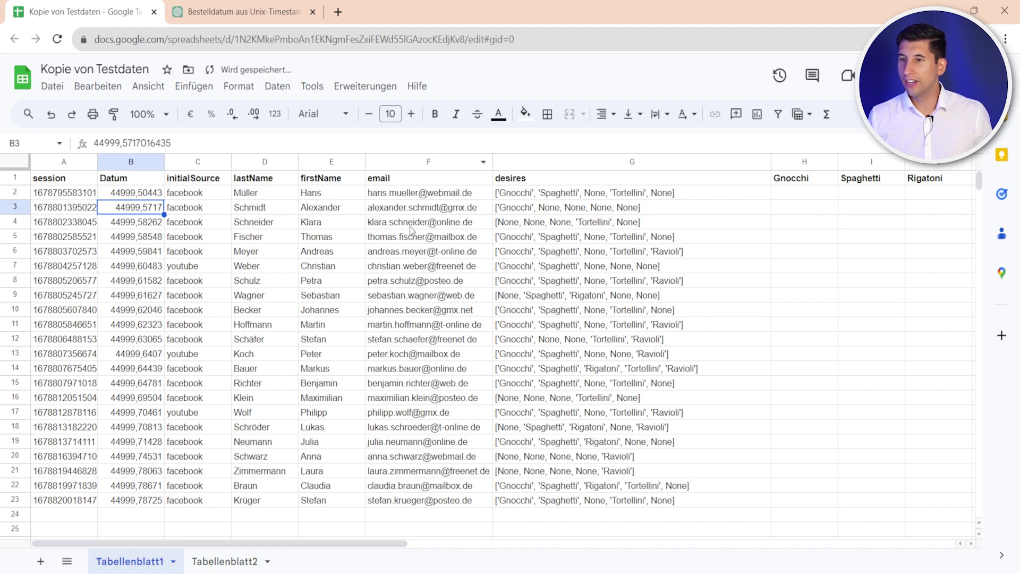
{"action": "left_click", "coordinate": [147, 192]}
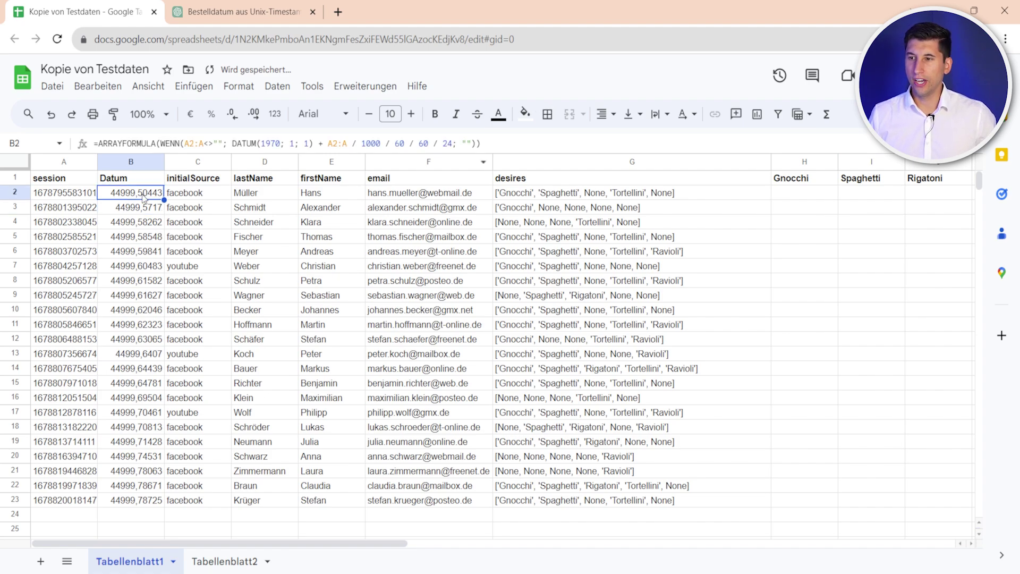
{"action": "left_click", "coordinate": [137, 502], "text": "shift"}
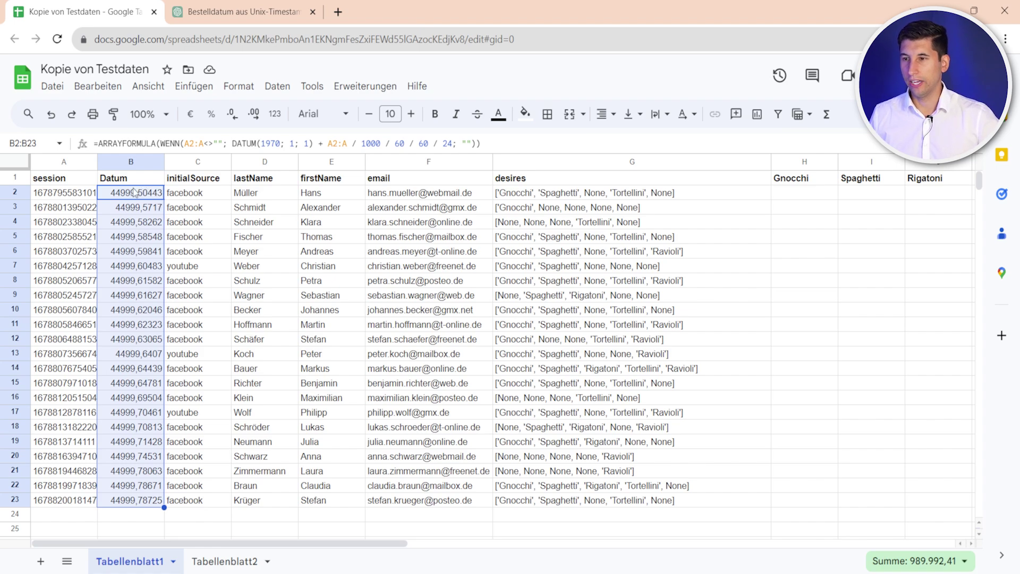
{"action": "left_click", "coordinate": [238, 87]}
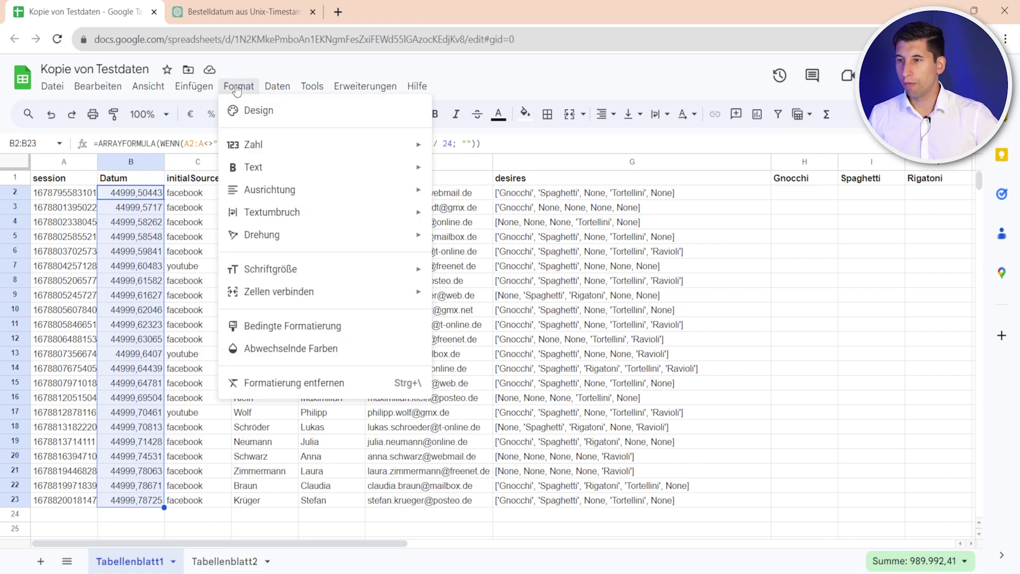
{"action": "mouse_move", "coordinate": [253, 145]}
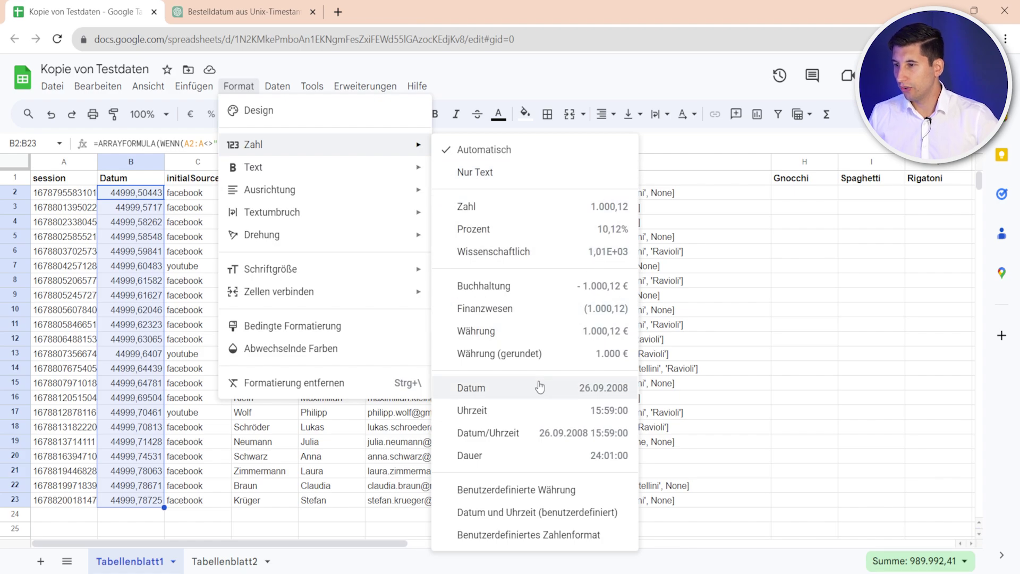
{"action": "left_click", "coordinate": [540, 386]}
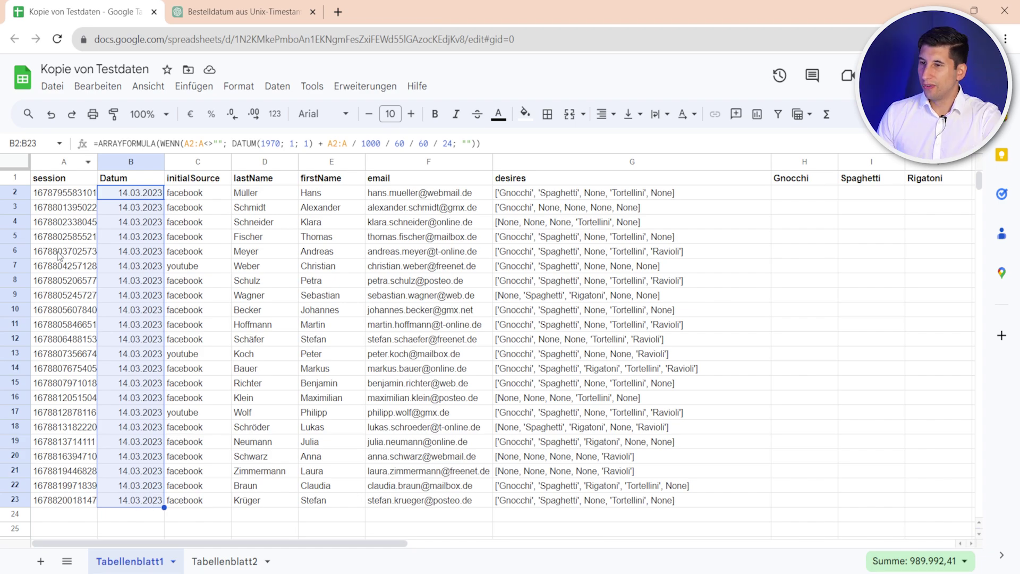
{"action": "left_click", "coordinate": [140, 221]}
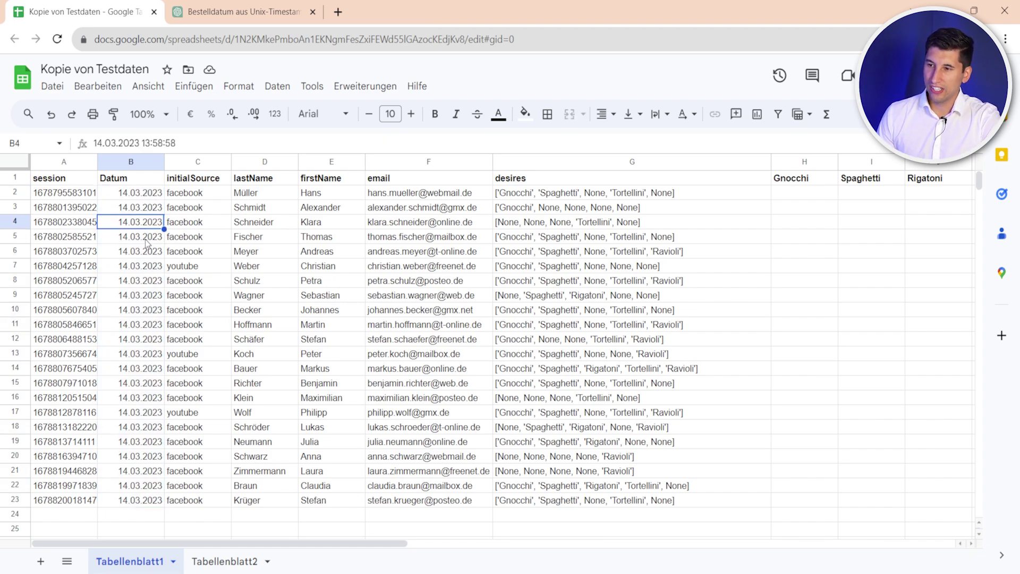
{"action": "left_click", "coordinate": [140, 502]}
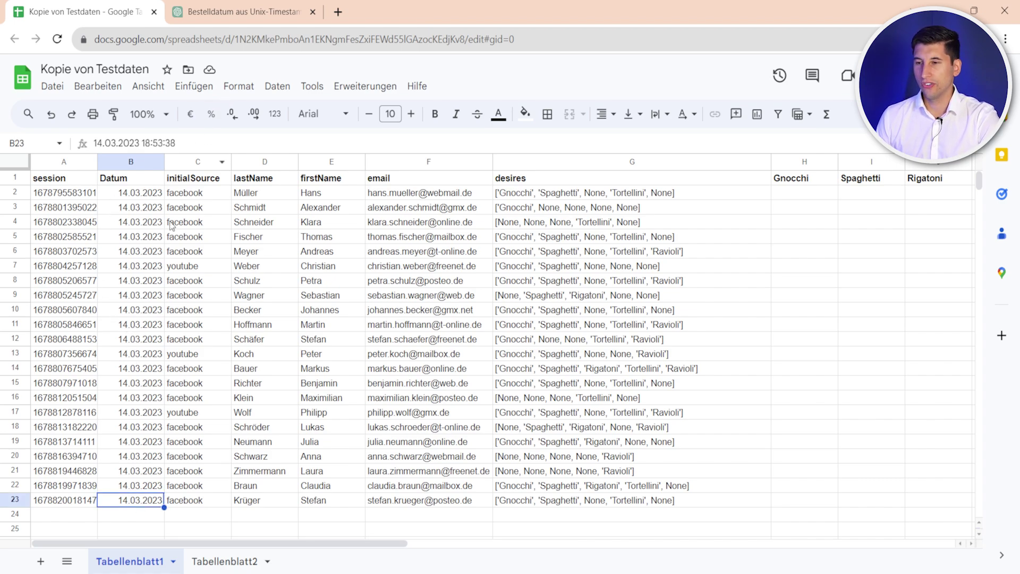
{"action": "left_click_drag", "start_coordinate": [497, 142], "coordinate": [94, 144]}
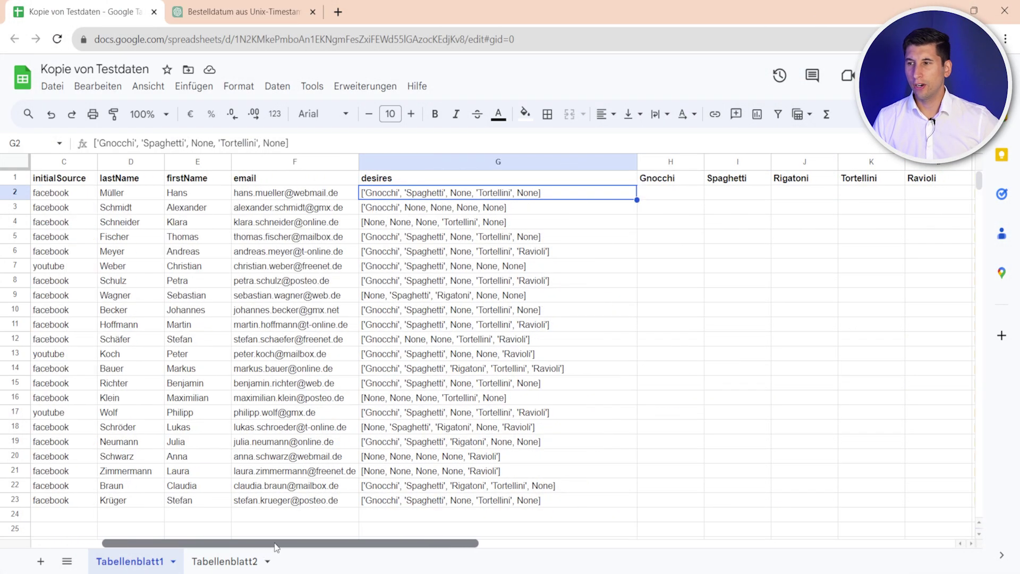
Check G2's desires list and the empty pasta cells H2:L2, then select G1:G23.
{"action": "left_click_drag", "start_coordinate": [276, 547], "coordinate": [352, 547]}
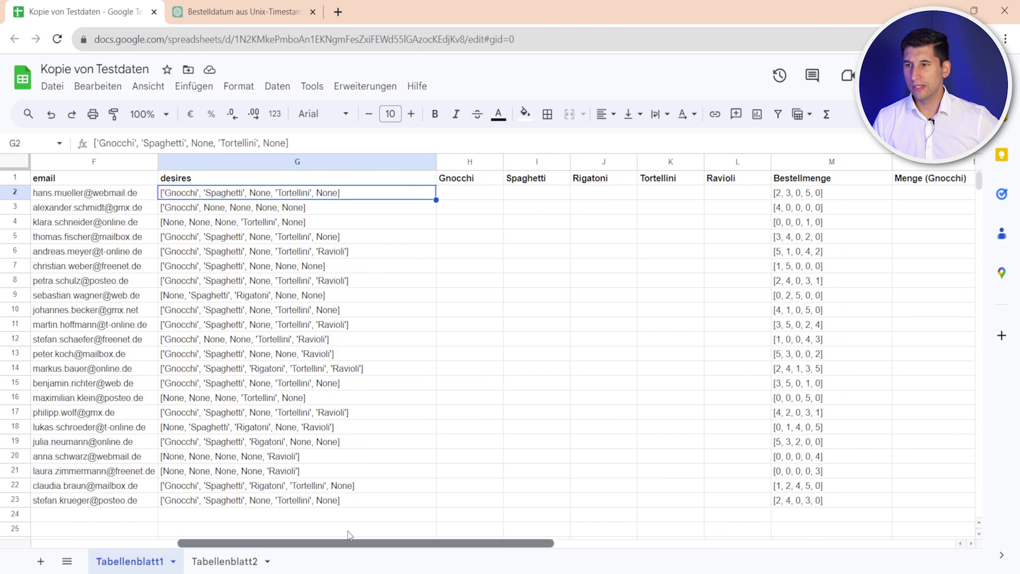
{"action": "mouse_move", "coordinate": [202, 181]}
{"action": "left_mouse_down"}
{"action": "mouse_move", "coordinate": [219, 355]}
{"action": "mouse_move", "coordinate": [210, 502]}
{"action": "left_mouse_up"}
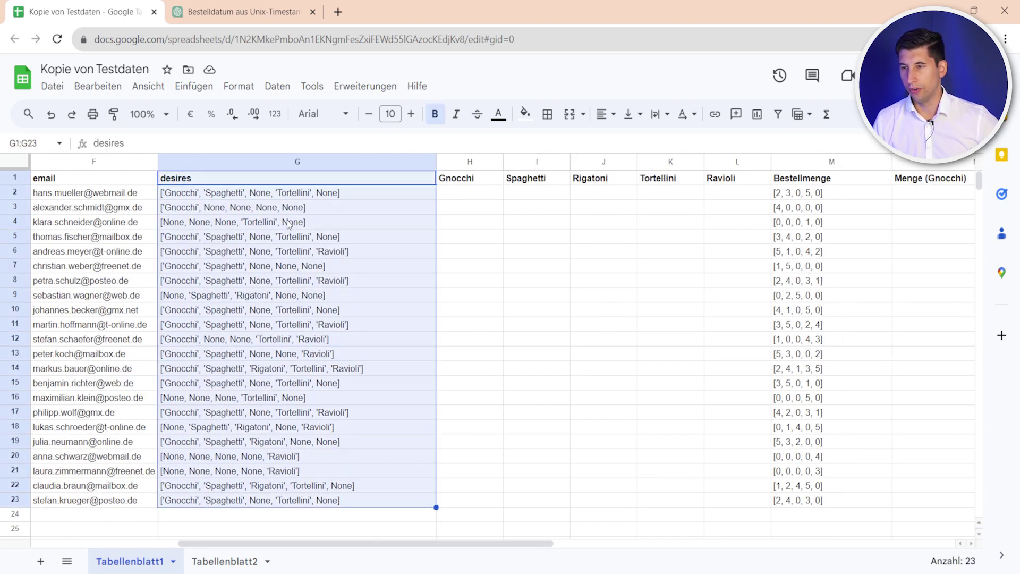
{"action": "double_click", "coordinate": [222, 192]}
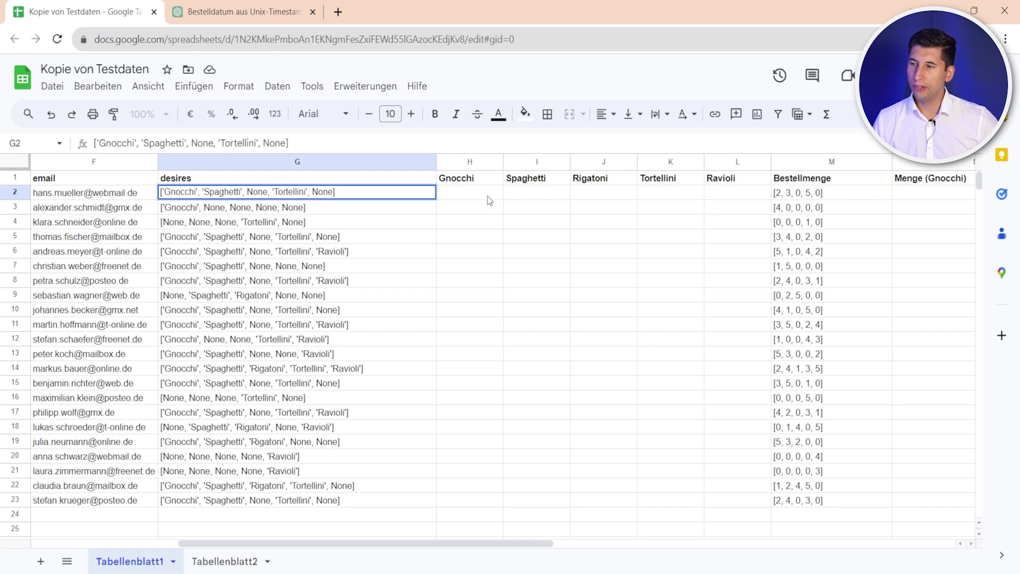
{"action": "left_click", "coordinate": [472, 199]}
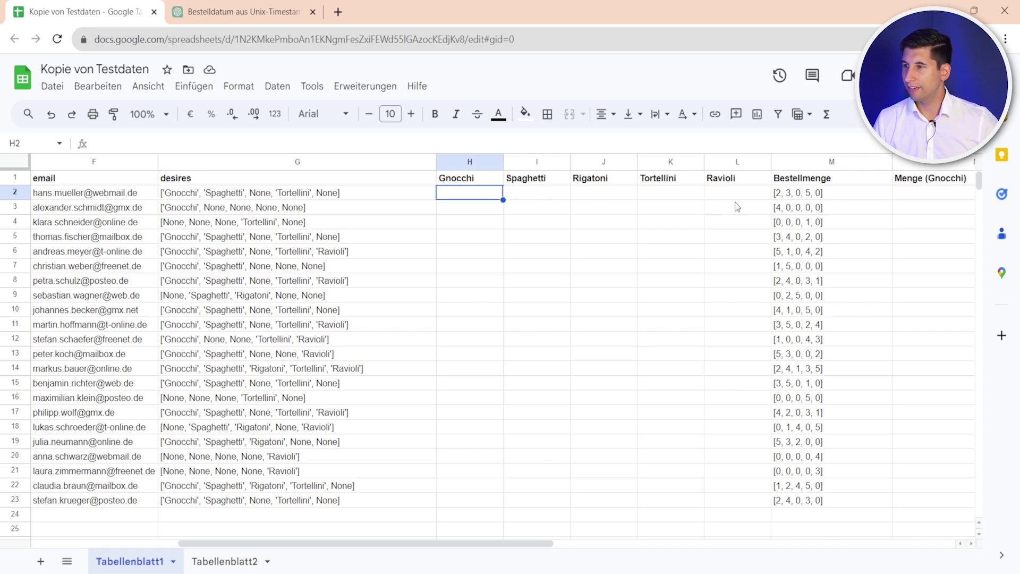
{"action": "left_click_drag", "start_coordinate": [736, 194], "coordinate": [458, 196]}
{"action": "left_click", "coordinate": [459, 200]}
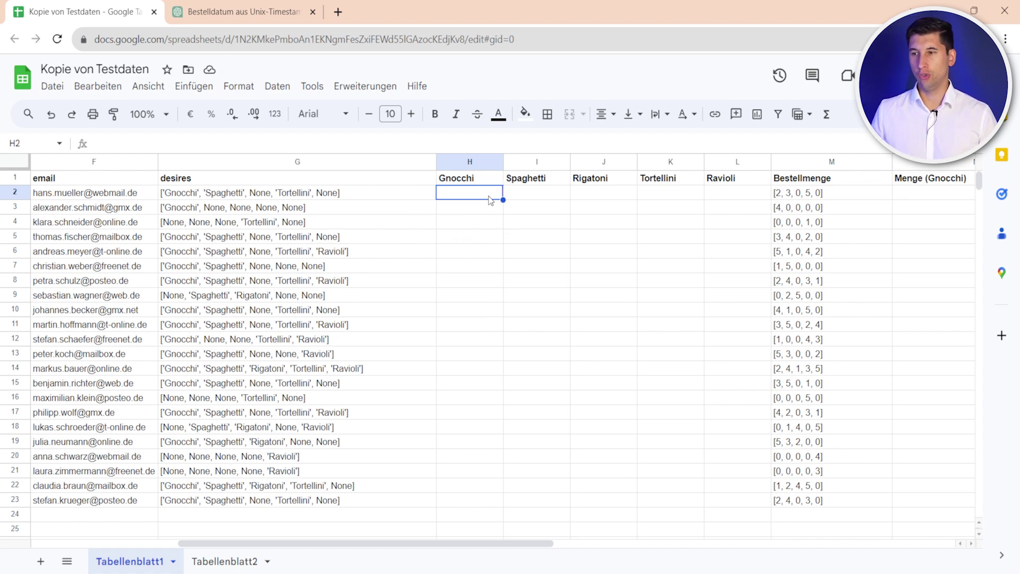
{"action": "left_click", "coordinate": [243, 195]}
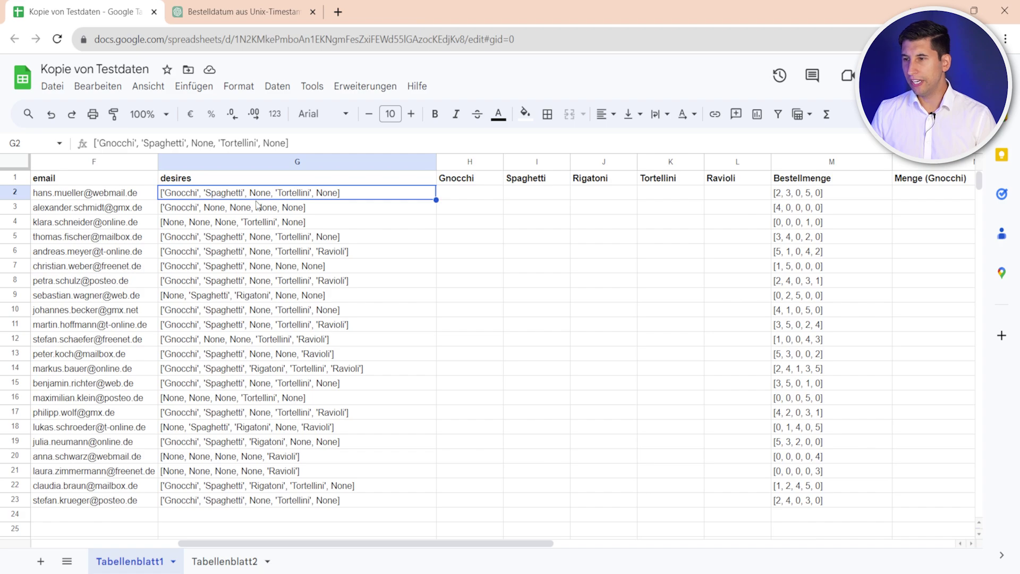
{"action": "key", "text": "Right"}
{"action": "key", "text": "Right"}
{"action": "key", "text": "Right"}
{"action": "key", "text": "Right"}
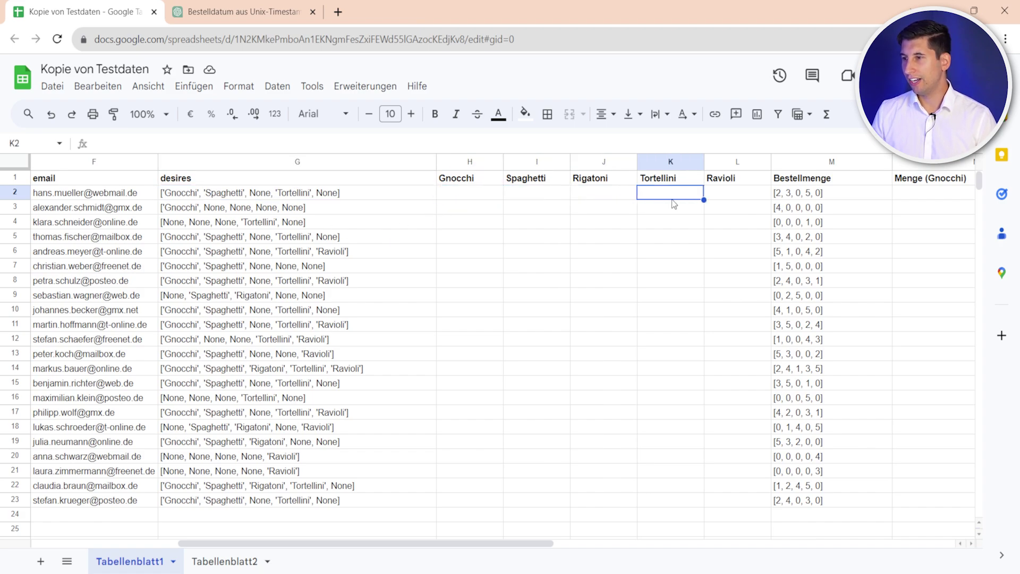
{"action": "key", "text": "Right"}
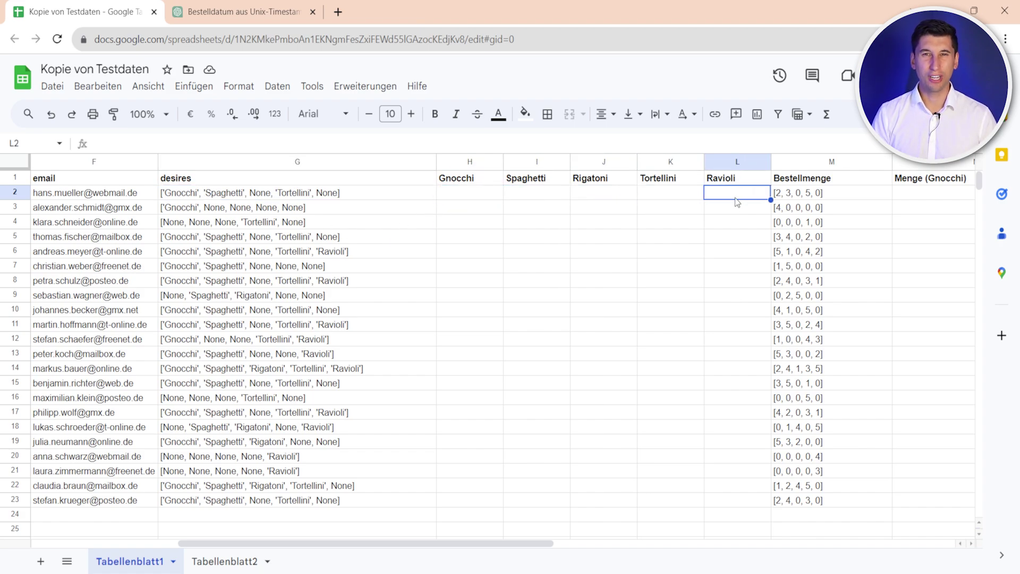
{"action": "left_click_drag", "start_coordinate": [213, 178], "coordinate": [248, 502]}
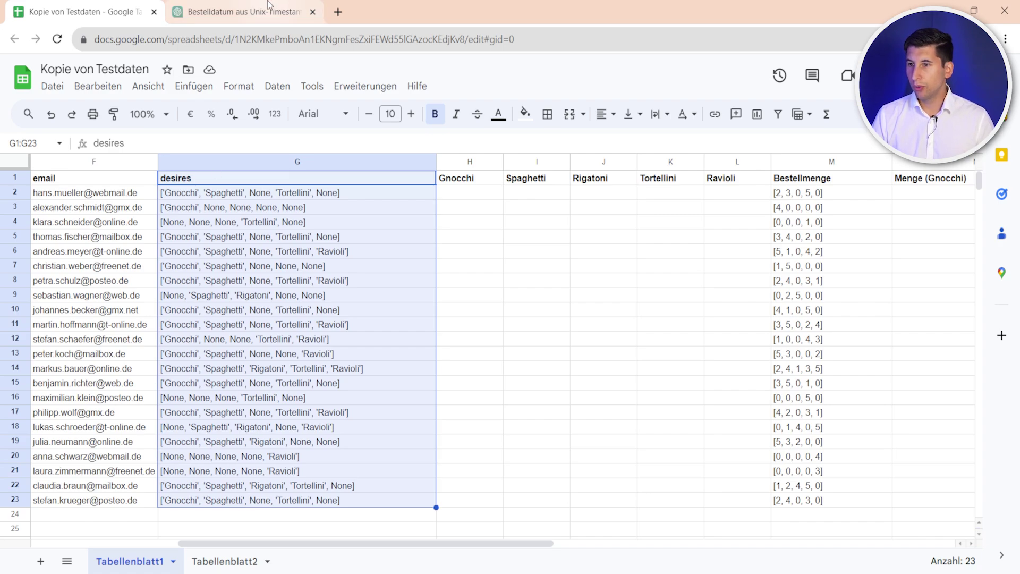
{"action": "left_click", "coordinate": [475, 196]}
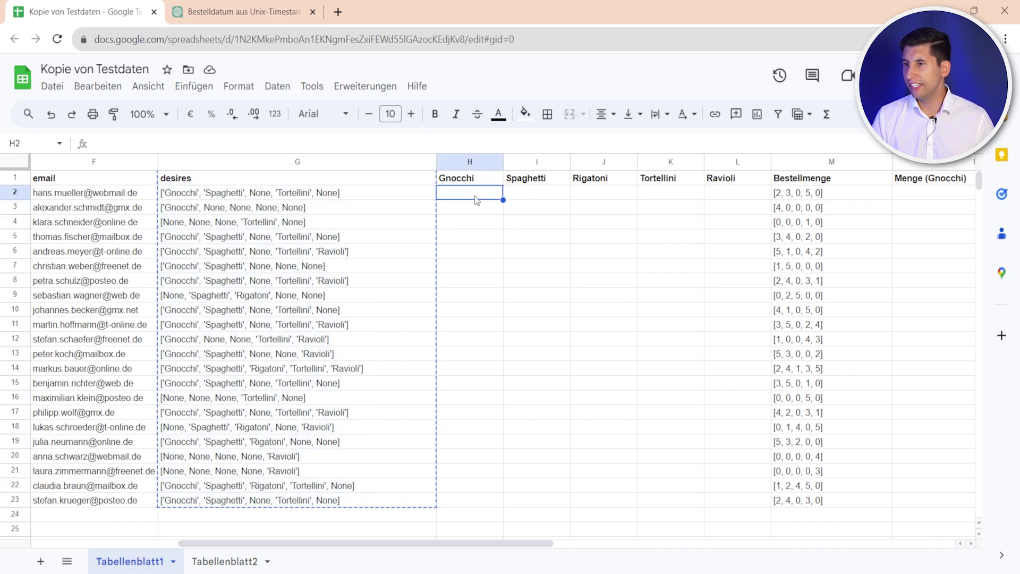
Send ChatGPT 'Ich habe diese Spalte:' with the pasted desires column and a formula request.
{"action": "left_click", "coordinate": [237, 8]}
{"action": "type", "text": "Ich habe d"}
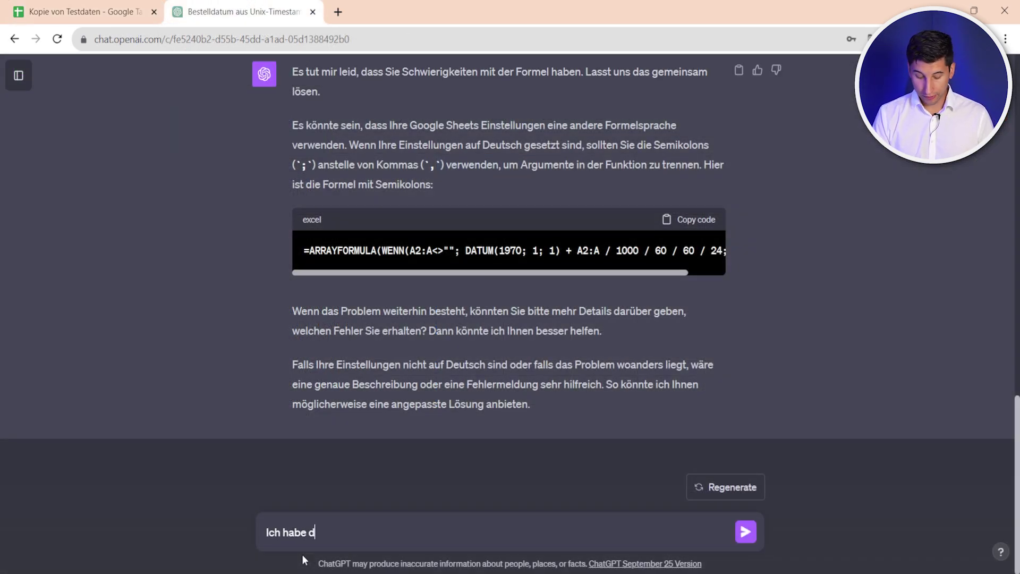
{"action": "type", "text": "iese Spalte:"}
{"action": "key", "text": "shift+Return"}
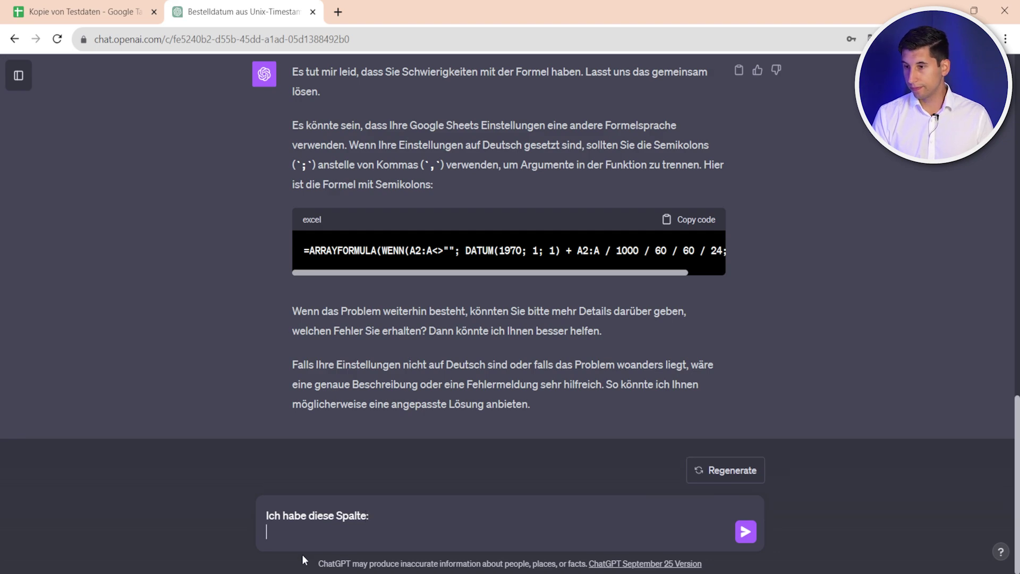
{"action": "key", "text": "ctrl+v"}
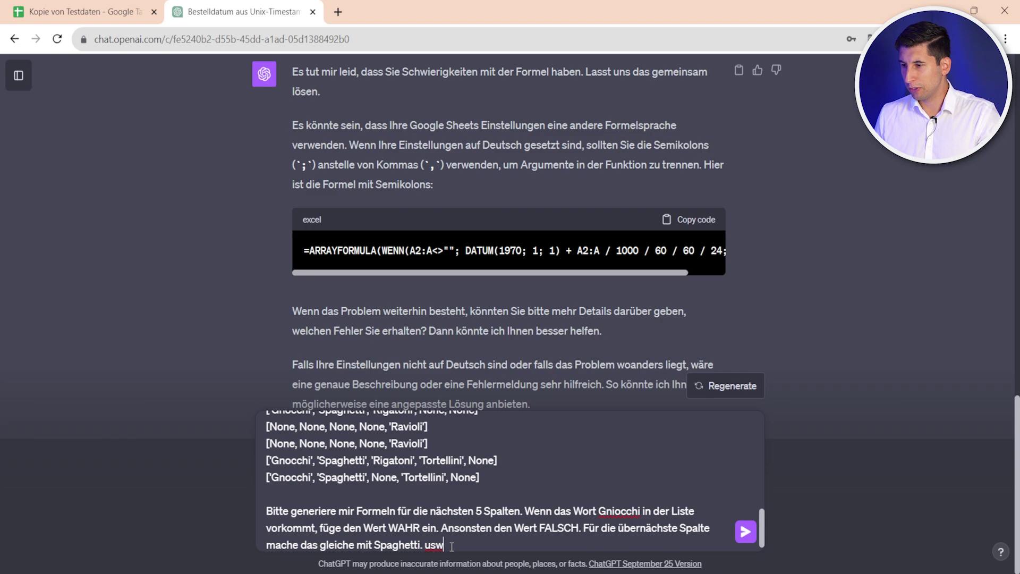
{"action": "key", "text": "Return"}
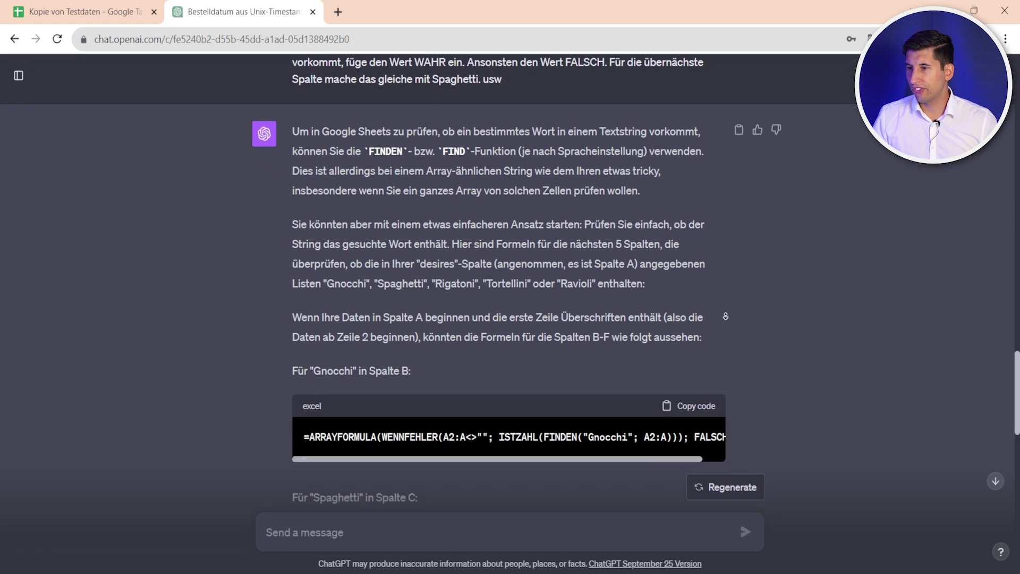
Paste ChatGPT's Gnocchi formula into H2 and capture the missing-brackets error message.
{"action": "scroll", "coordinate": [723, 316], "scroll_direction": "down", "scroll_amount": 2}
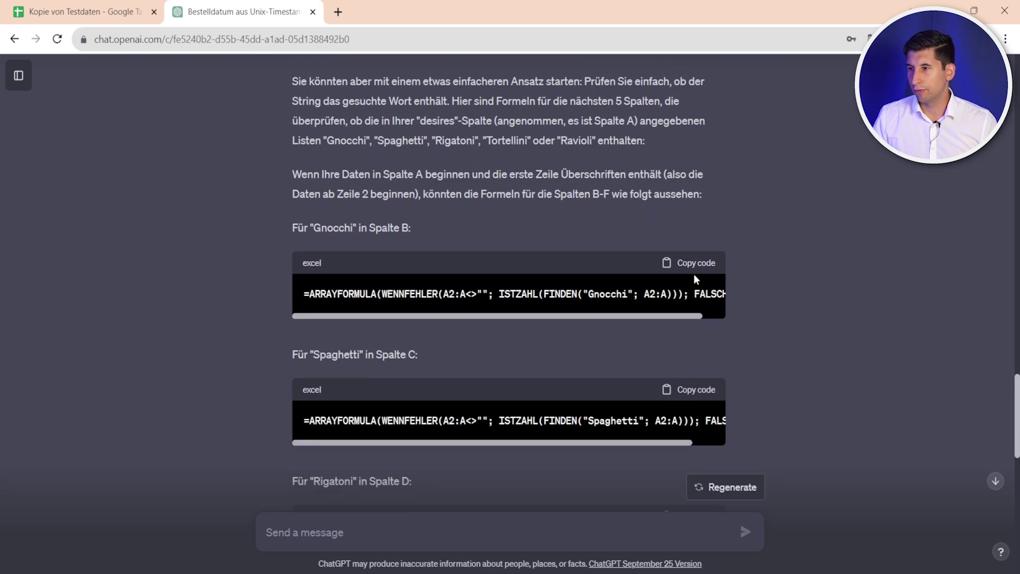
{"action": "left_click", "coordinate": [689, 262]}
{"action": "key", "text": "ctrl+shift+Tab"}
{"action": "key", "text": "ctrl+v"}
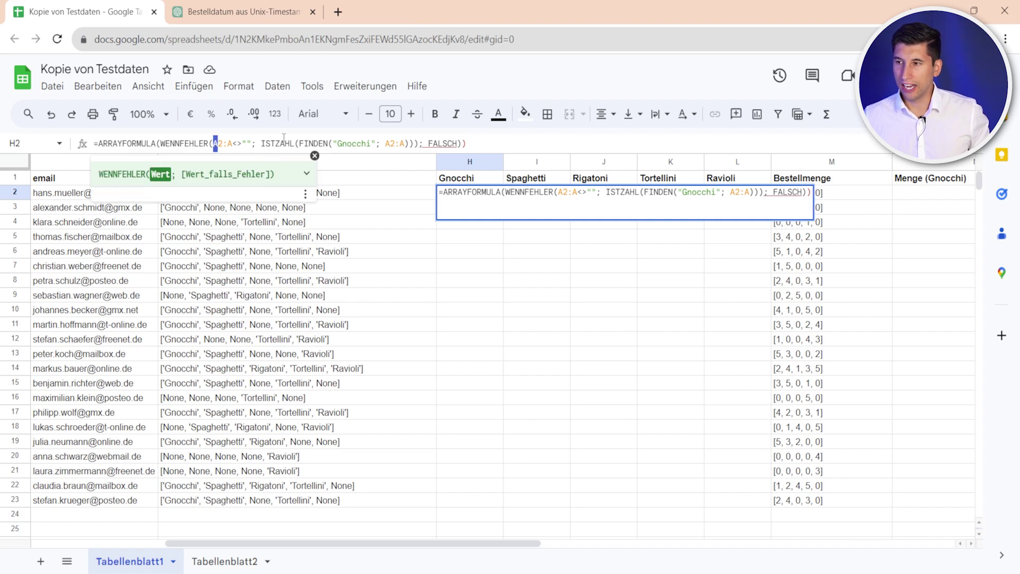
{"action": "left_click", "coordinate": [480, 145]}
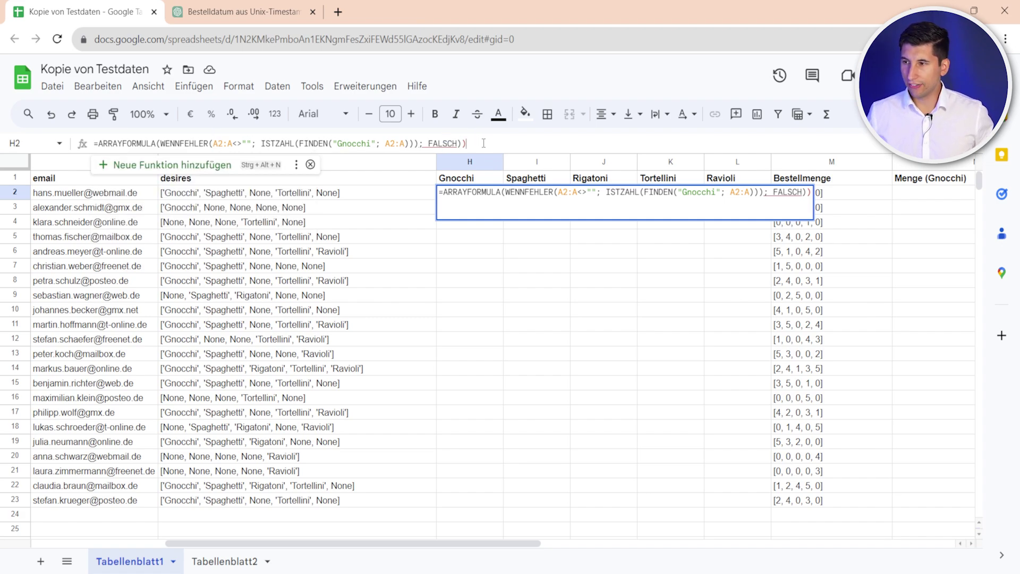
{"action": "key", "text": "Return"}
{"action": "left_click_drag", "start_coordinate": [433, 296], "coordinate": [616, 325]}
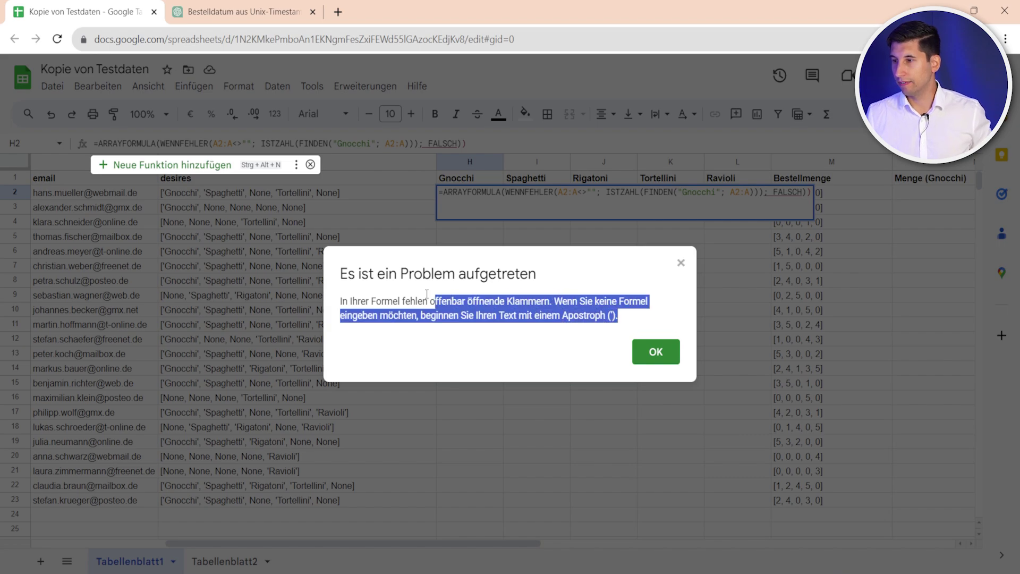
{"action": "key", "text": "ctrl+Tab"}
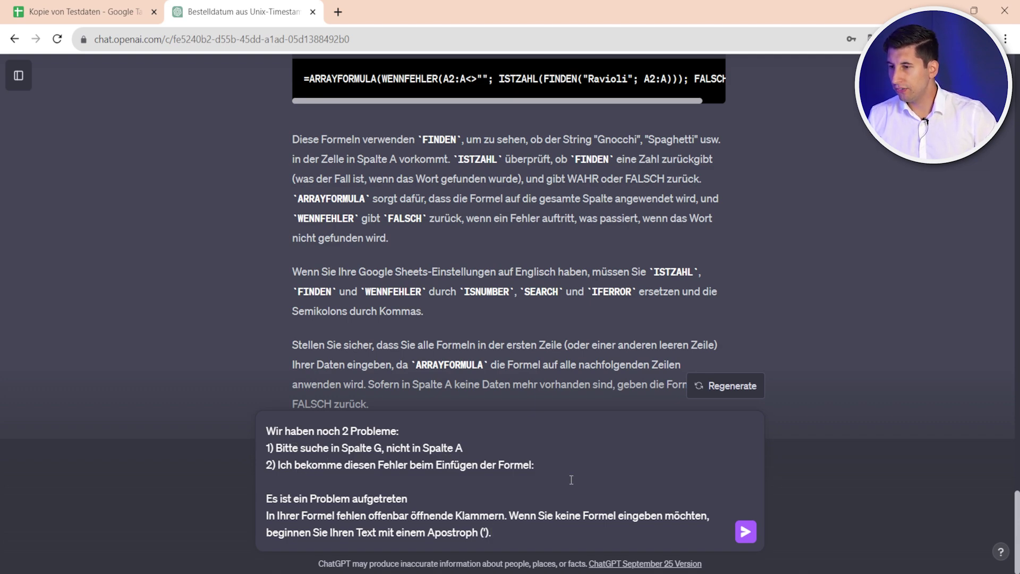
Send both formula problems to ChatGPT and copy the corrected Gnocchi formula.
{"action": "left_click", "coordinate": [746, 531]}
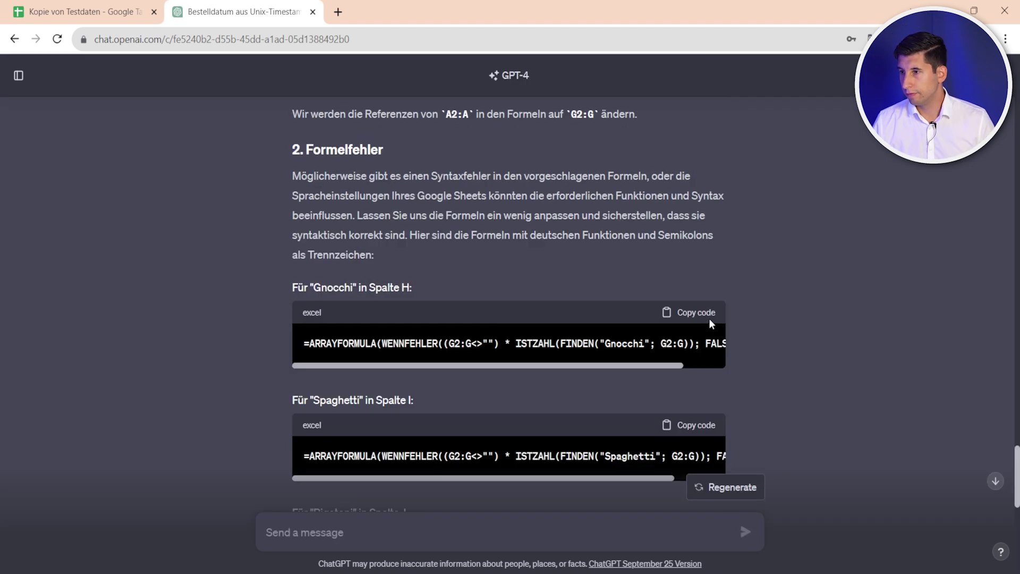
{"action": "left_click", "coordinate": [691, 311]}
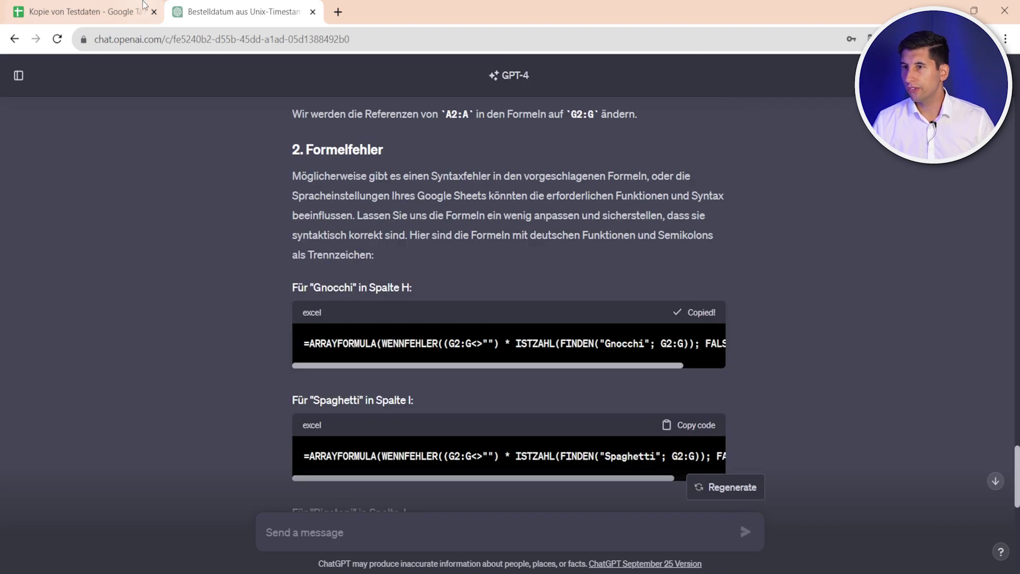
{"action": "left_click", "coordinate": [133, 12]}
Dismiss the missing-brackets error and replace H2's formula with the corrected WENNFEHLER/ISTZAHL Gnocchi formula.
{"action": "left_click", "coordinate": [655, 352]}
{"action": "left_click", "coordinate": [335, 143]}
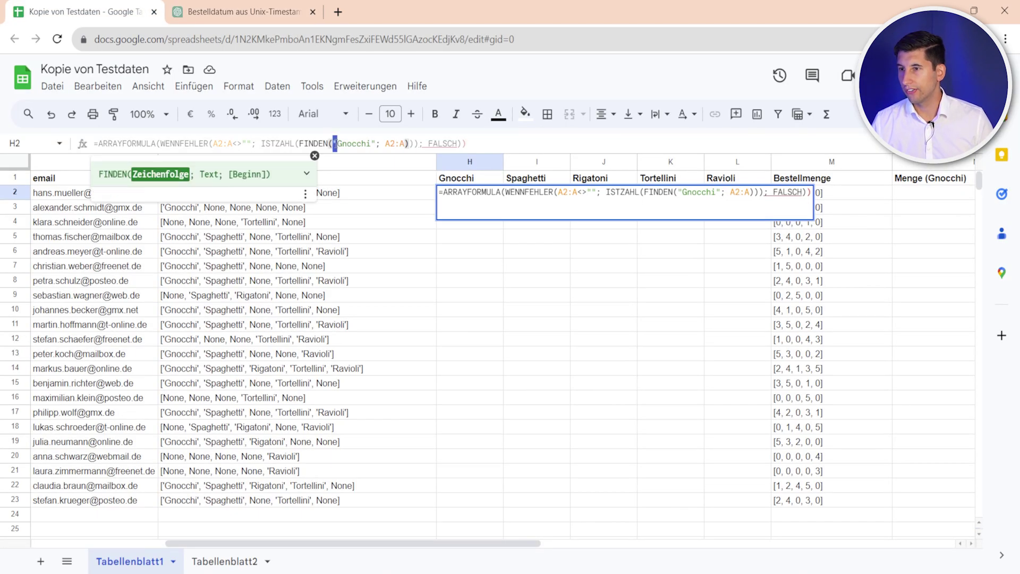
{"action": "key", "text": "ctrl+a"}
{"action": "type", "text": "=ARRAYFORMULA(WENNFEHLER((G2:G<>\"\") * ISTZAHL(FINDEN(\"Gnocchi\"; G2:G)); FALSCH()))"}
{"action": "key", "text": "Return"}
Paste the Spaghetti flag formula into I2 and check it.
{"action": "left_click", "coordinate": [537, 192]}
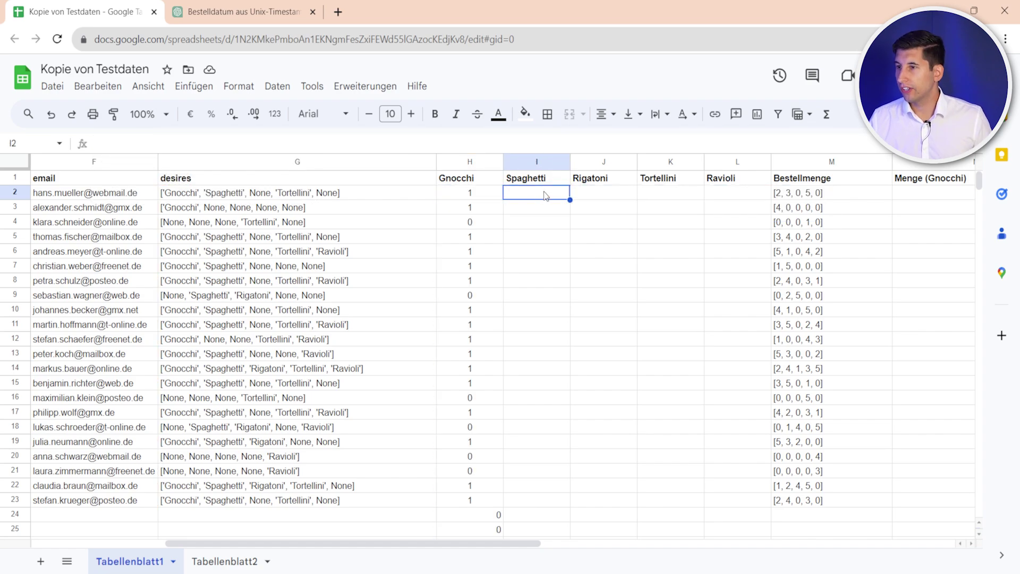
{"action": "type", "text": "=ARRAYFORMULA(WENNFEHLER((G2:G<>\"\") * ISTZAHL(FINDEN(\"Spaghetti\"; G2:G)); FALSCH()))"}
{"action": "double_click", "coordinate": [561, 191]}
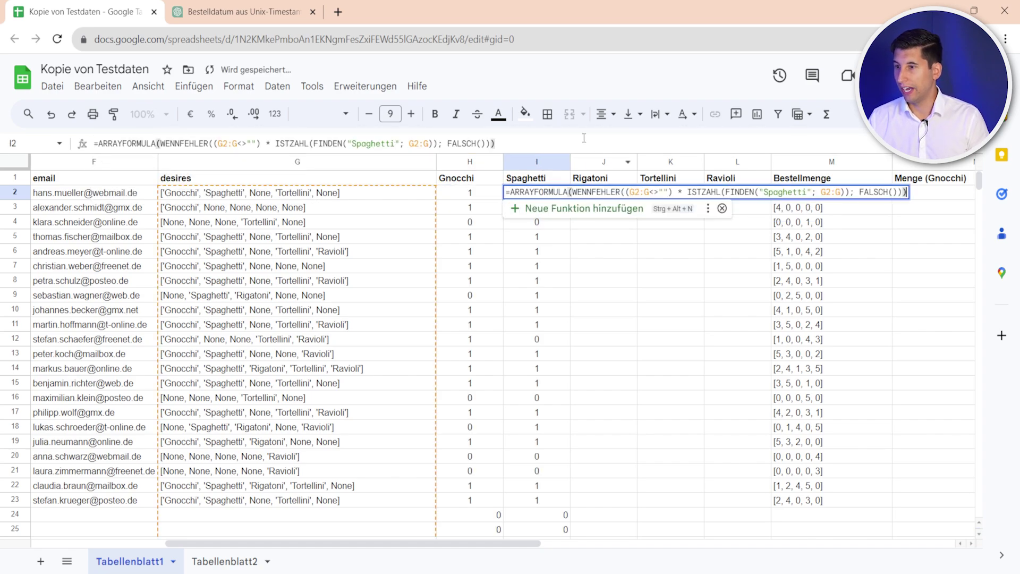
{"action": "left_click", "coordinate": [533, 310]}
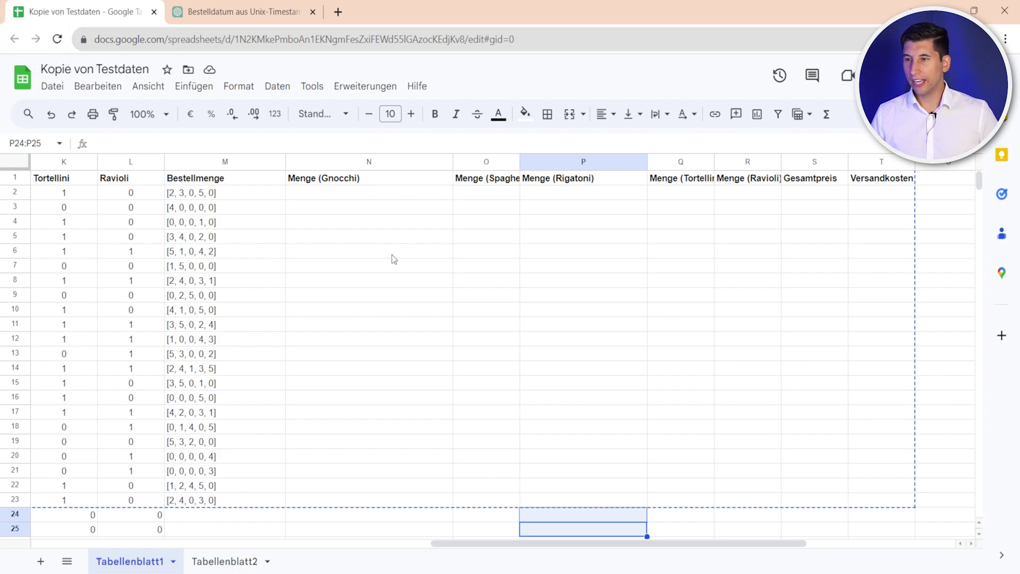
Check the empty Menge cells, then select the whole order table A1:T23 for copying.
{"action": "left_click", "coordinate": [324, 181]}
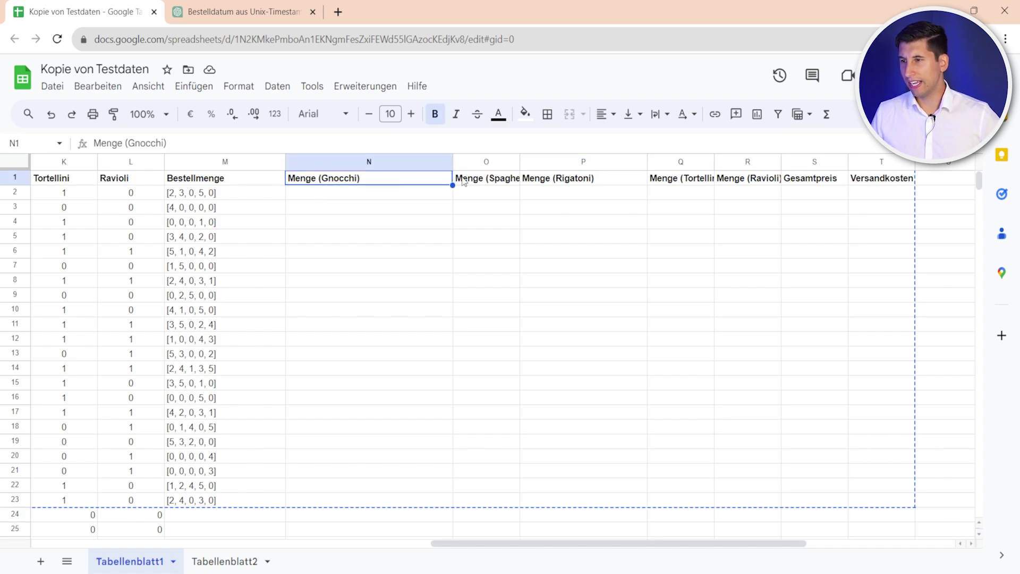
{"action": "left_click", "coordinate": [326, 193]}
{"action": "left_click", "coordinate": [336, 209]}
{"action": "left_click", "coordinate": [329, 251]}
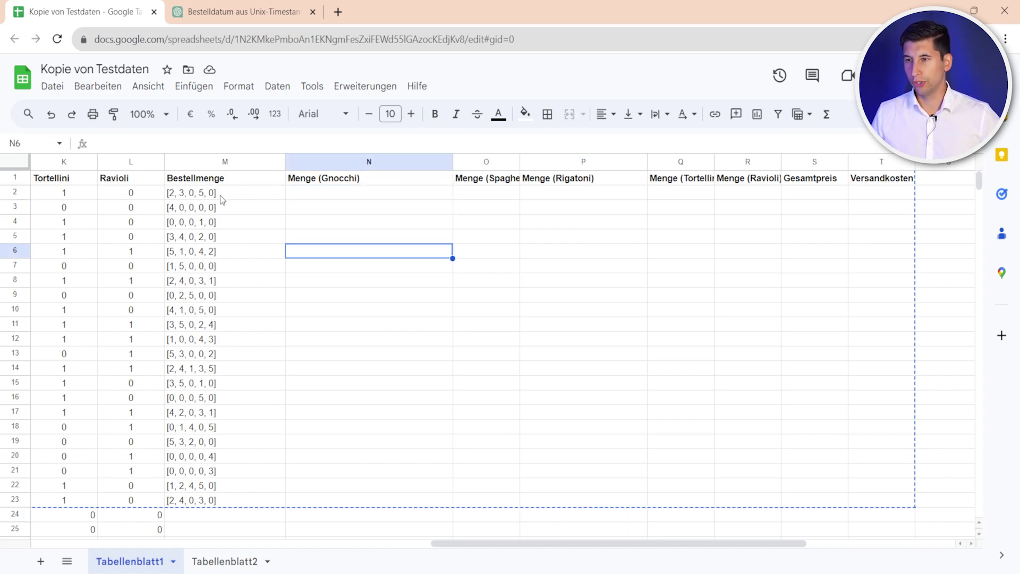
{"action": "left_click_drag", "start_coordinate": [220, 195], "coordinate": [219, 497]}
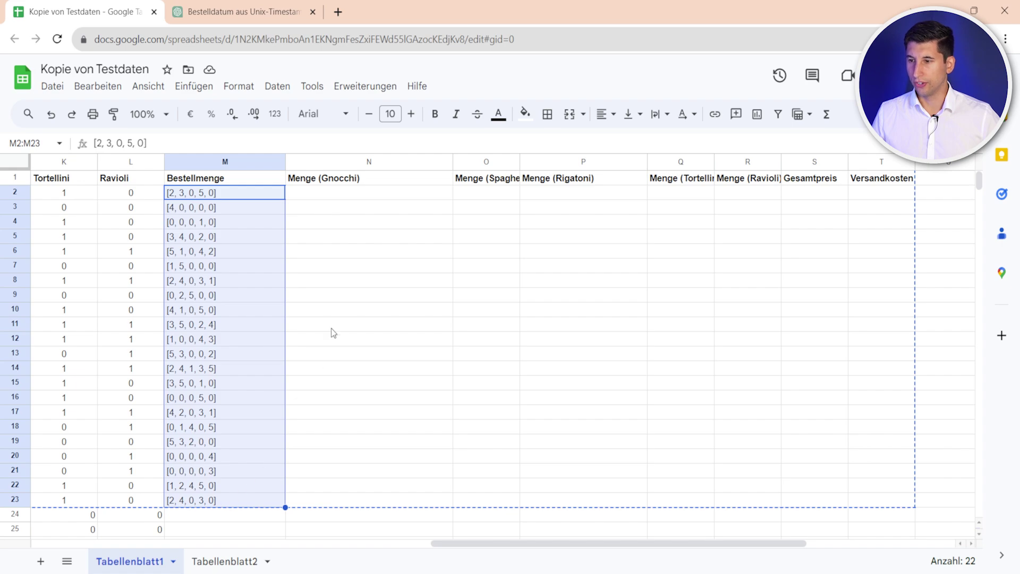
{"action": "left_click", "coordinate": [393, 222]}
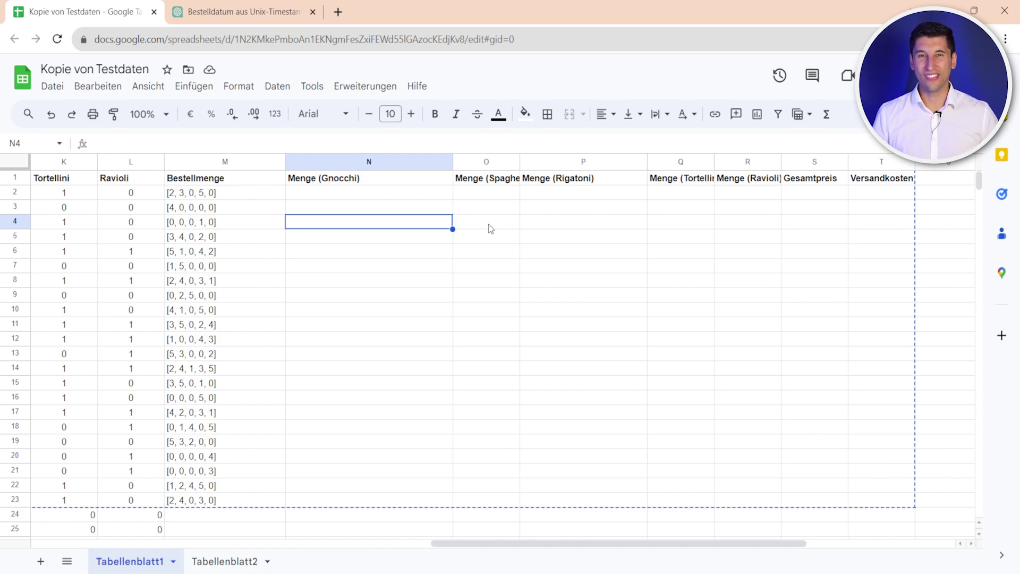
{"action": "left_click", "coordinate": [822, 281]}
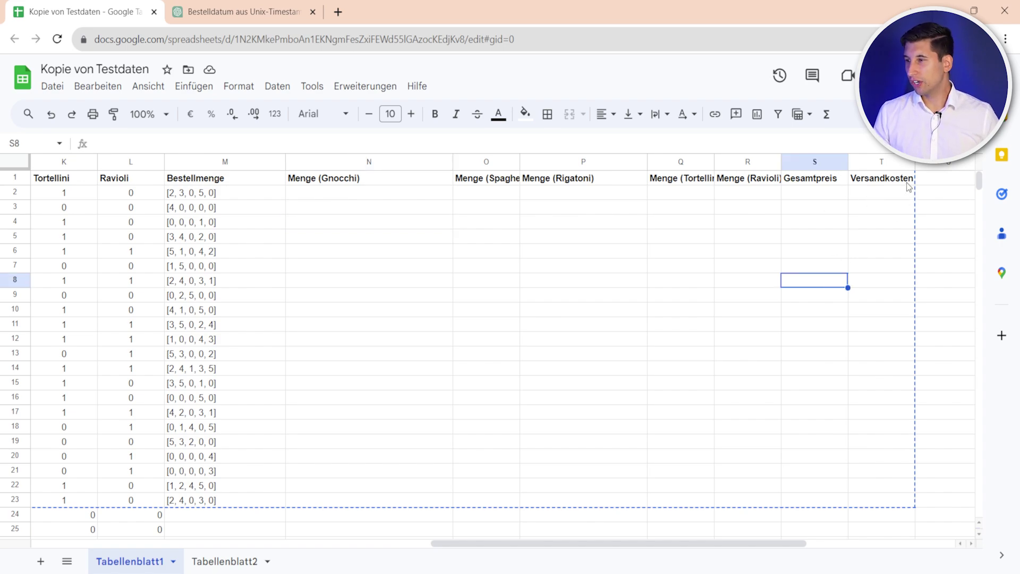
{"action": "mouse_move", "coordinate": [905, 178]}
{"action": "left_mouse_down"}
{"action": "mouse_move", "coordinate": [609, 185]}
{"action": "mouse_move", "coordinate": [2, 512]}
{"action": "mouse_move", "coordinate": [56, 507]}
{"action": "left_mouse_up"}
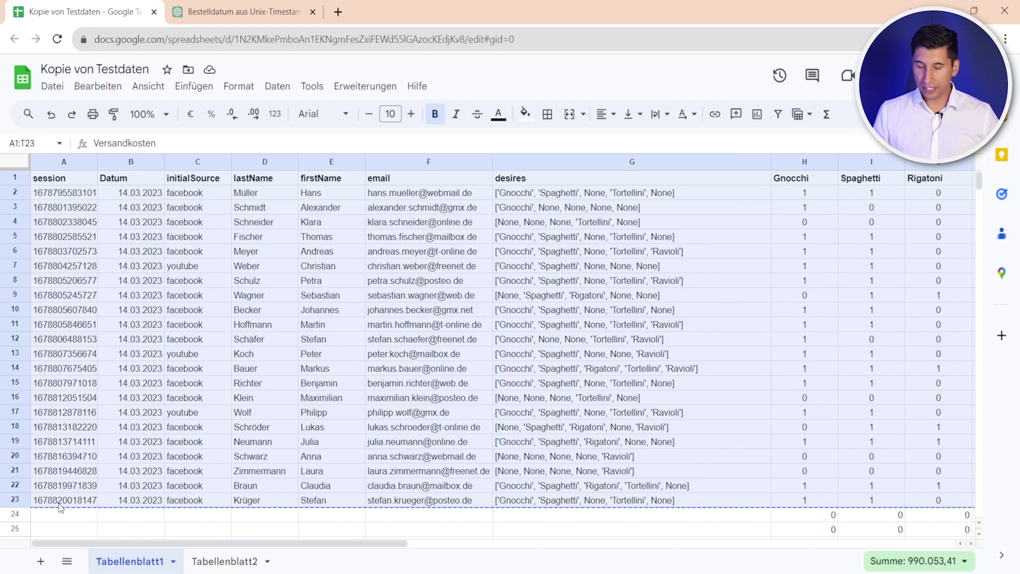
Send ChatGPT 'Meine gesamte Tabelle sieht aktuell so aus:' with the pasted table, asking for formulas filling every Menge field.
{"action": "left_click", "coordinate": [242, 11]}
{"action": "scroll", "coordinate": [498, 243], "scroll_direction": "down", "scroll_amount": 4}
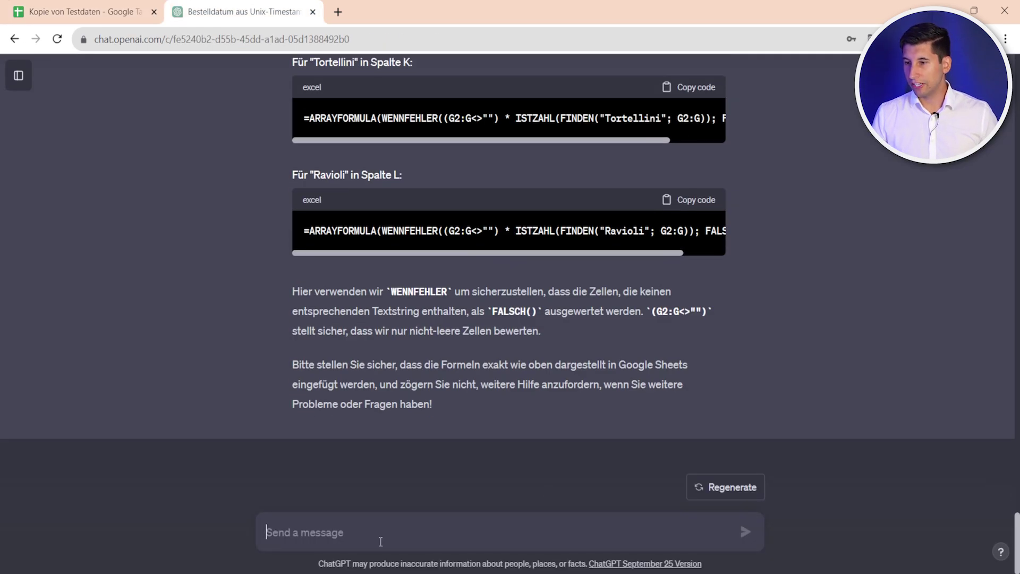
{"action": "type", "text": "Meine"}
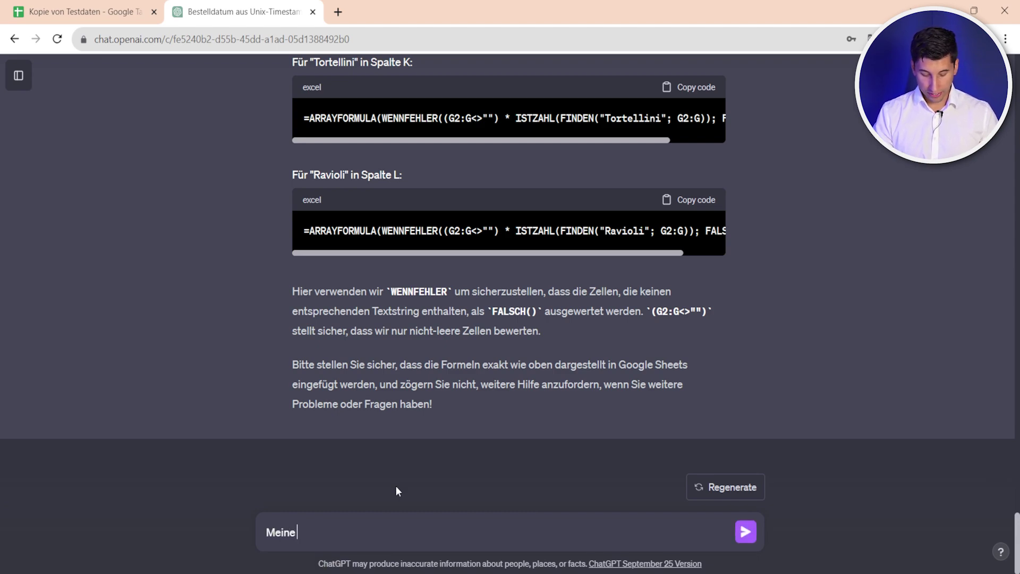
{"action": "type", "text": " gesamte Tabelle"}
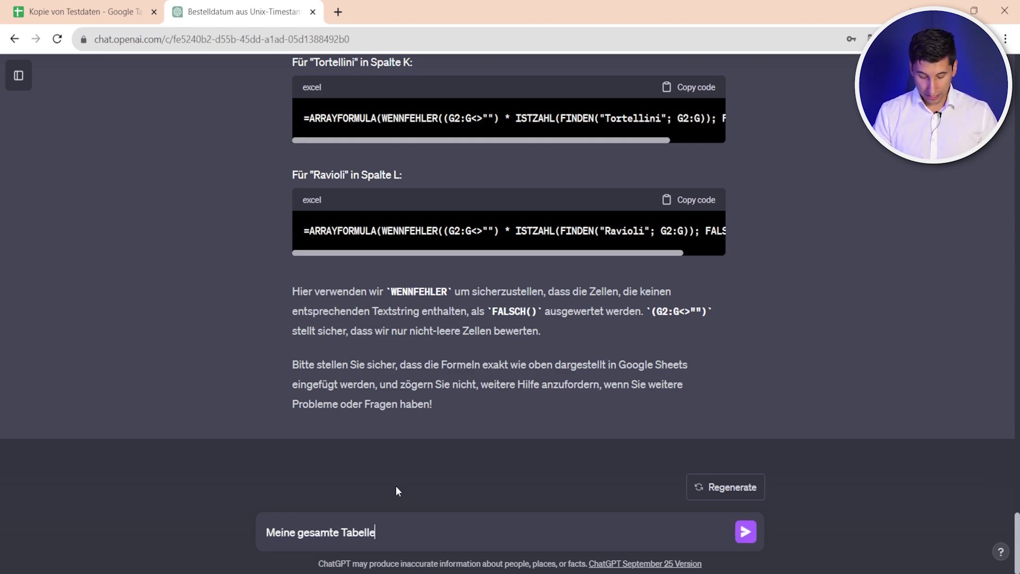
{"action": "type", "text": " sieht aktuell s"}
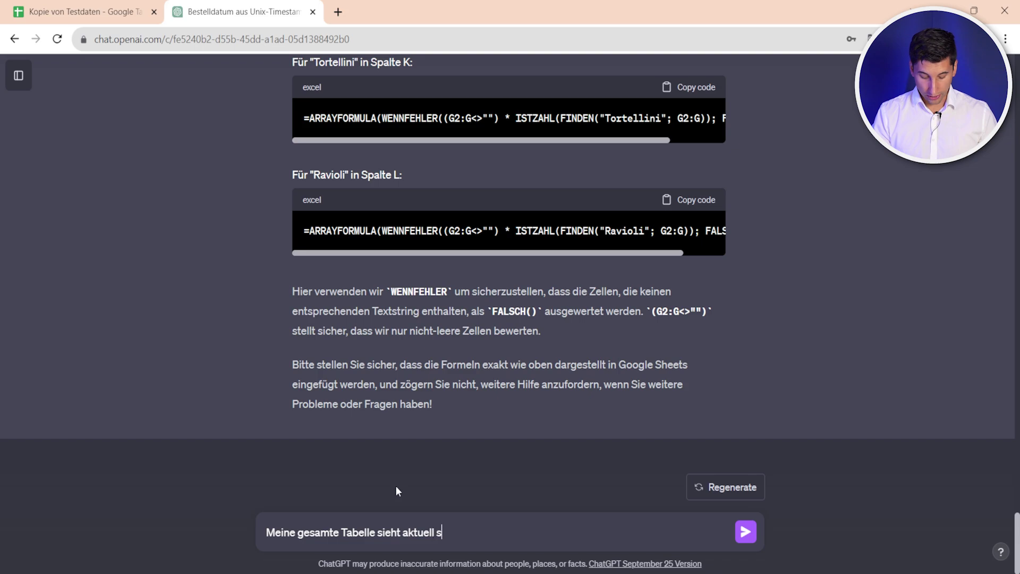
{"action": "type", "text": "o aus:"}
{"action": "key", "text": "shift+Return"}
{"action": "key", "text": "ctrl+v"}
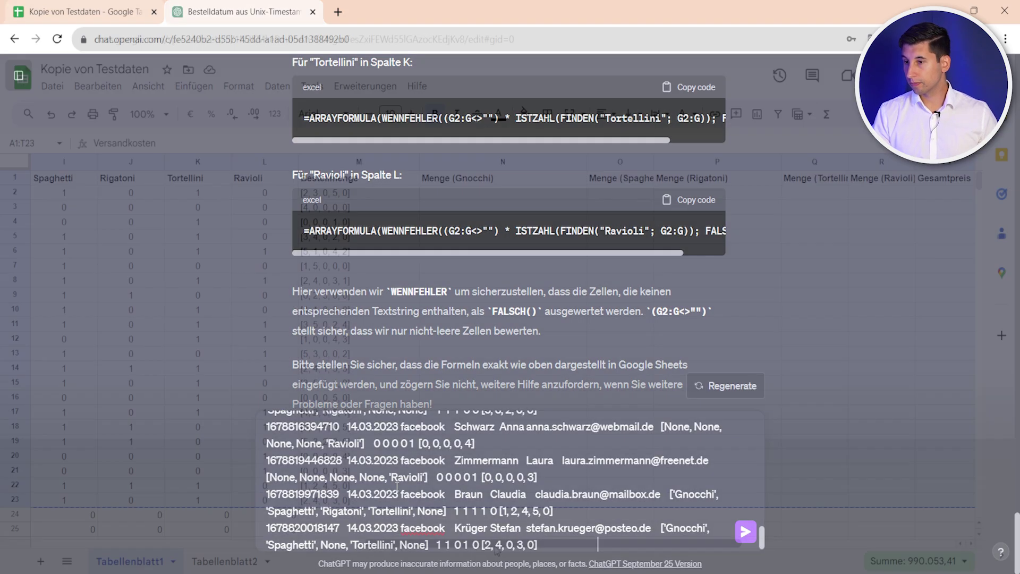
{"action": "scroll", "coordinate": [551, 551], "scroll_direction": "right", "scroll_amount": 5}
{"action": "left_click", "coordinate": [198, 191]}
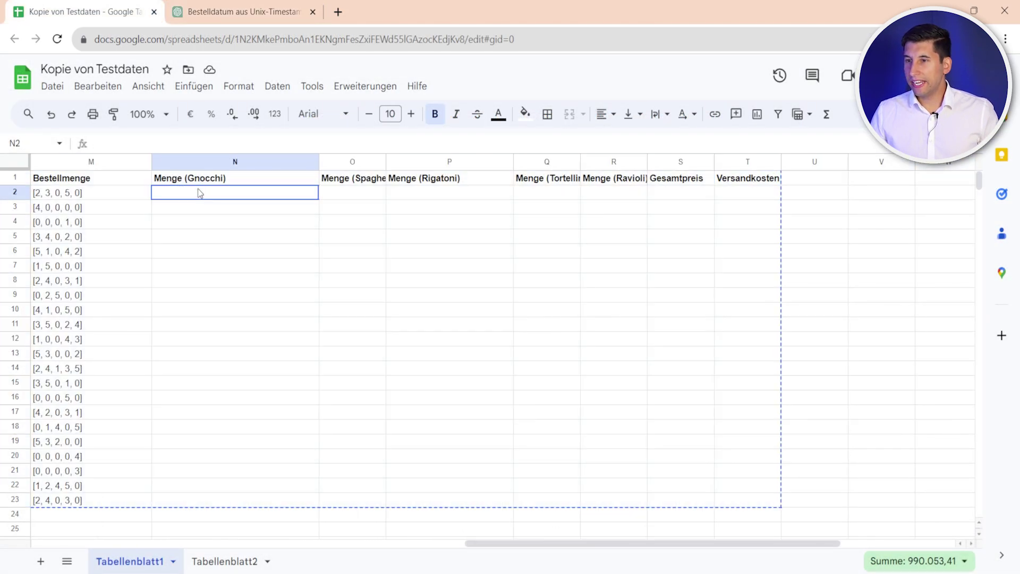
{"action": "left_click", "coordinate": [245, 3]}
{"action": "key", "text": "Return"}
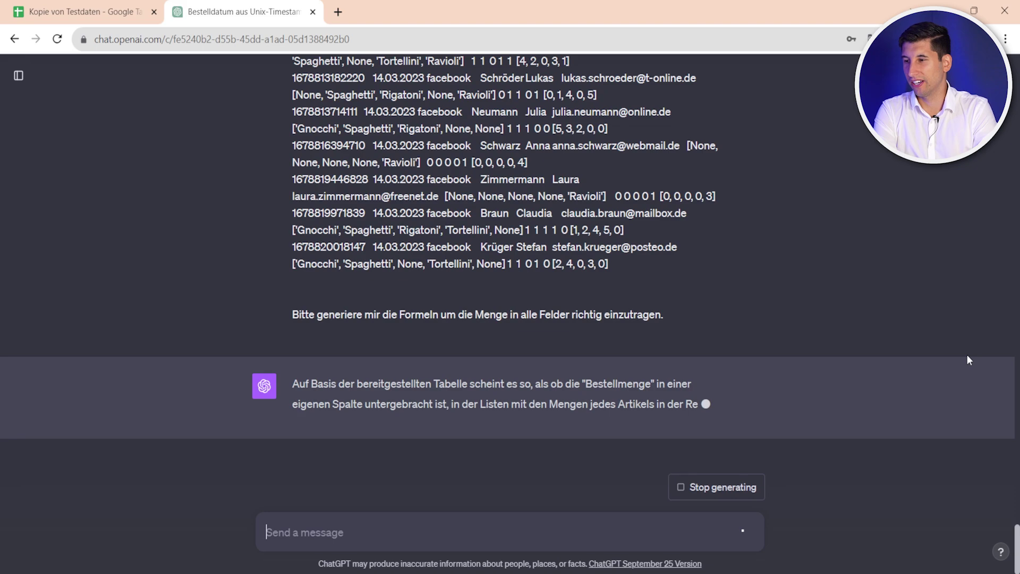
{"action": "type", "text": "iere mir die Form"}
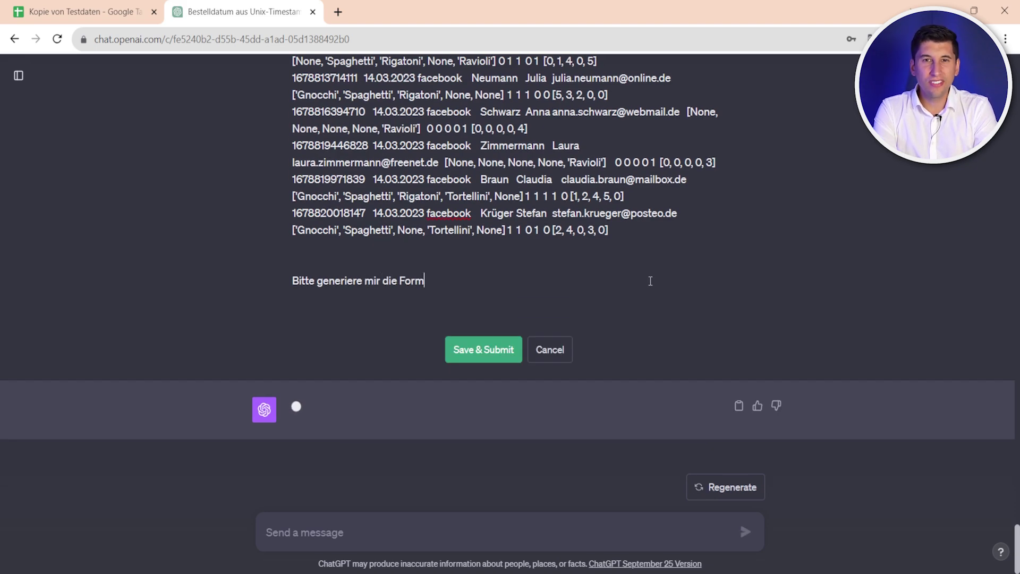
{"action": "type", "text": "eln um die Meng"}
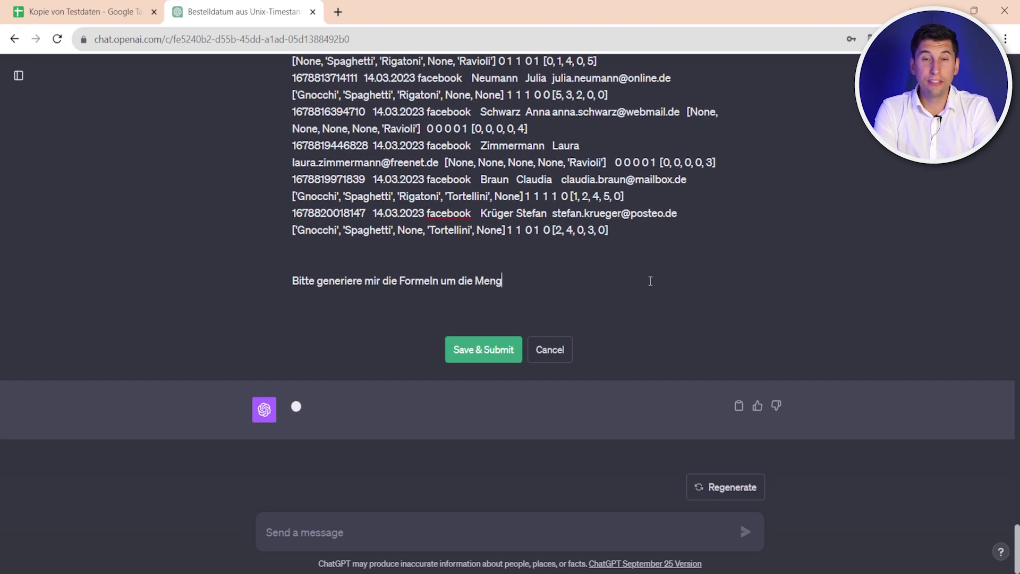
{"action": "type", "text": "e in alle Felder richtig"}
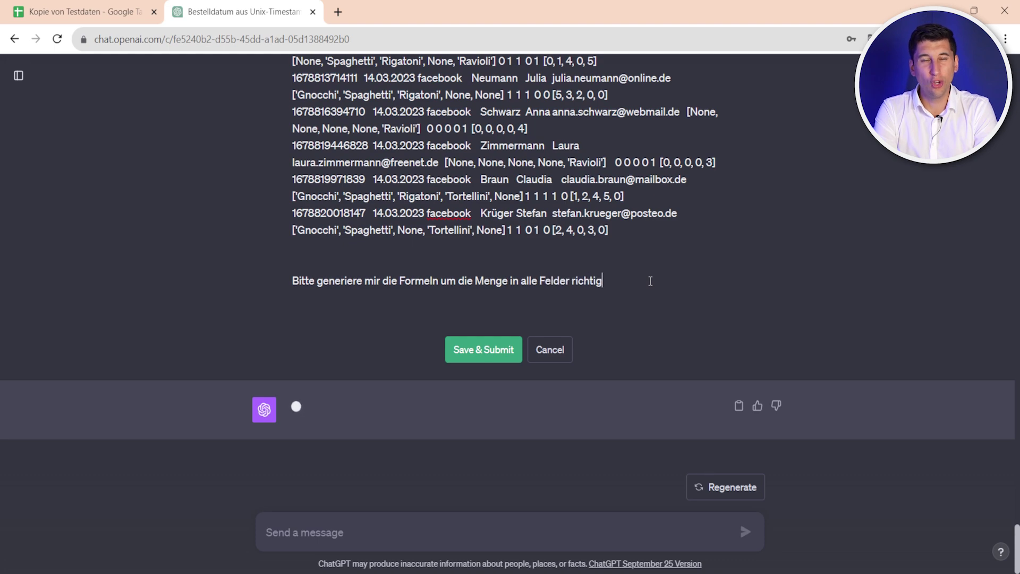
{"action": "type", "text": " einzutragen."}
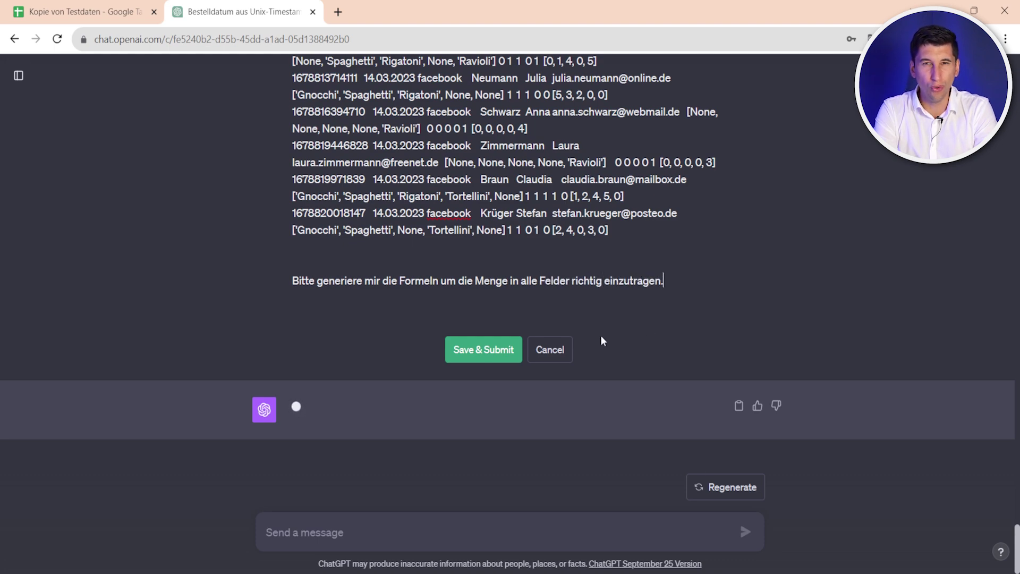
{"action": "left_click", "coordinate": [483, 349]}
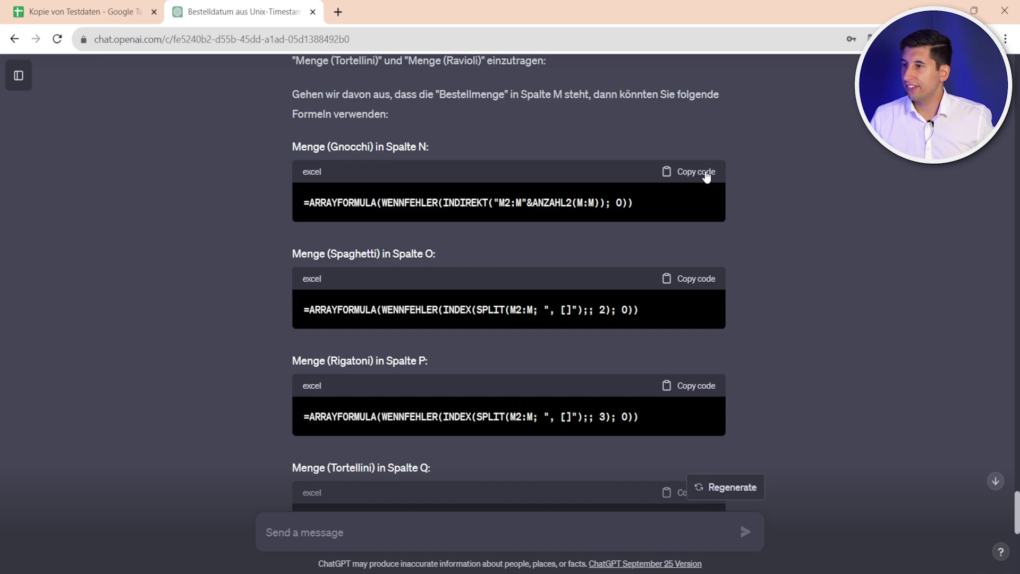
Paste ChatGPT's Gnocchi quantity formula into N2 and inspect it.
{"action": "left_click", "coordinate": [706, 171]}
{"action": "left_click", "coordinate": [85, 12]}
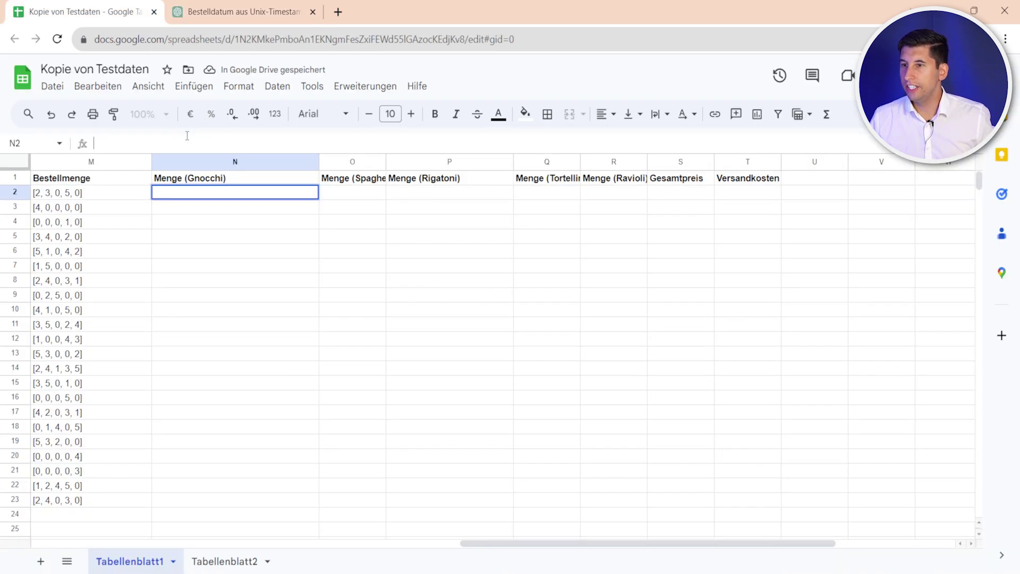
{"action": "type", "text": "=ARRAYFORMULA(WENNFEHLER(INDIREKT(\"M2:M\"&ANZAHL2(M:M)); 0))"}
{"action": "key", "text": "Return"}
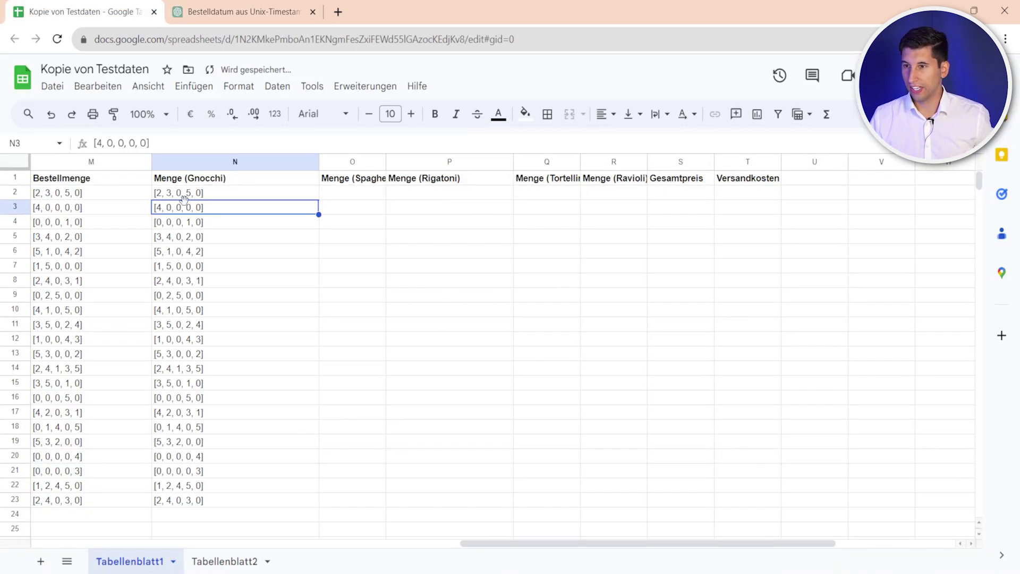
{"action": "left_click", "coordinate": [185, 195]}
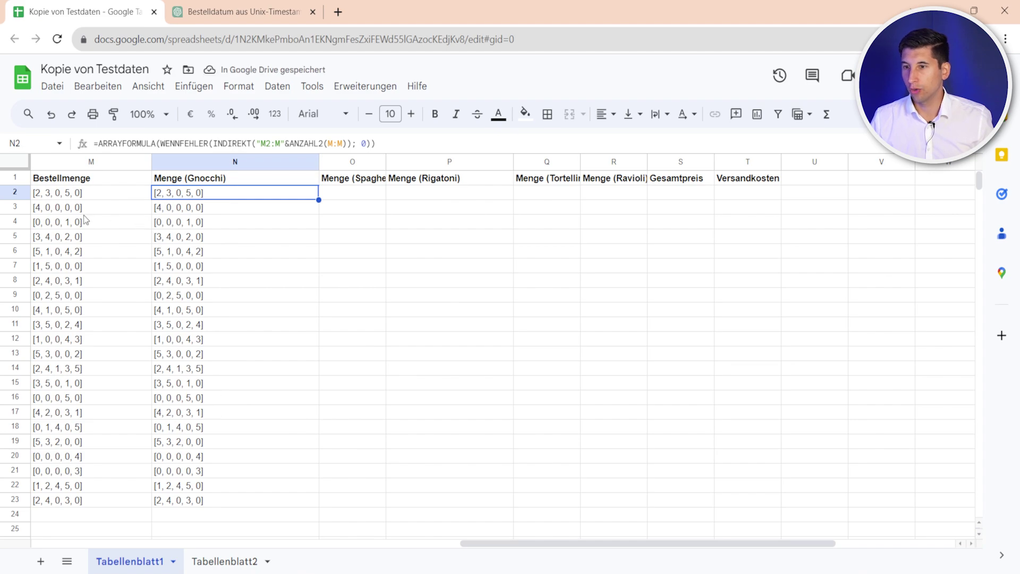
Clear the wrong N2 formula and paste the Spaghetti and Rigatoni quantity formulas into O2 and P2.
{"action": "left_click", "coordinate": [239, 11]}
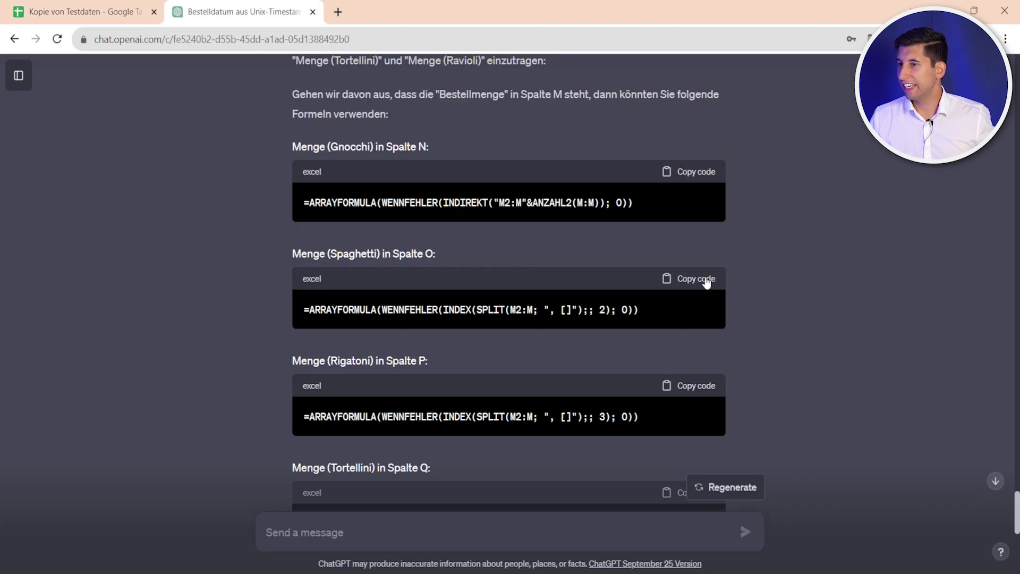
{"action": "left_click", "coordinate": [706, 278]}
{"action": "left_click", "coordinate": [71, 16]}
{"action": "key", "text": "Delete"}
{"action": "left_click", "coordinate": [359, 193]}
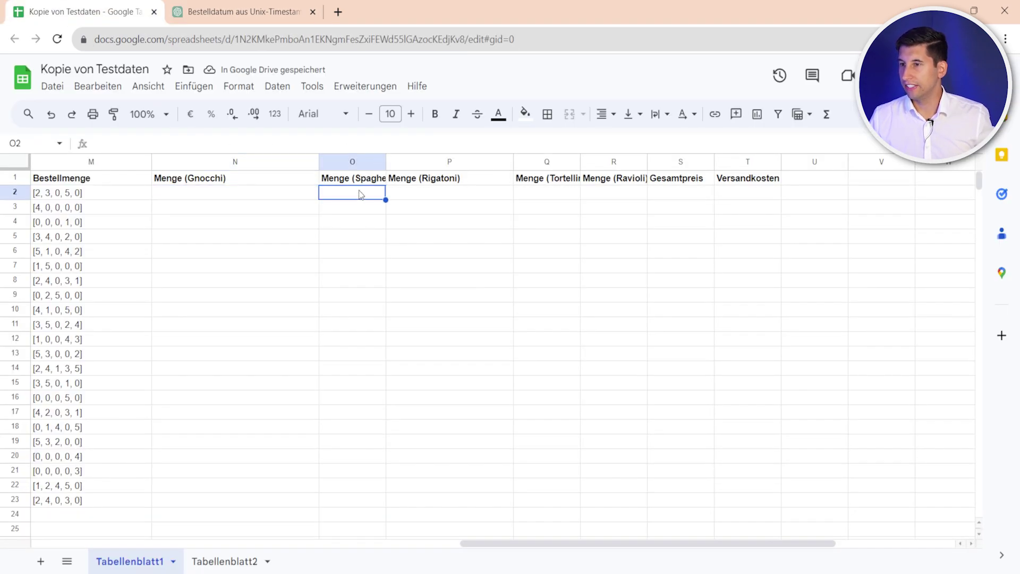
{"action": "type", "text": "=ARRAYFORMULA(WENNFEHLER(INDEX(SPLIT(M2:M; \", []\");; 2); 0))"}
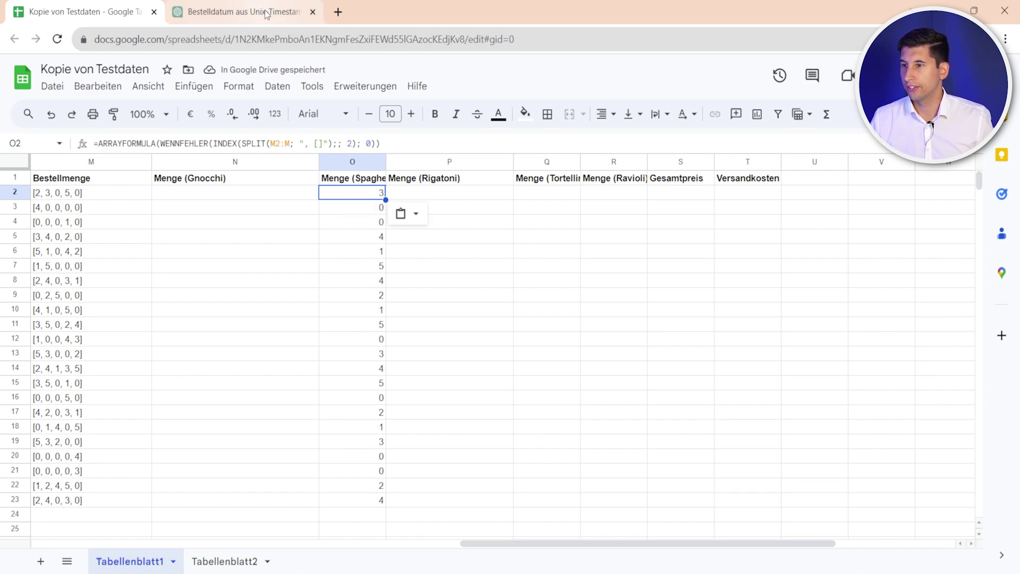
{"action": "left_click", "coordinate": [450, 196]}
{"action": "type", "text": "=ARRAYFORMULA(WENNFEHLER(INDEX(SPLIT(M2:M; \", []\");; 3); 0))"}
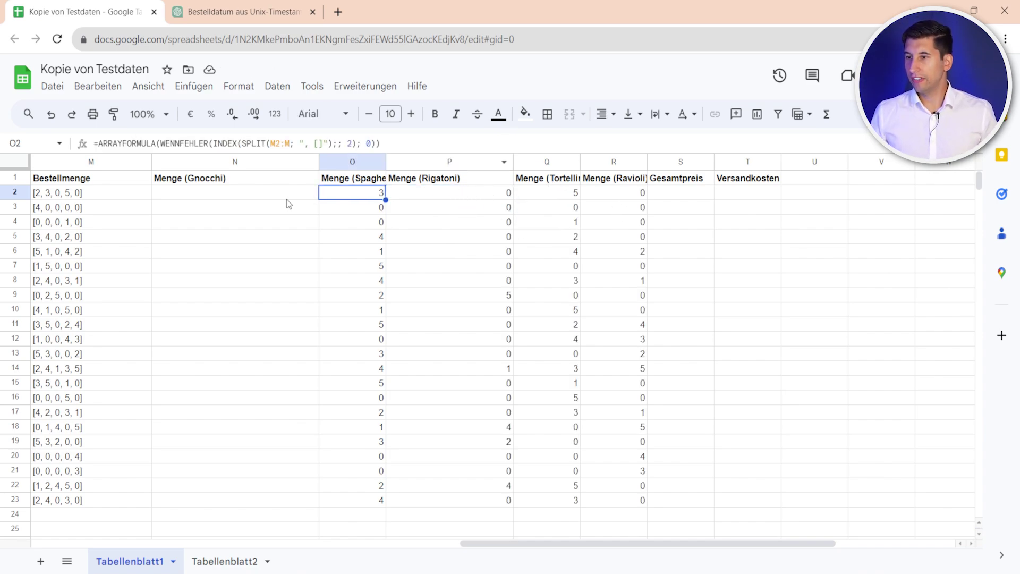
Paste the split formula into N2 with item position 1, then check columns O through R.
{"action": "left_click", "coordinate": [216, 197]}
{"action": "key", "text": "ctrl+v"}
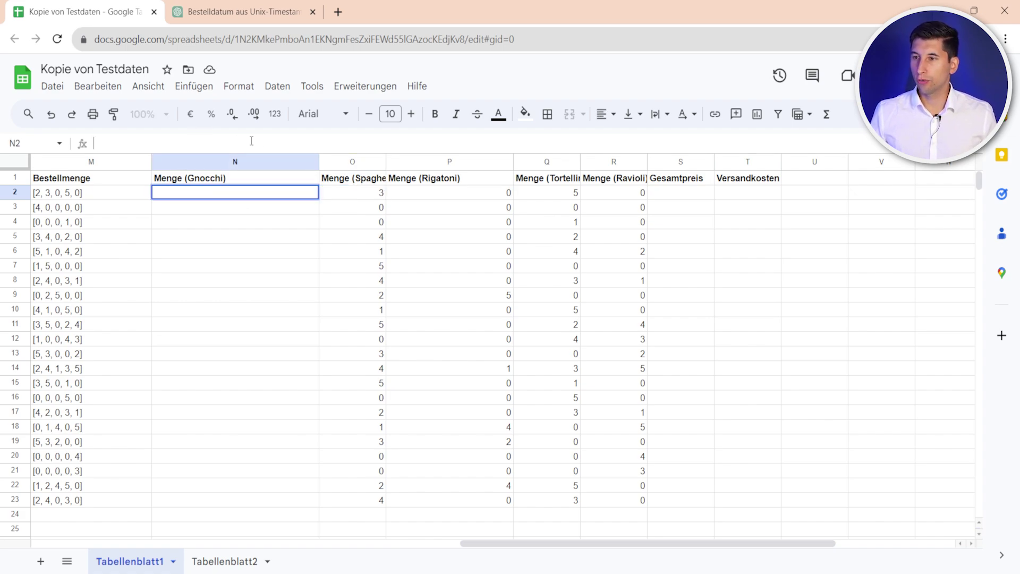
{"action": "left_click", "coordinate": [343, 143]}
{"action": "key", "text": "BackSpace"}
{"action": "type", "text": "4"}
{"action": "key", "text": "BackSpace"}
{"action": "type", "text": "1); 0))"}
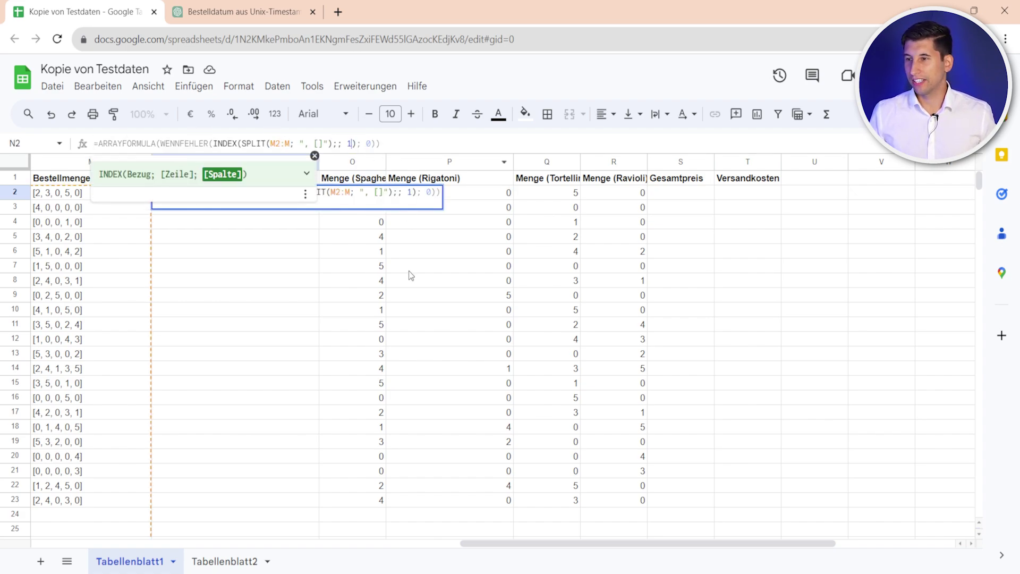
{"action": "left_click", "coordinate": [409, 270]}
{"action": "left_click", "coordinate": [370, 197]}
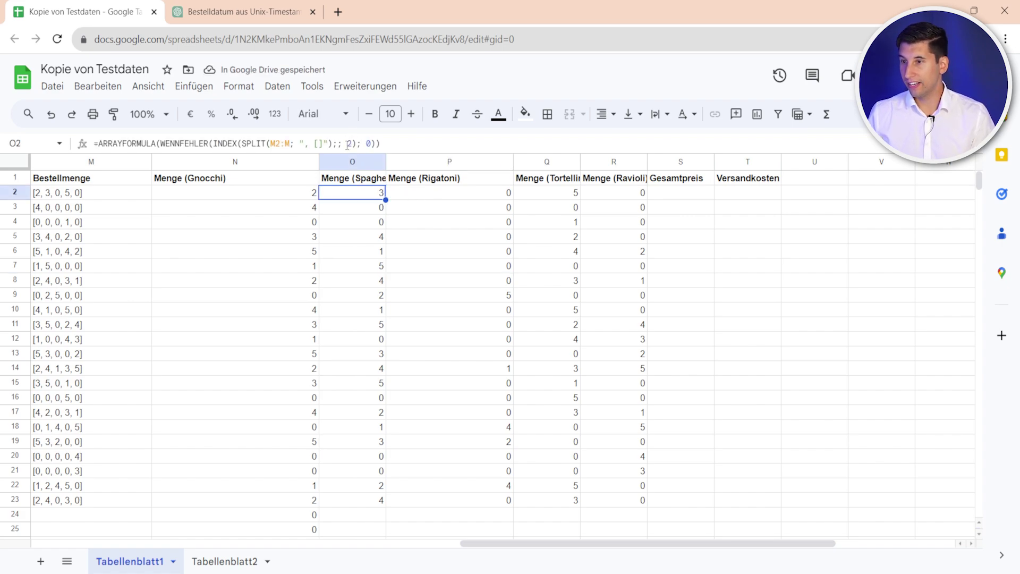
{"action": "key", "text": "Right"}
{"action": "key", "text": "Right"}
{"action": "key", "text": "Right"}
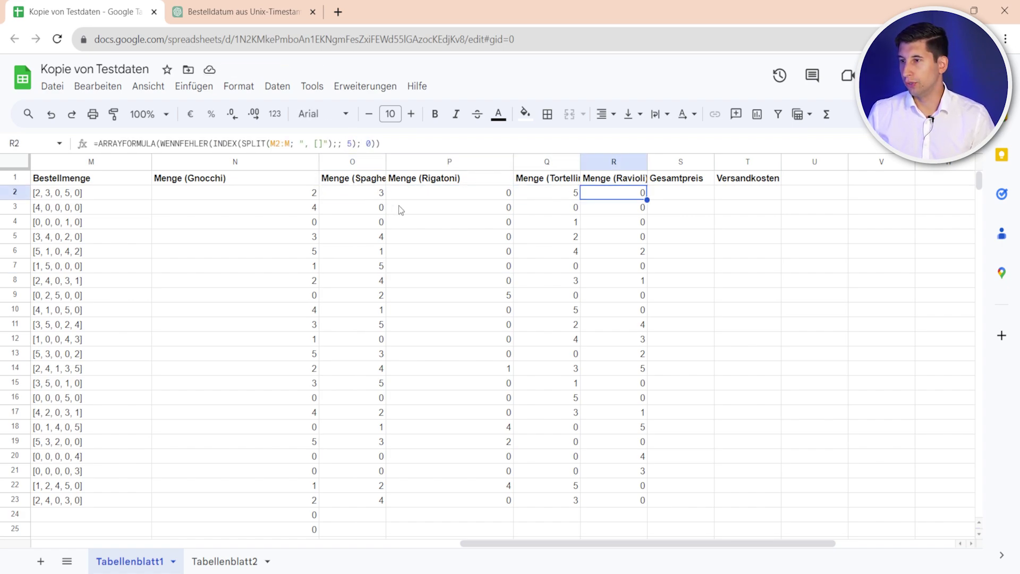
{"action": "key", "text": "ctrl+Tab"}
{"action": "scroll", "coordinate": [554, 241], "scroll_direction": "up", "scroll_amount": 3}
{"action": "scroll", "coordinate": [537, 260], "scroll_direction": "up", "scroll_amount": 3}
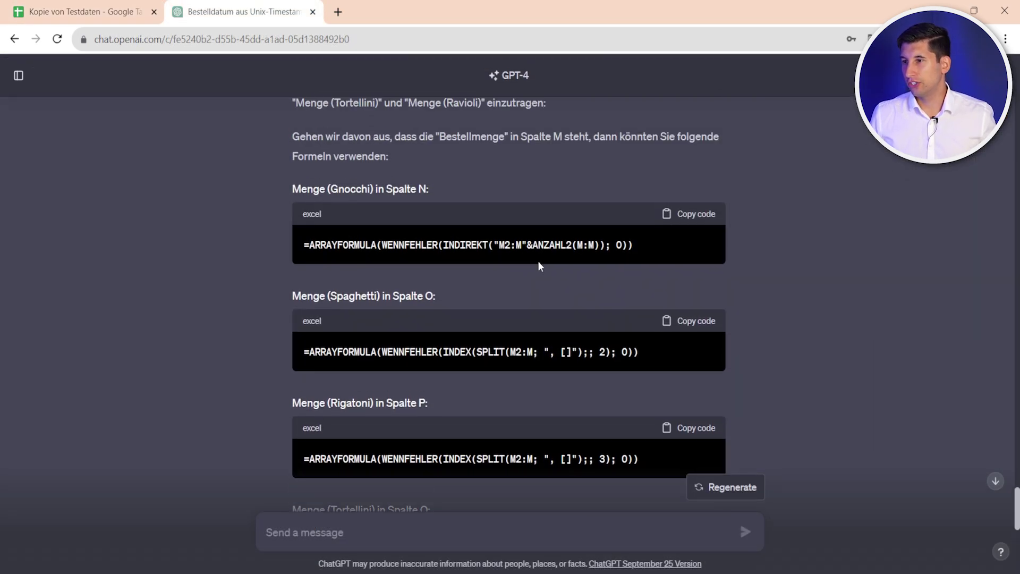
{"action": "triple_click", "coordinate": [457, 240]}
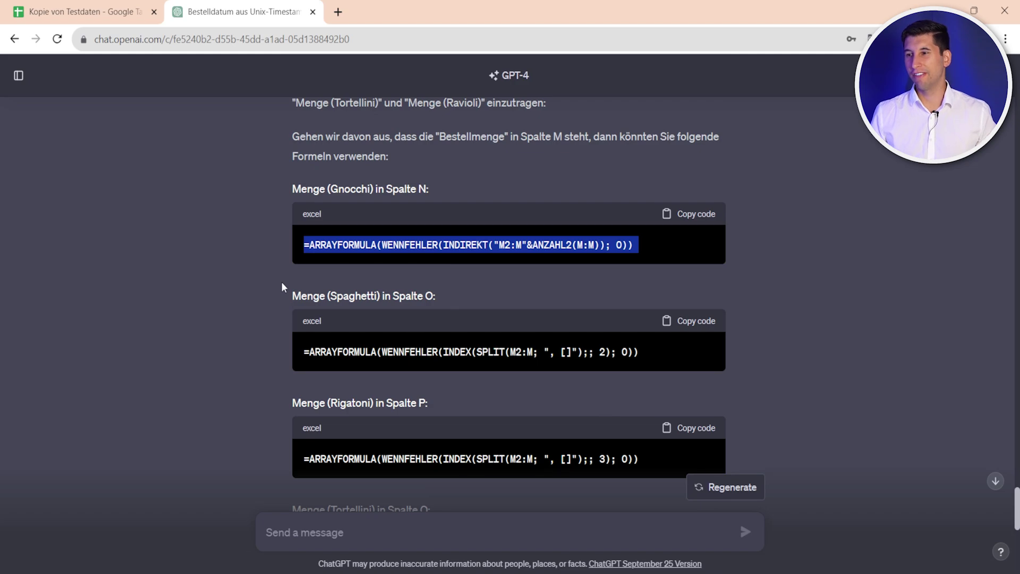
{"action": "key", "text": "ctrl+Tab"}
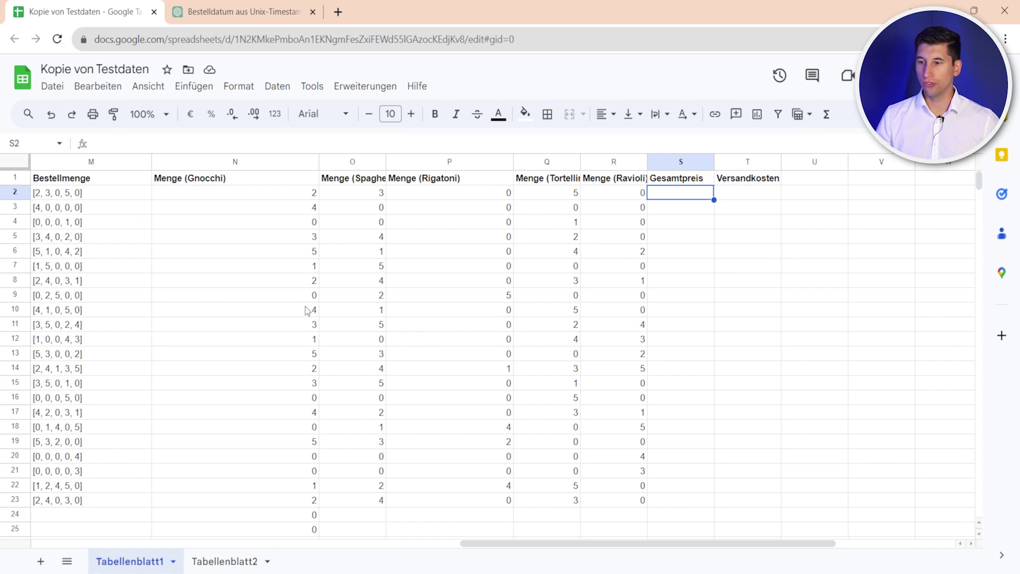
Rename the Tabellenblatt2 tab to 'Preistabelle' and the Tabellenblatt1 tab to 'Bestellungen'.
{"action": "left_click", "coordinate": [225, 563]}
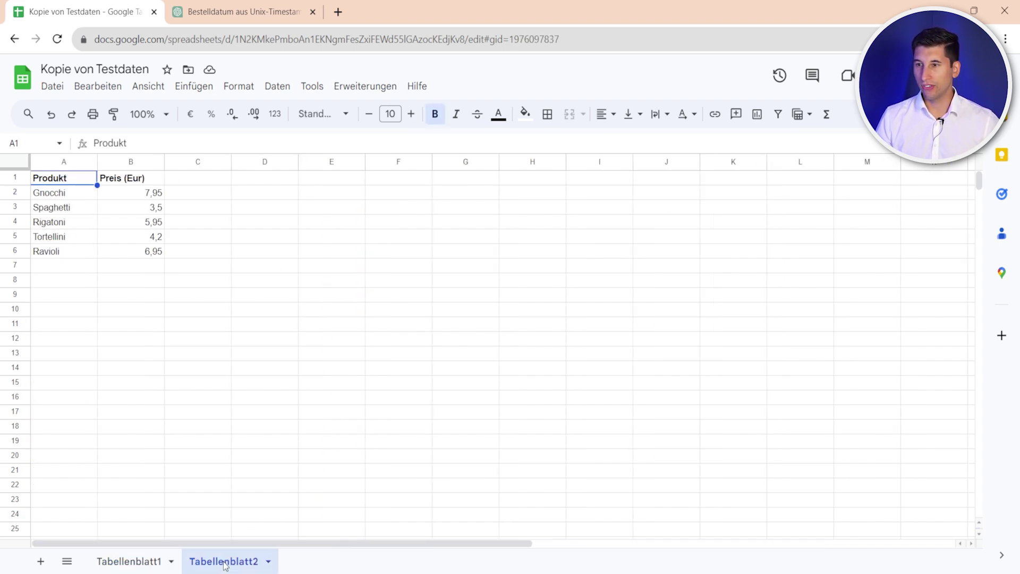
{"action": "double_click", "coordinate": [225, 563]}
{"action": "type", "text": "Preista"}
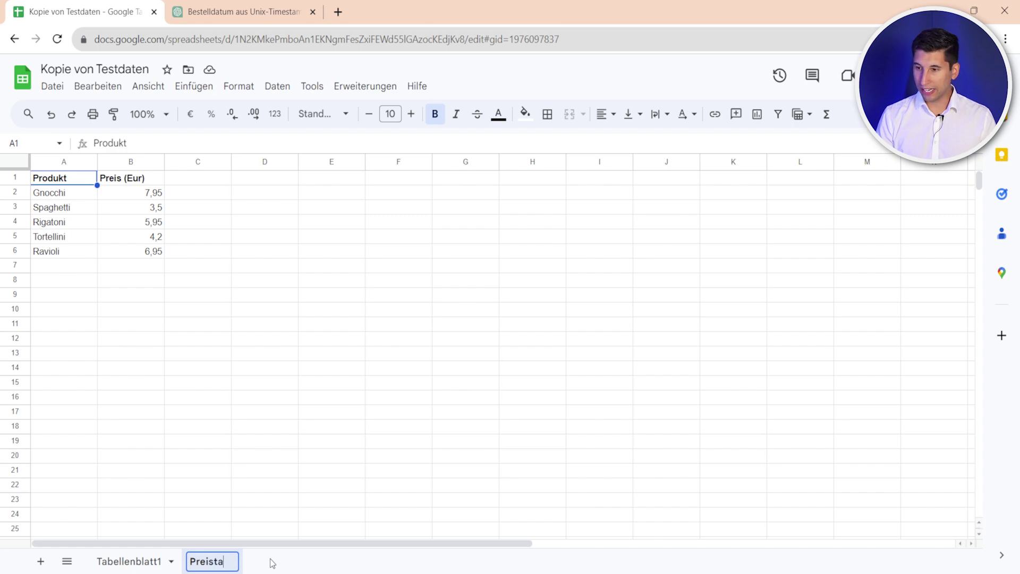
{"action": "type", "text": "belle"}
{"action": "double_click", "coordinate": [128, 562]}
{"action": "type", "text": "Bestellung"}
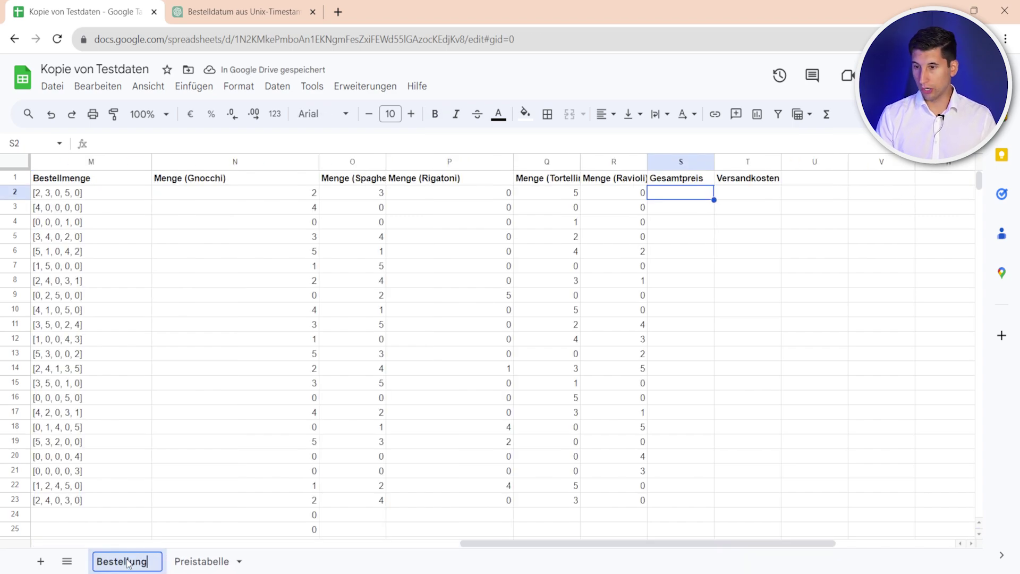
{"action": "type", "text": "en"}
{"action": "key", "text": "Return"}
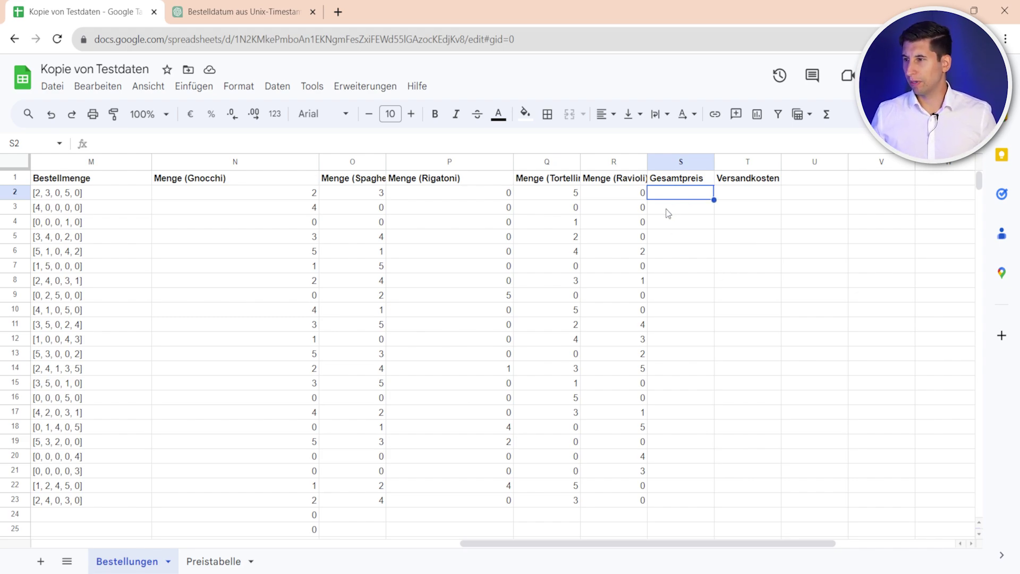
Send ChatGPT the total-price formula request together with the pasted price table.
{"action": "key", "text": "ctrl+Tab"}
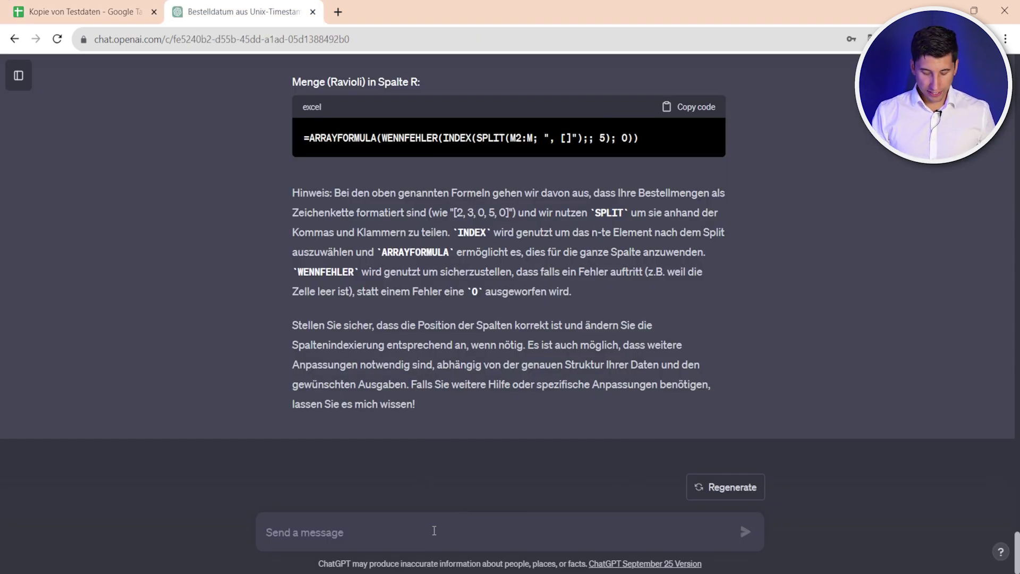
{"action": "type", "text": "Bitte generiere mir eine Formel, um den Gesamtpreis zu berechnen. Nutze dafür die Produktpreise aus der Tabelle \"Preistabelle\". Diese sieht so aus:"}
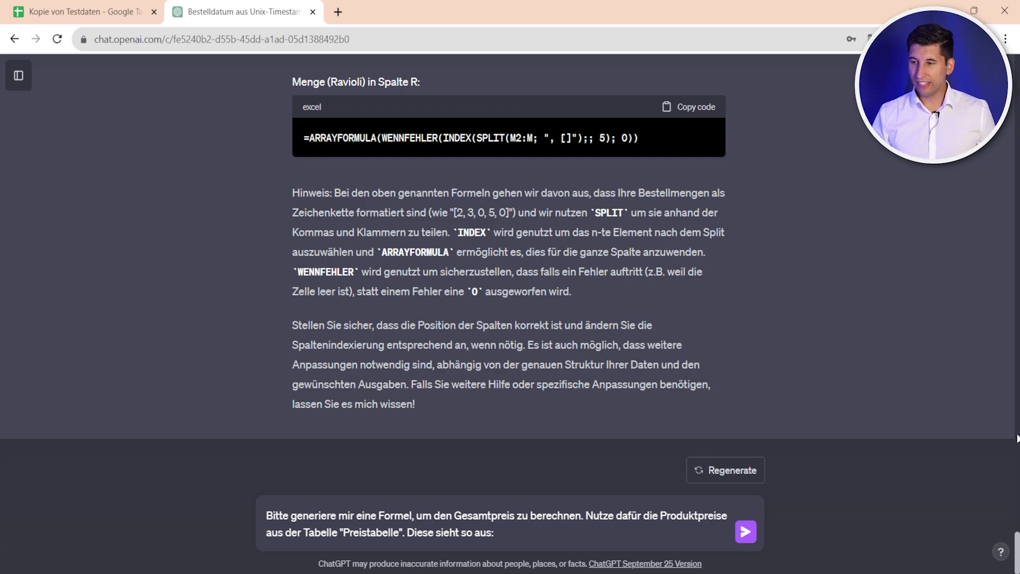
{"action": "key", "text": "shift+Return"}
{"action": "key", "text": "shift+Return"}
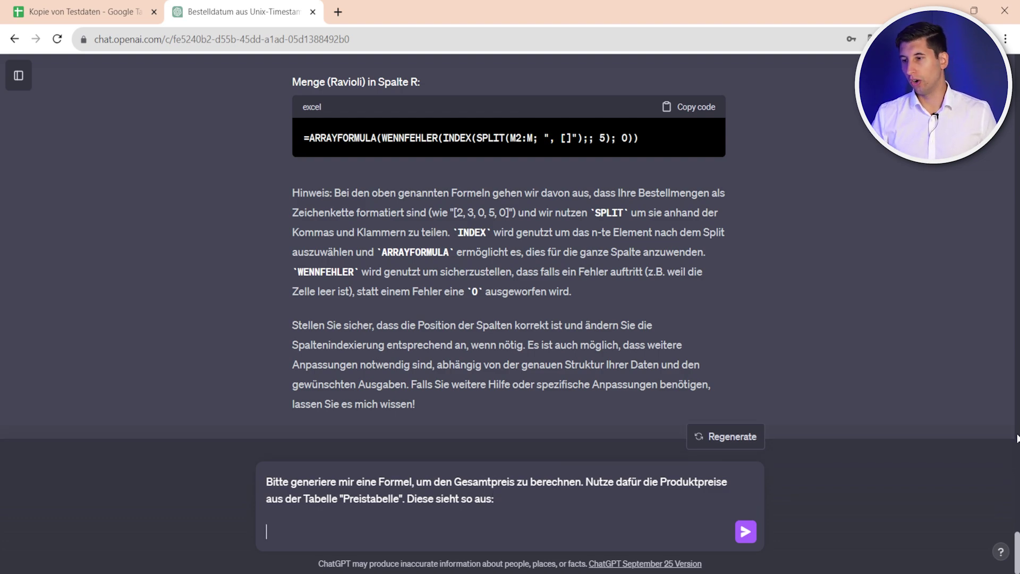
{"action": "type", "text": "Produkt\tPreis (Eur) Gnocchi\t7,95 Spaghetti\t3,5 Rigatoni\t5,95 Tortellini\t4,2 Ravioli\t6,95"}
{"action": "key", "text": "Return"}
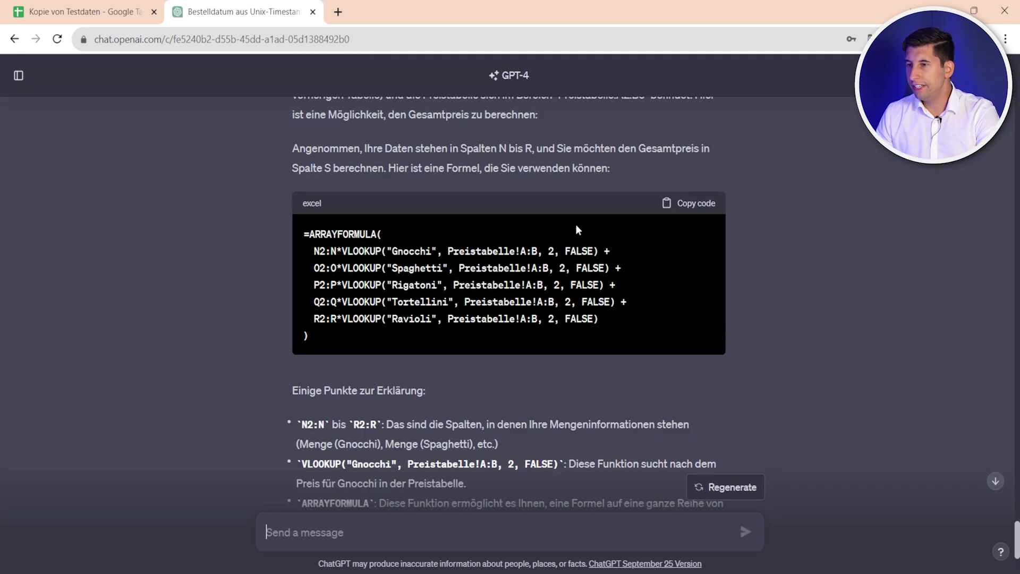
Review the Spaghetti and Rigatoni price lookups, then copy the suggested ARRAYFORMULA.
{"action": "mouse_move", "coordinate": [342, 251]}
{"action": "left_mouse_down"}
{"action": "mouse_move", "coordinate": [600, 251]}
{"action": "mouse_move", "coordinate": [343, 268]}
{"action": "left_mouse_up"}
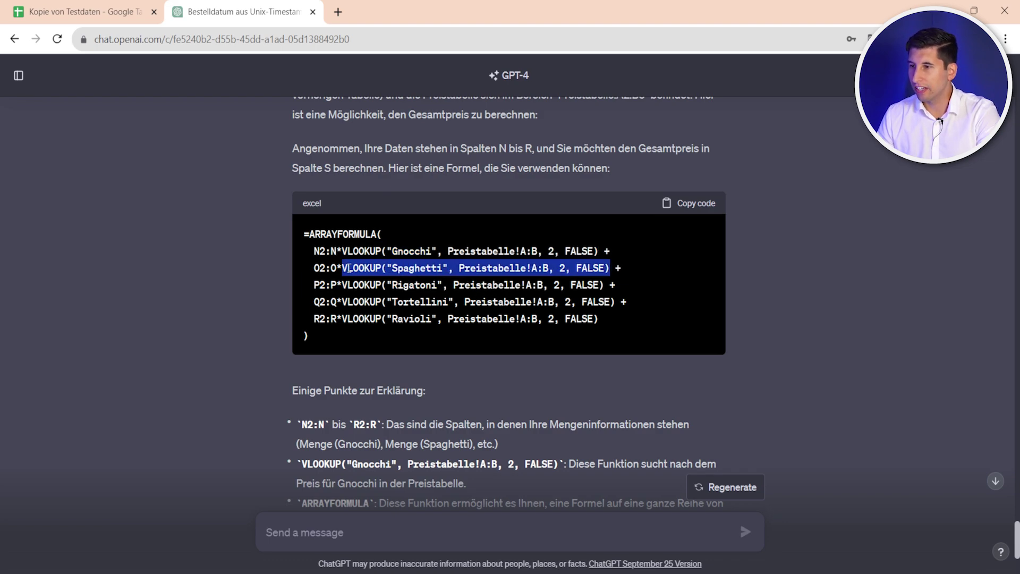
{"action": "left_click_drag", "start_coordinate": [342, 285], "coordinate": [337, 287]}
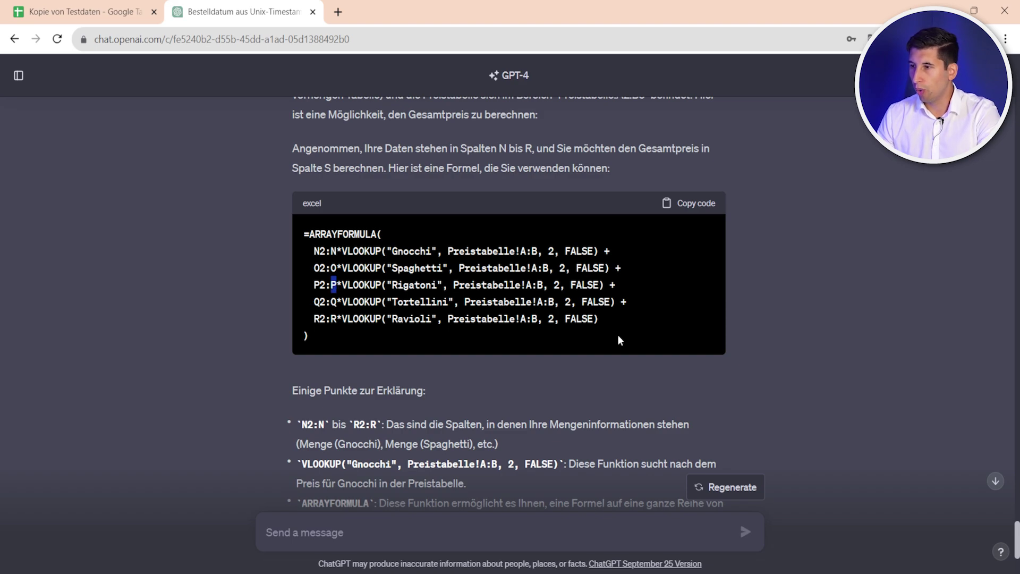
{"action": "left_click_drag", "start_coordinate": [620, 340], "coordinate": [329, 114]}
{"action": "left_click", "coordinate": [664, 239]}
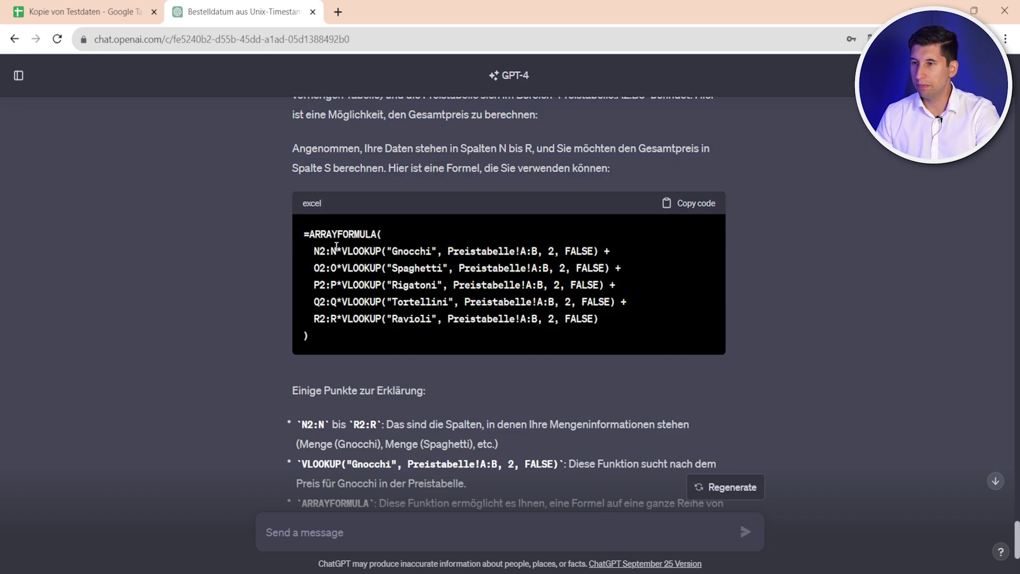
{"action": "left_click", "coordinate": [685, 207]}
{"action": "left_click", "coordinate": [102, 5]}
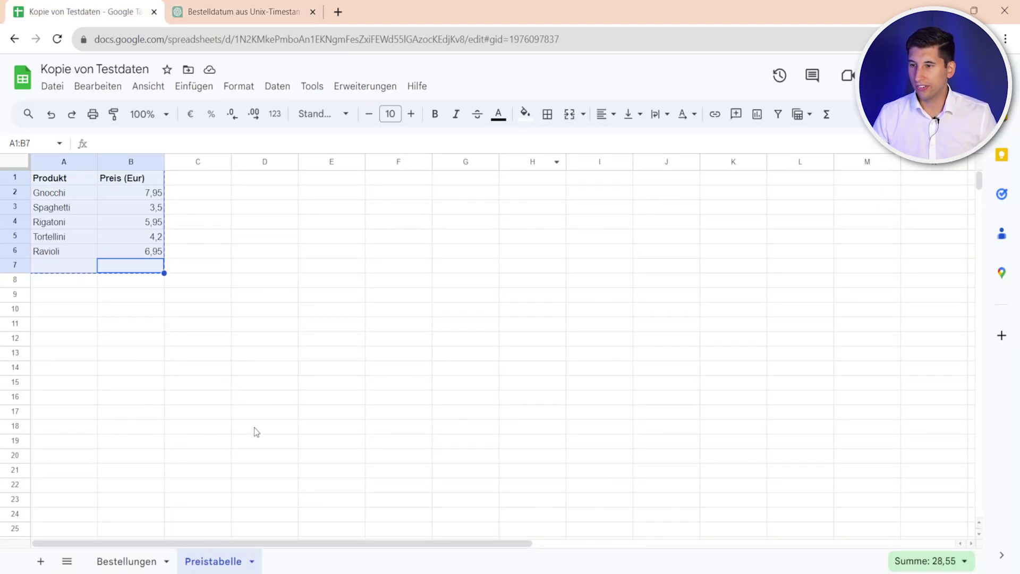
Paste ChatGPT's VLOOKUP ARRAYFORMULA into S2 on Bestellungen and open it to inspect the #FEHLER! error.
{"action": "left_click", "coordinate": [136, 561]}
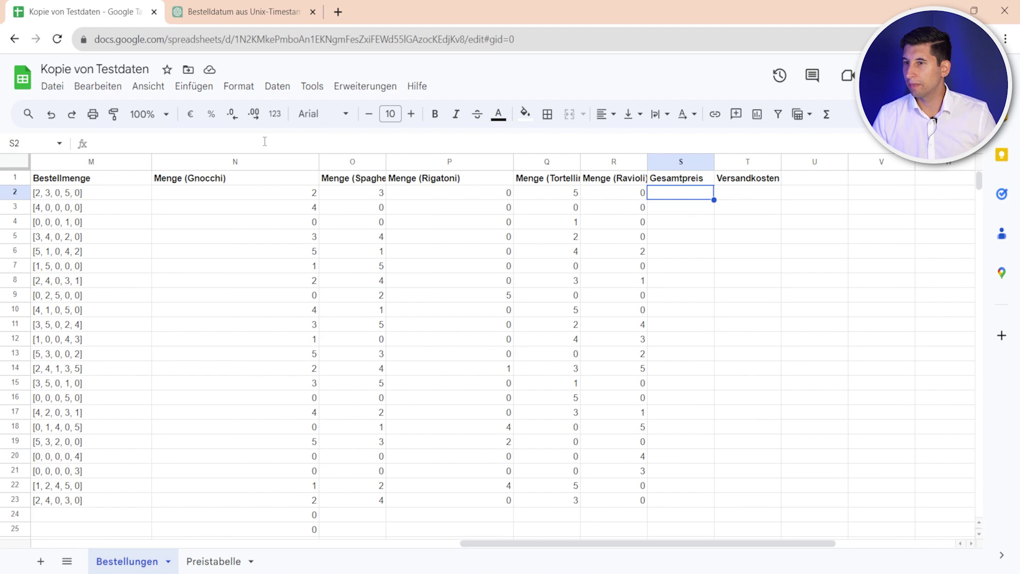
{"action": "key", "text": "Return"}
{"action": "type", "text": "=ARRAYFORMULA(   N2:N*VLOOKUP(\"Gnocchi\", Preistabelle!A:B, 2, FALSE) +   O2:O*VLOOKUP(\"Spaghetti\", Preistabelle!A:B, 2, FALSE) +   P2:P*VLOOKUP(\"Rigatoni\", Preistabelle!A:B, 2, FALSE) +   Q2:Q*VLOOKUP(\"Tortellini\", Preistabelle!A:B, 2, FALSE) +   R2:R*VLOOKUP(\"Ravioli\", Preistabelle!A:B, 2, FALSE) )"}
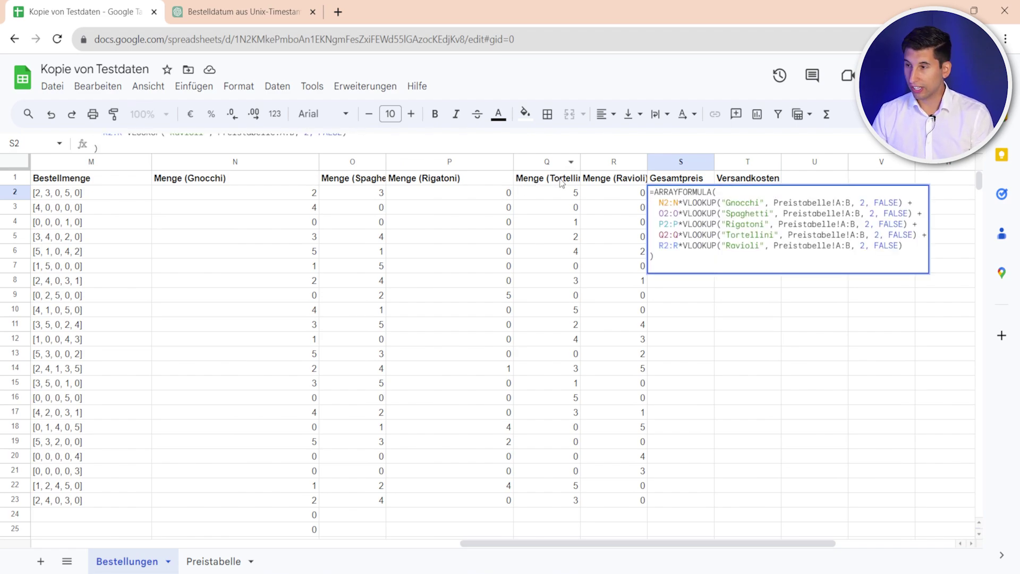
{"action": "key", "text": "Return"}
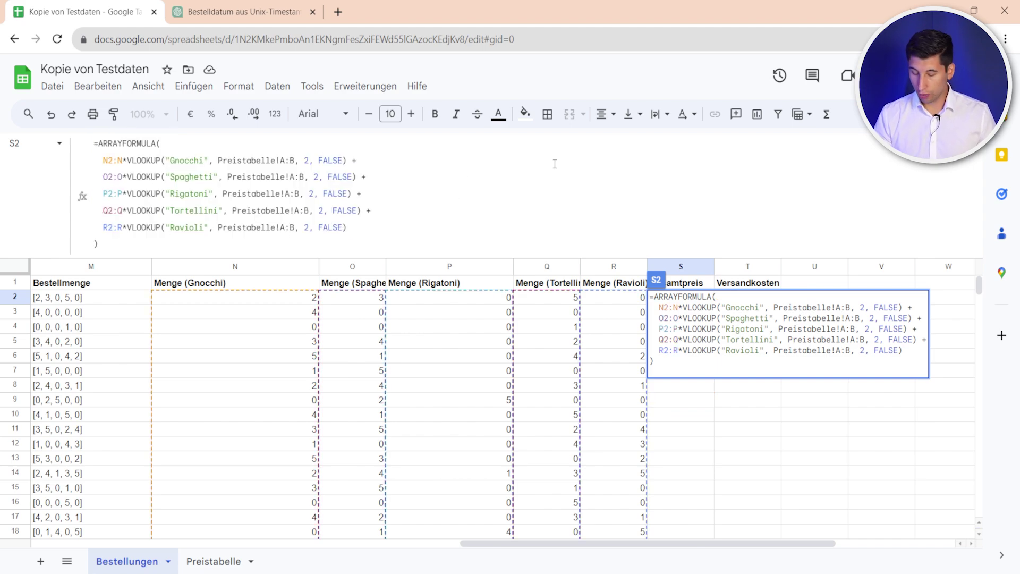
{"action": "key", "text": "Return"}
{"action": "left_click", "coordinate": [482, 187]}
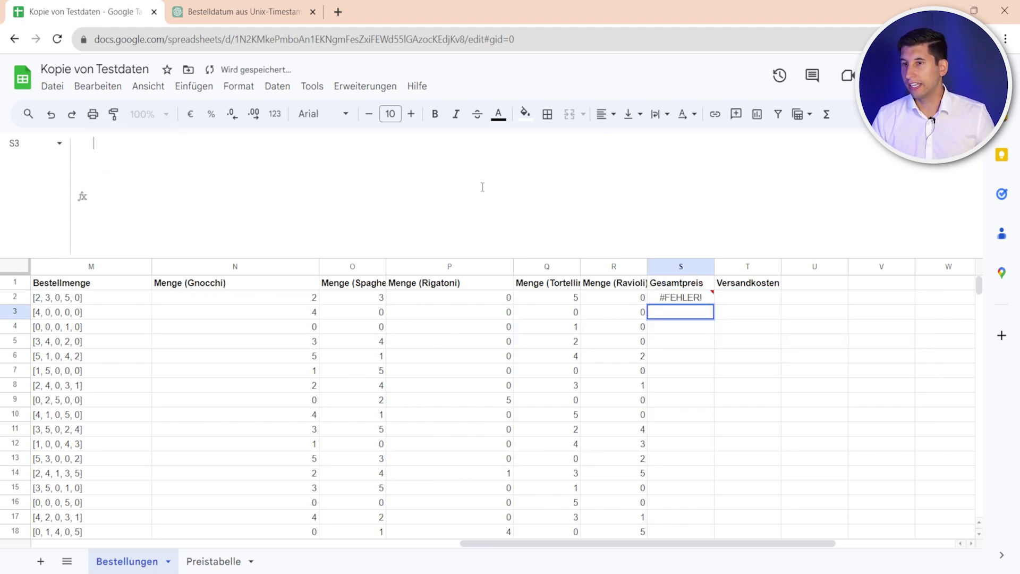
{"action": "left_click", "coordinate": [680, 297]}
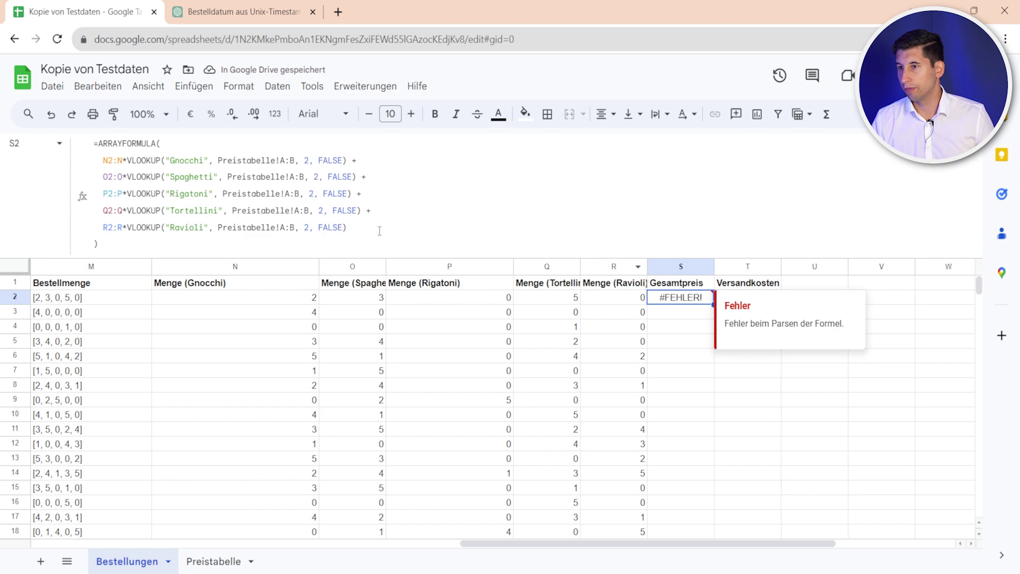
{"action": "key", "text": "Return"}
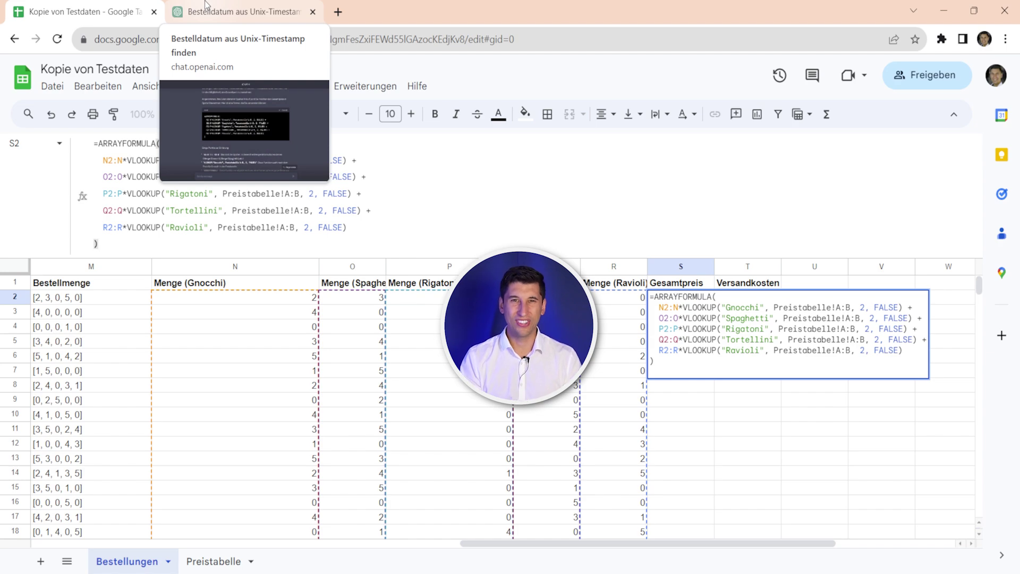
Review the previously suggested ARRAYFORMULA code in the ChatGPT conversation.
{"action": "left_click", "coordinate": [206, 6]}
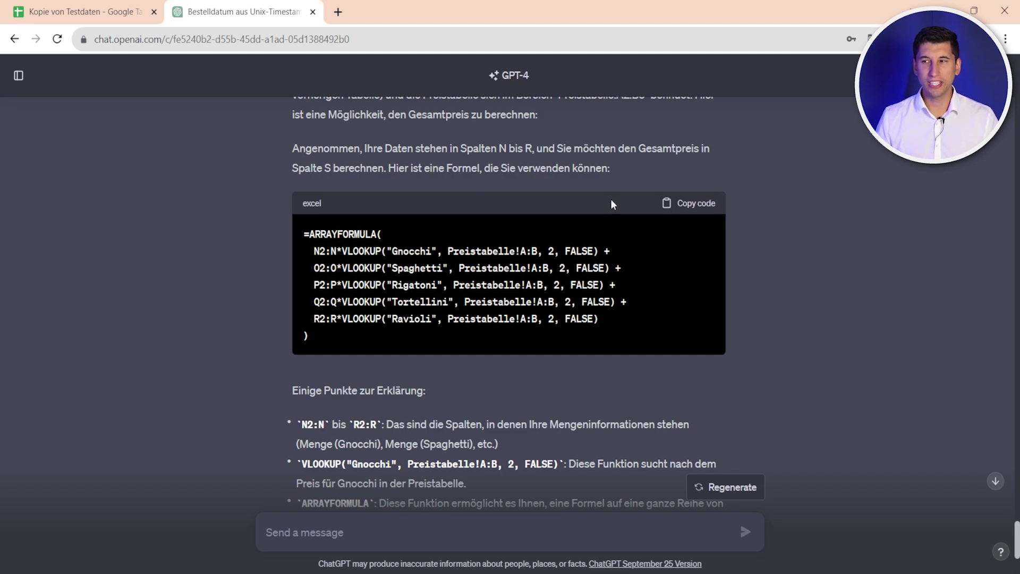
{"action": "scroll", "coordinate": [617, 233], "scroll_direction": "down", "scroll_amount": 1}
{"action": "scroll", "coordinate": [620, 237], "scroll_direction": "down", "scroll_amount": 1}
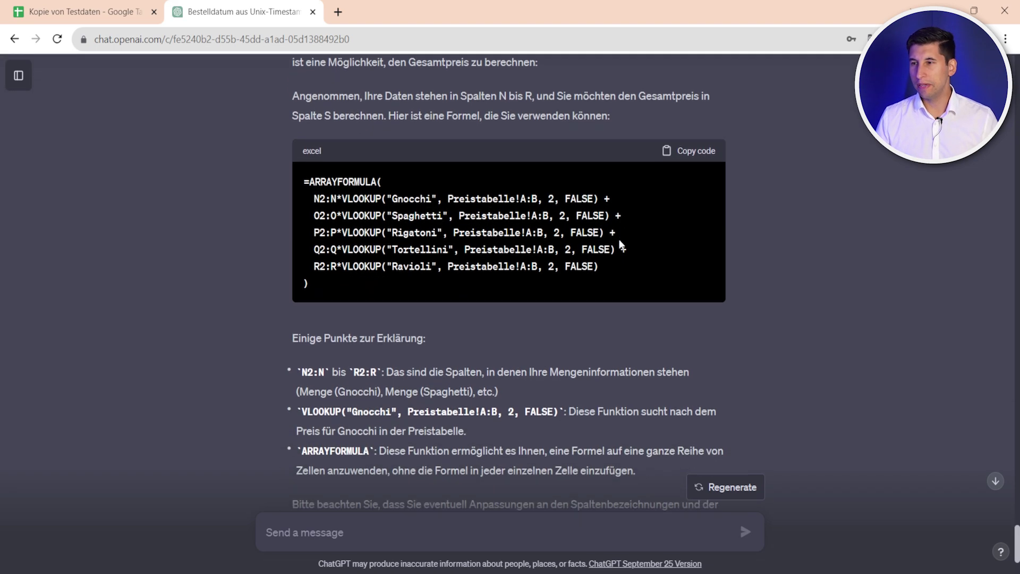
{"action": "left_click_drag", "start_coordinate": [307, 178], "coordinate": [350, 290]}
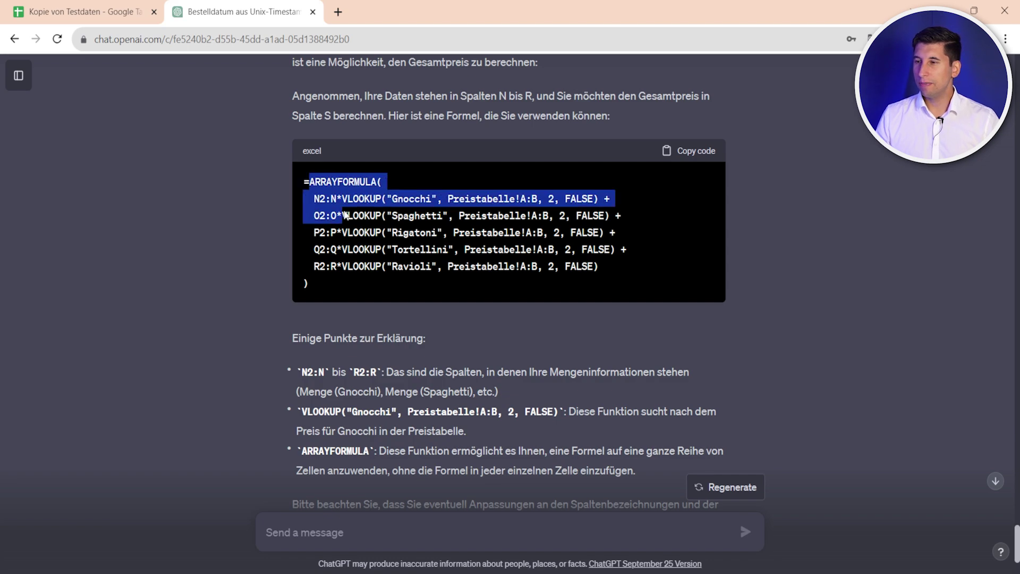
{"action": "left_click", "coordinate": [353, 284]}
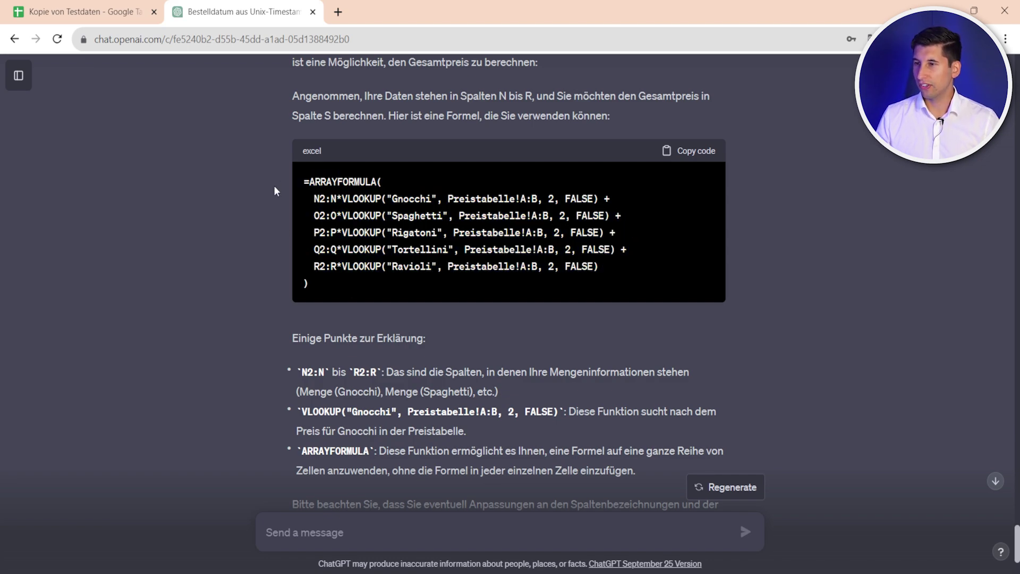
{"action": "mouse_move", "coordinate": [306, 178]}
{"action": "left_mouse_down"}
{"action": "mouse_move", "coordinate": [356, 289]}
{"action": "mouse_move", "coordinate": [335, 284]}
{"action": "mouse_move", "coordinate": [299, 175]}
{"action": "left_mouse_up"}
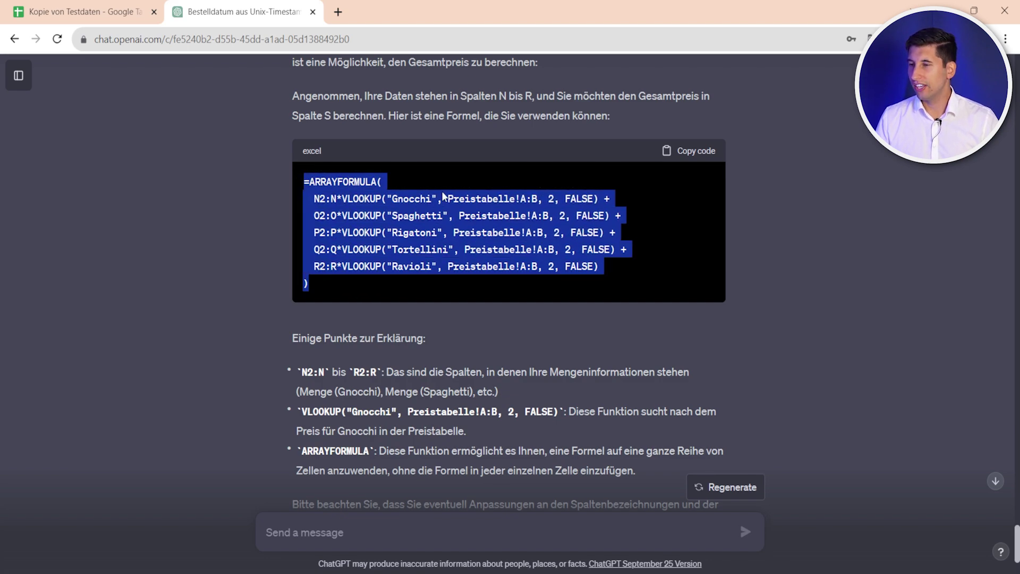
{"action": "scroll", "coordinate": [826, 221], "scroll_direction": "down", "scroll_amount": 3}
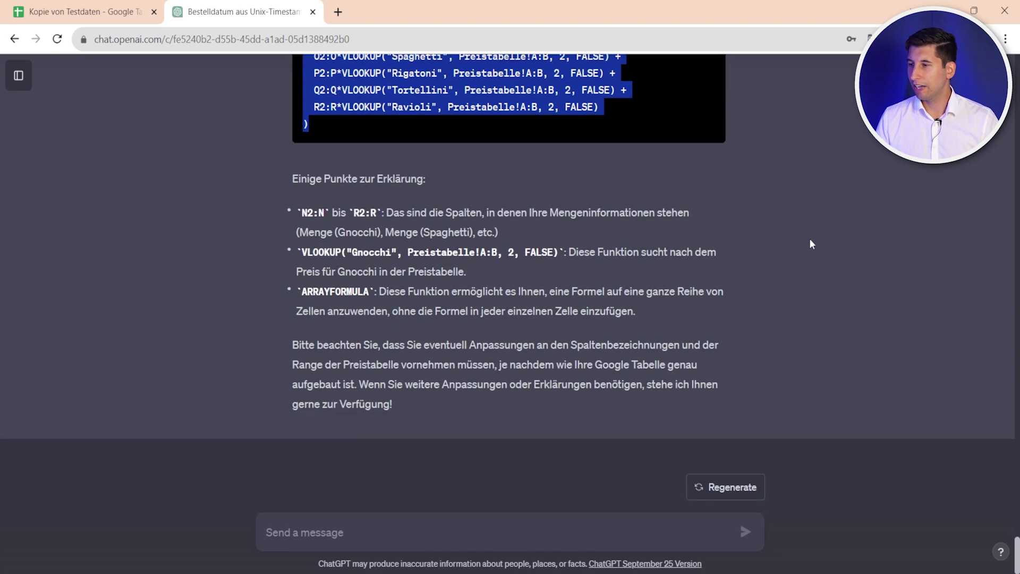
{"action": "left_click", "coordinate": [808, 266]}
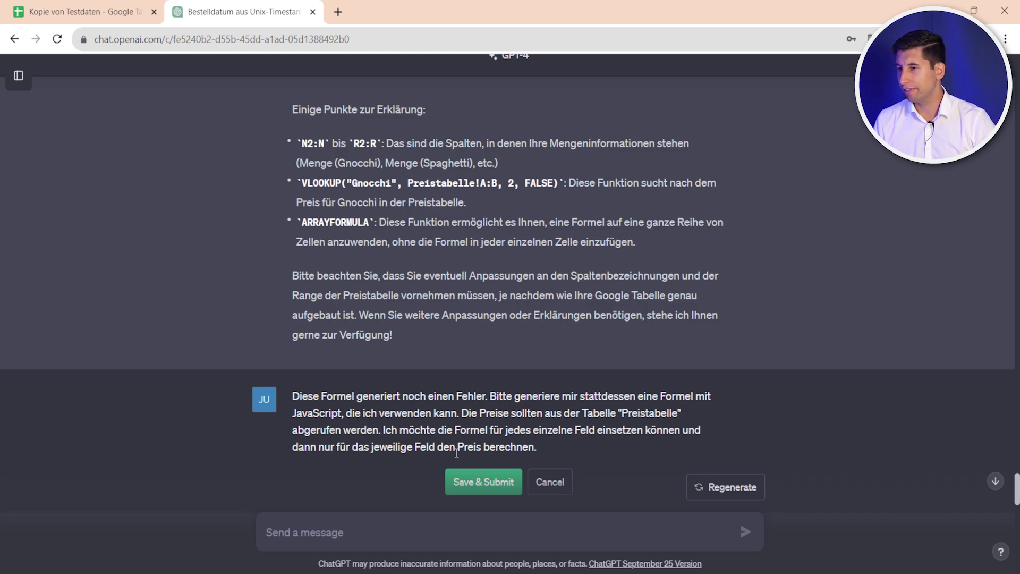
Resubmit the request for a JavaScript function and copy the calculateTotalPrice script.
{"action": "left_click", "coordinate": [486, 482]}
{"action": "scroll", "coordinate": [696, 297], "scroll_direction": "up", "scroll_amount": 5}
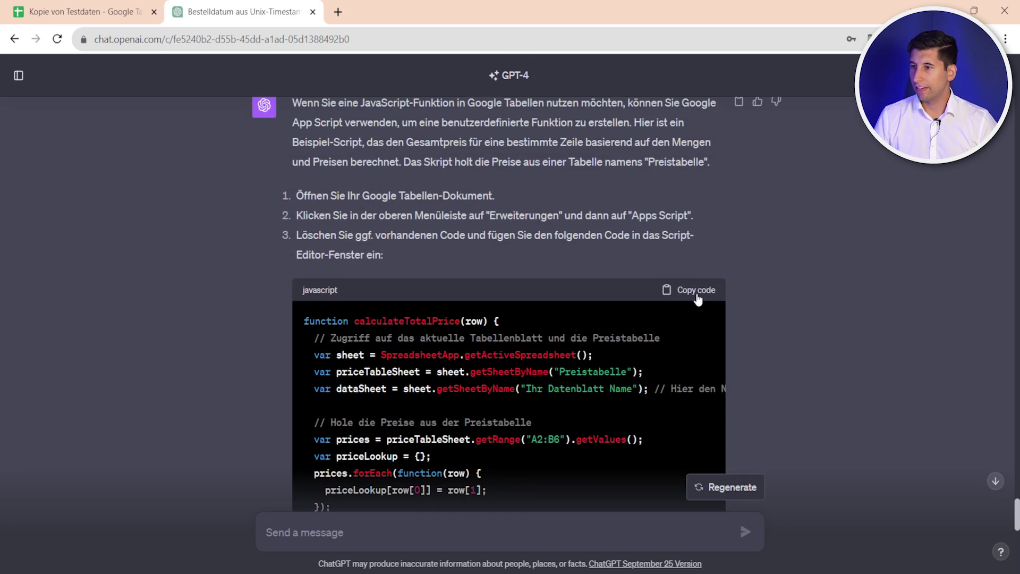
{"action": "left_click", "coordinate": [696, 292]}
{"action": "scroll", "coordinate": [637, 229], "scroll_direction": "down", "scroll_amount": 1}
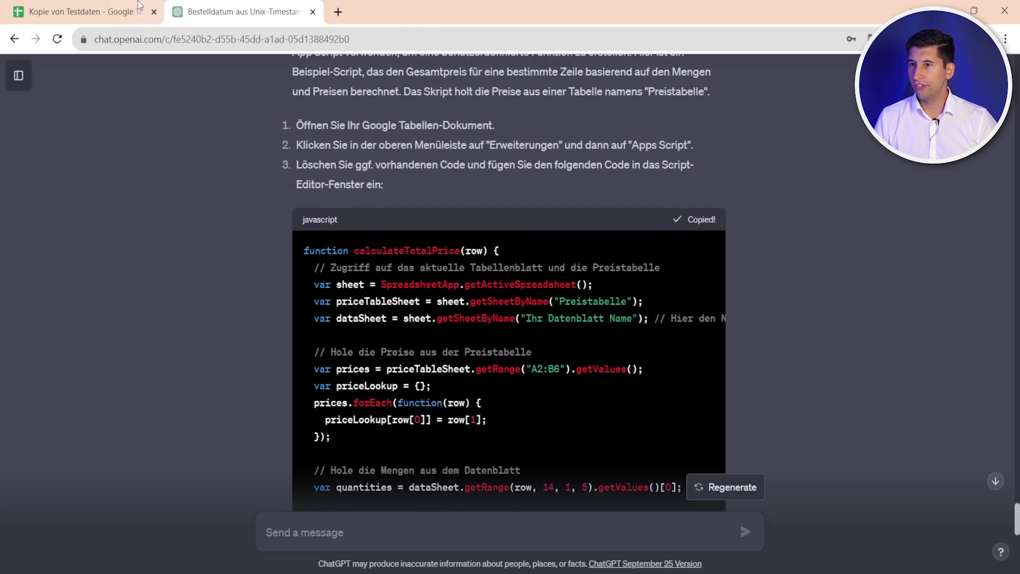
{"action": "left_click", "coordinate": [139, 6]}
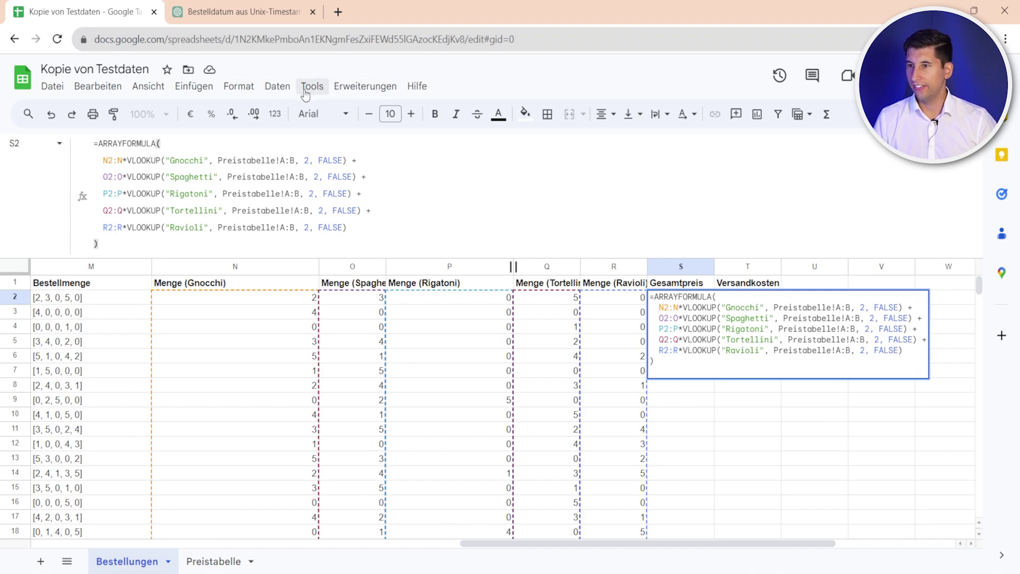
Create a new Apps Script project and replace its default code with the calculateTotalPrice script.
{"action": "left_click", "coordinate": [365, 86]}
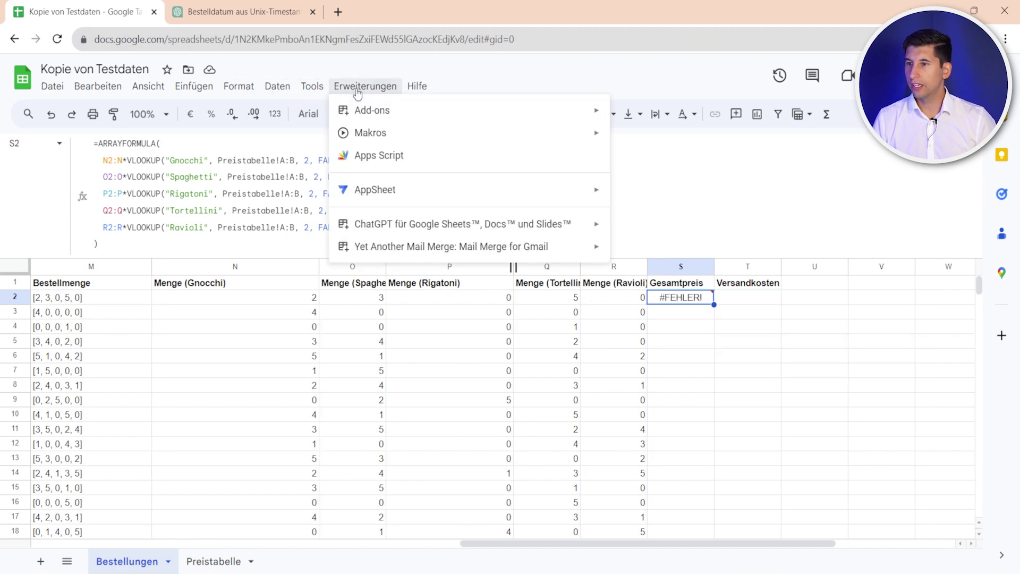
{"action": "left_click", "coordinate": [384, 164]}
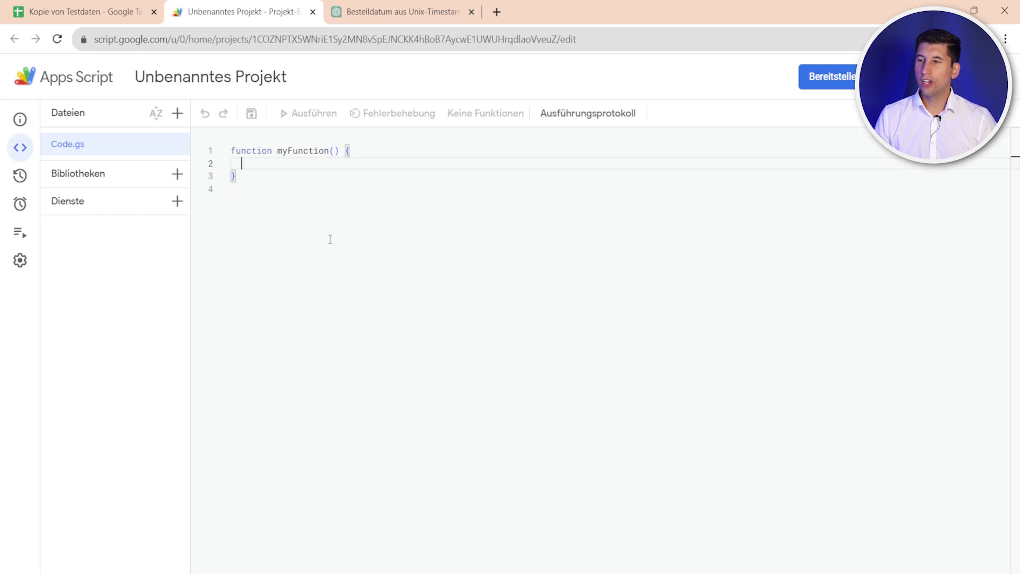
{"action": "key", "text": "ctrl+a"}
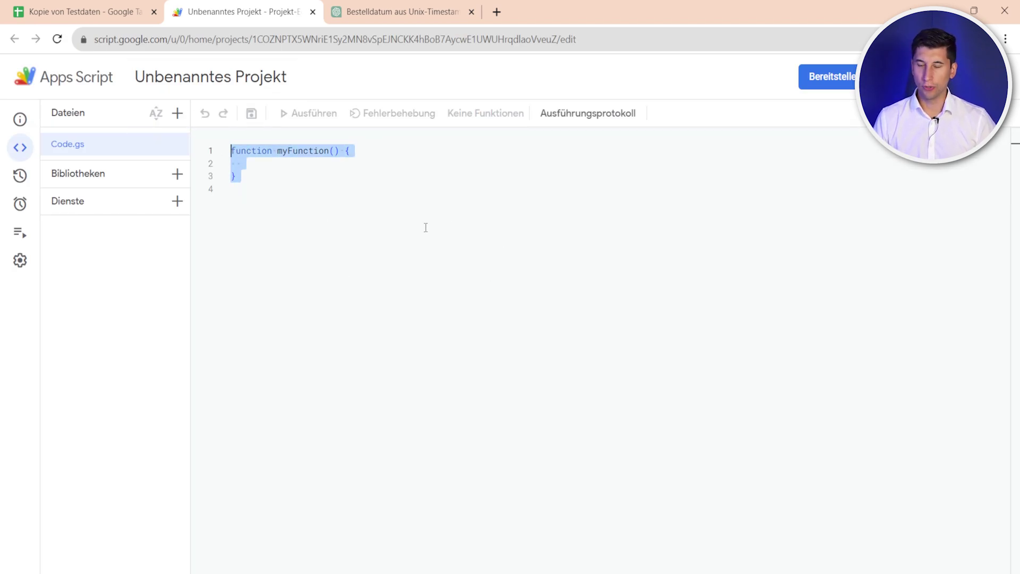
{"action": "type", "text": "function calculateTotalPrice(row) {   // Zugriff auf das aktuelle Tabellenblatt und die Preistabelle   var sheet = SpreadsheetApp.getActiveSpreadsheet();   var priceTableSheet = sheet.getSheetByName(\"Preistabelle\");   var dataSheet = sheet.getSheetByName(\"Ihr Datenblatt Name\"); // Hier den Namen Ihres Datenblatts einfügen    // Hole die Preise aus der Preistabelle   var prices = priceTableSheet.getRange(\"A2:B6\").getValues();   var priceLookup = {};   prices.forEach(function(row) {     priceLookup[row[0]] = row[1];   });    // Hole die Mengen aus dem Datenblatt   var quantities = dataSheet.getRange(row, 14, 1, 5).getValues()[0]; // Gehe davon aus, dass Mengen in Spalten 14-18 (N-R) stehen    // Produkte-Reihenfolge festlegen   var products = [\"Gnocchi\", \"Spaghetti\", \"Rigatoni\", \"Tortellini\", \"Ravioli\"];    // Berechne den Gesamtpreis   var totalPrice = 0;   for(var i=0; i<products.length; i++) {     totalPrice += (quantities[i] || 0) * (priceLookup[products[i]] || 0);   }    return totalPrice; }"}
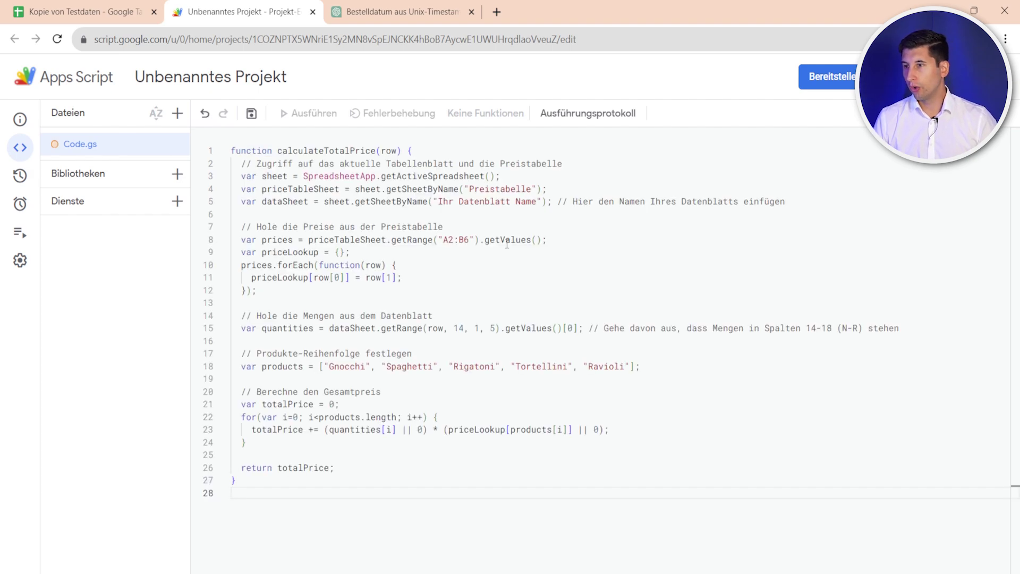
Delete the comment at the end of line 5 and recheck ChatGPT's instructions.
{"action": "left_click_drag", "start_coordinate": [558, 202], "coordinate": [808, 202]}
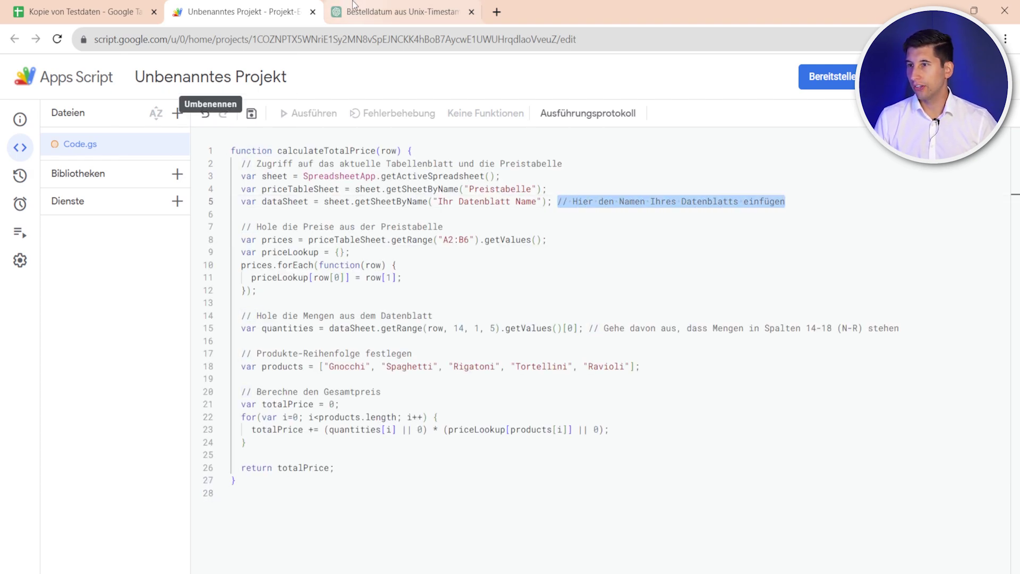
{"action": "key", "text": "BackSpace"}
{"action": "left_click", "coordinate": [402, 12]}
{"action": "scroll", "coordinate": [723, 413], "scroll_direction": "down", "scroll_amount": 5}
{"action": "scroll", "coordinate": [638, 353], "scroll_direction": "down", "scroll_amount": 2}
{"action": "scroll", "coordinate": [638, 353], "scroll_direction": "down", "scroll_amount": 2}
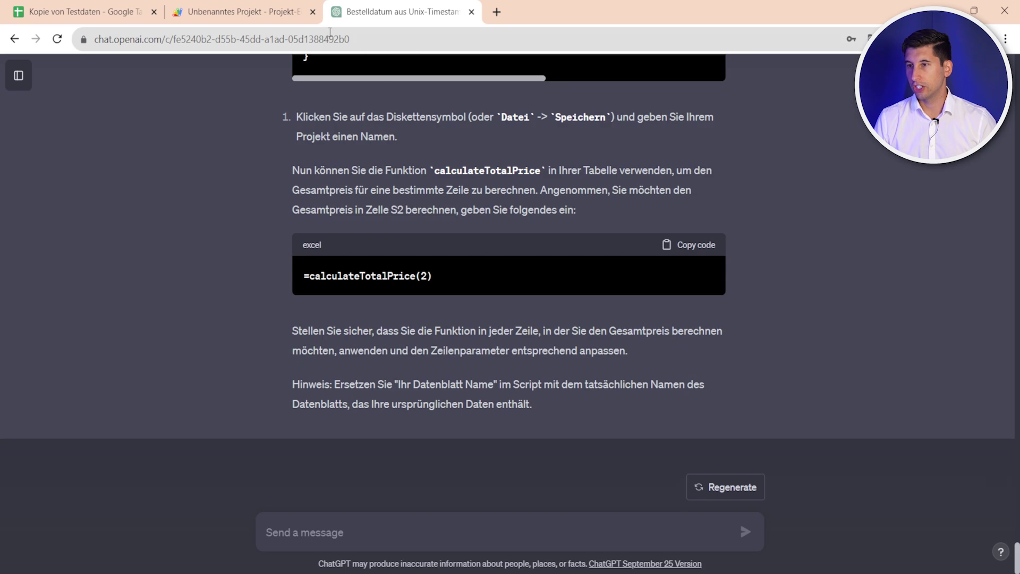
{"action": "left_click", "coordinate": [240, 7]}
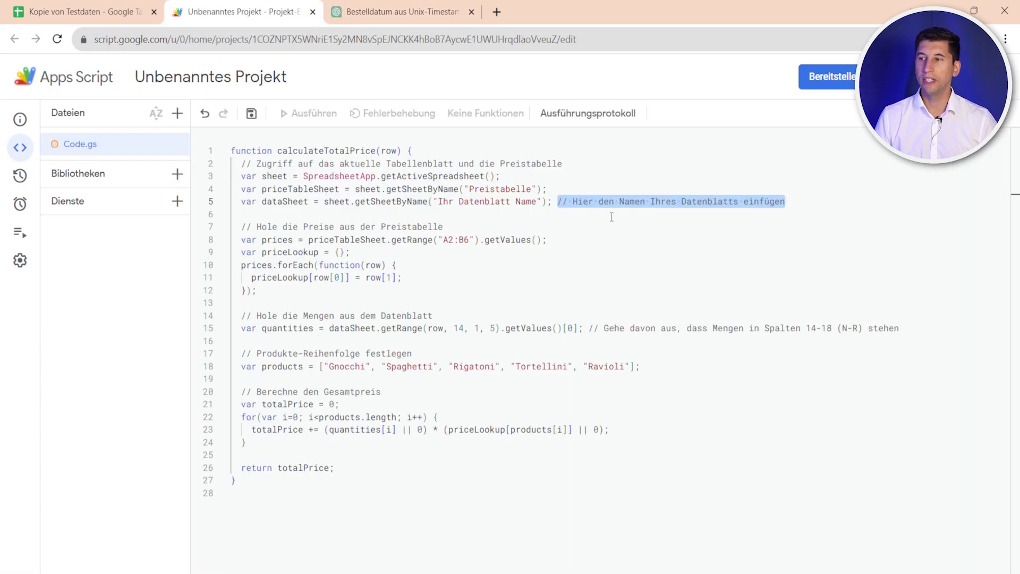
Replace the placeholder 'Ihr Datenblatt Name' on line 5 with 'Bestellungen'.
{"action": "left_click_drag", "start_coordinate": [436, 202], "coordinate": [537, 189]}
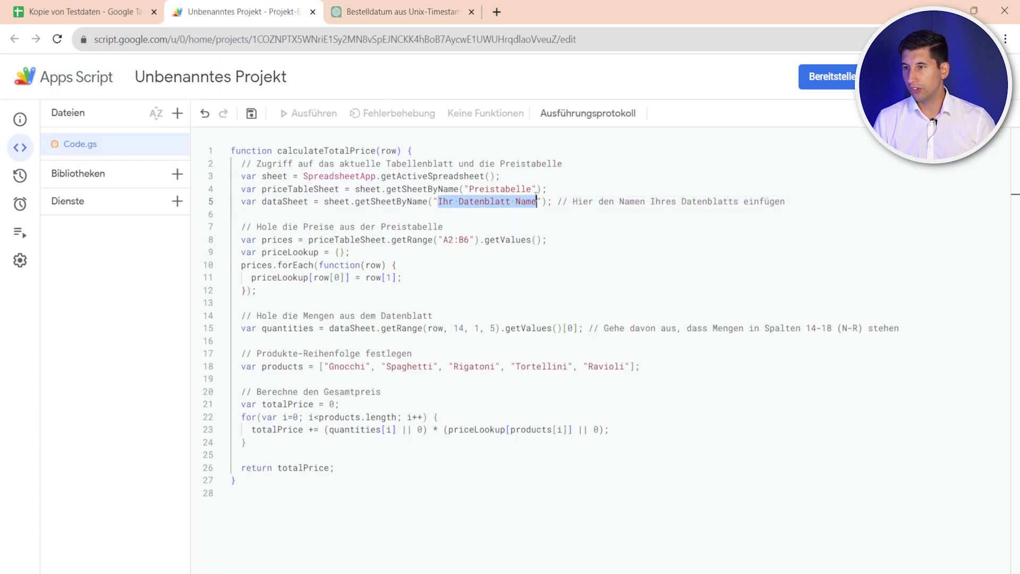
{"action": "left_click", "coordinate": [103, 7]}
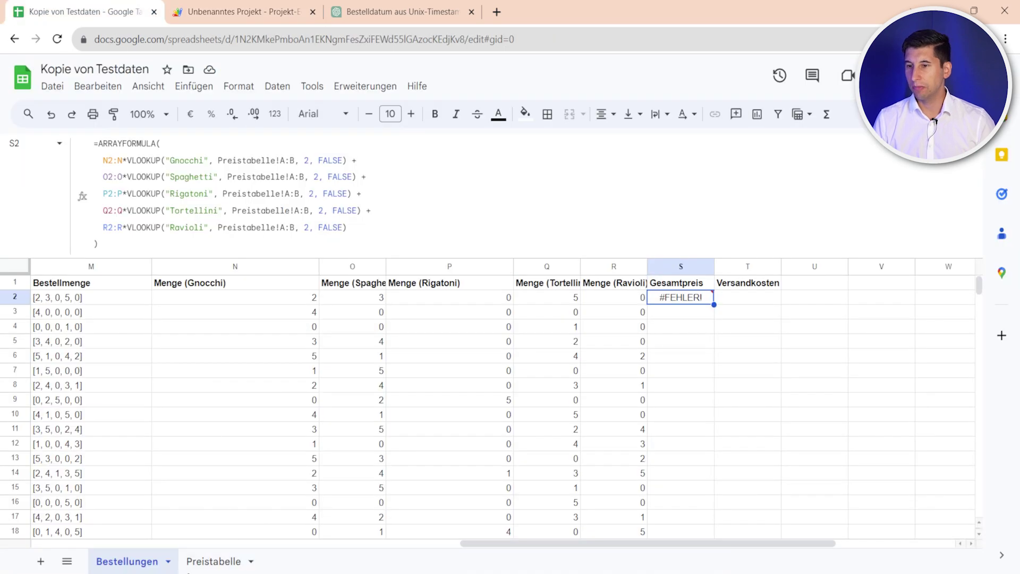
{"action": "double_click", "coordinate": [127, 563]}
{"action": "key", "text": "ctrl+c"}
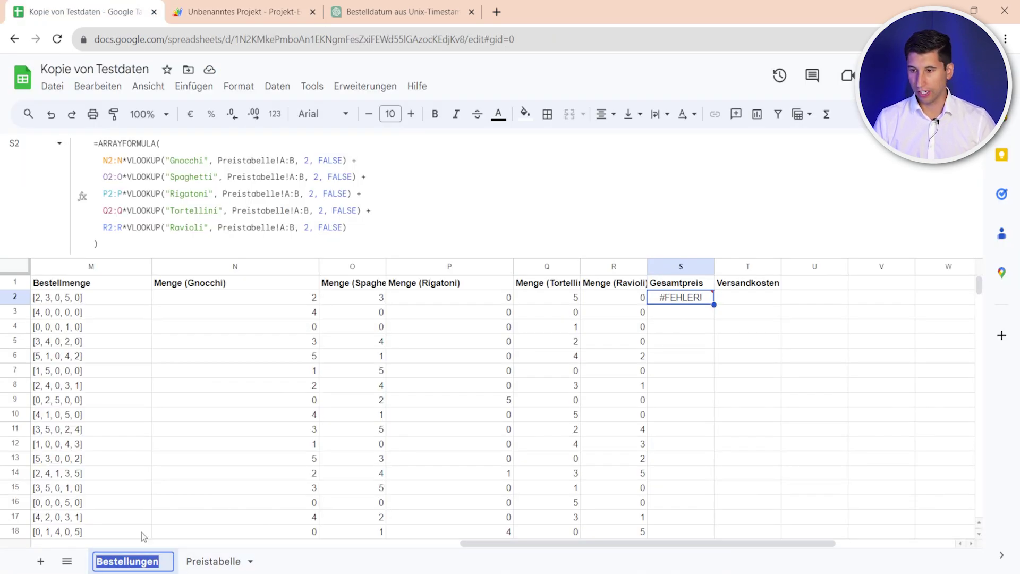
{"action": "left_click", "coordinate": [203, 7]}
{"action": "left_click", "coordinate": [377, 8]}
{"action": "left_click", "coordinate": [202, 7]}
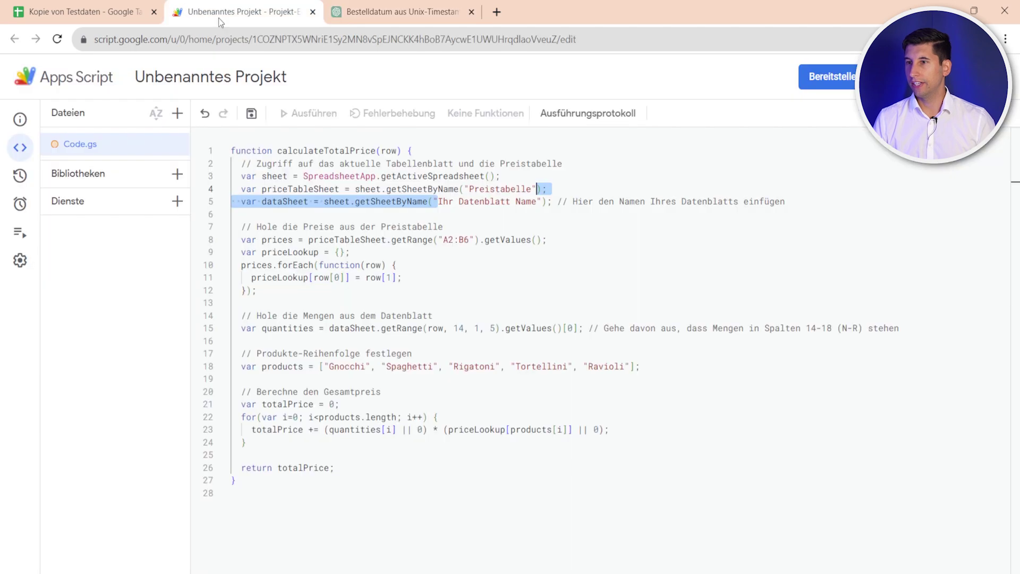
{"action": "left_click", "coordinate": [545, 181]}
{"action": "double_click", "coordinate": [516, 189]}
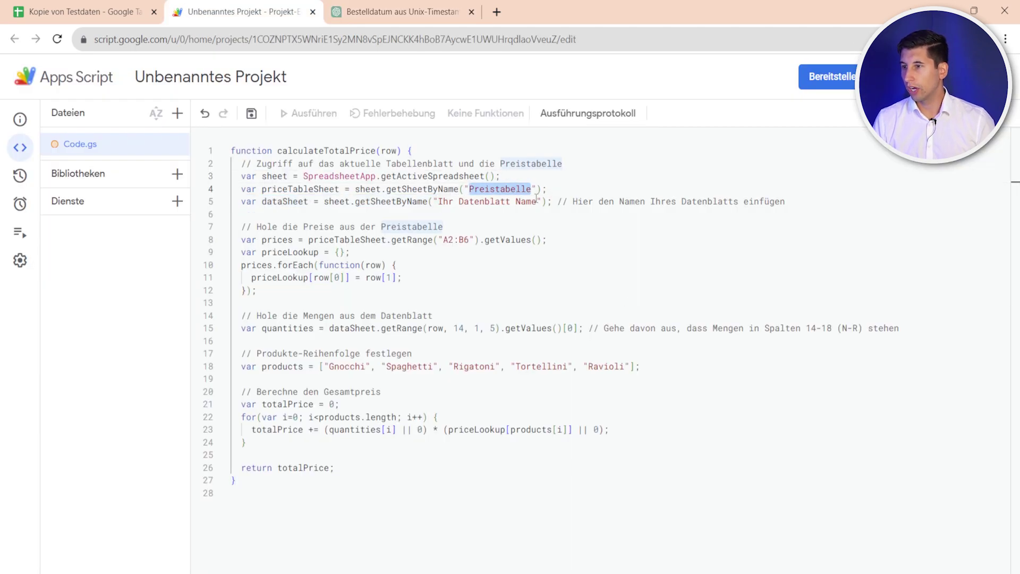
{"action": "left_click_drag", "start_coordinate": [536, 201], "coordinate": [437, 201]}
{"action": "key", "text": "ctrl+v"}
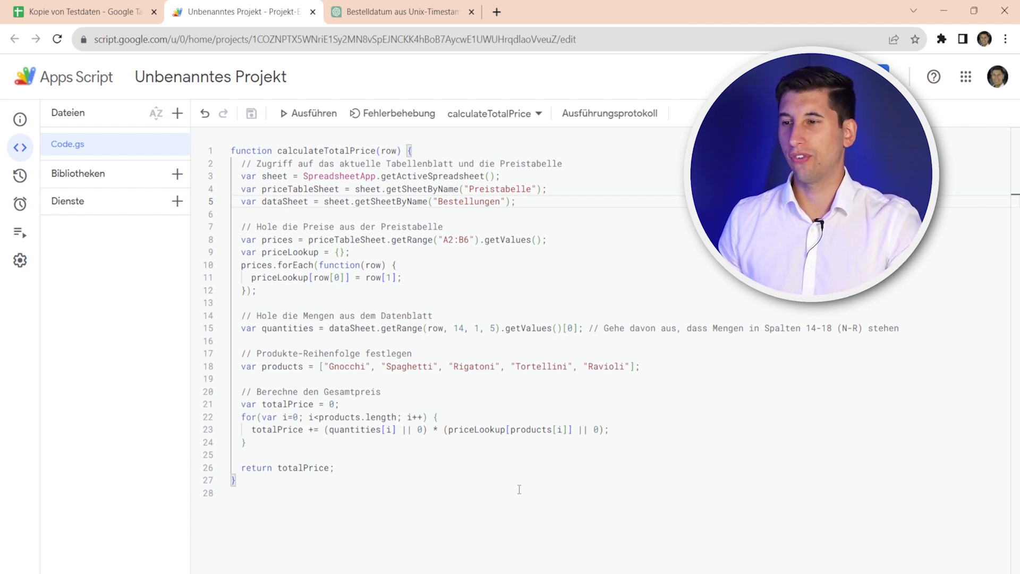
{"action": "key", "text": "ctrl+a"}
{"action": "left_click", "coordinate": [388, 342]}
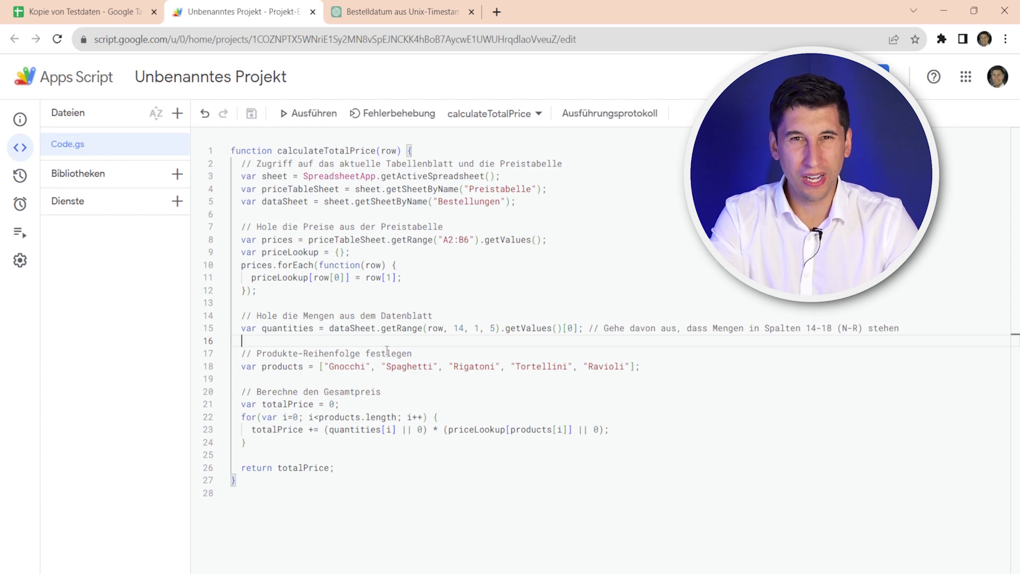
Replace S2's ARRAYFORMULA with =calculateTotalPrice(2), giving 47,4, and copy it down to row 23.
{"action": "double_click", "coordinate": [328, 150]}
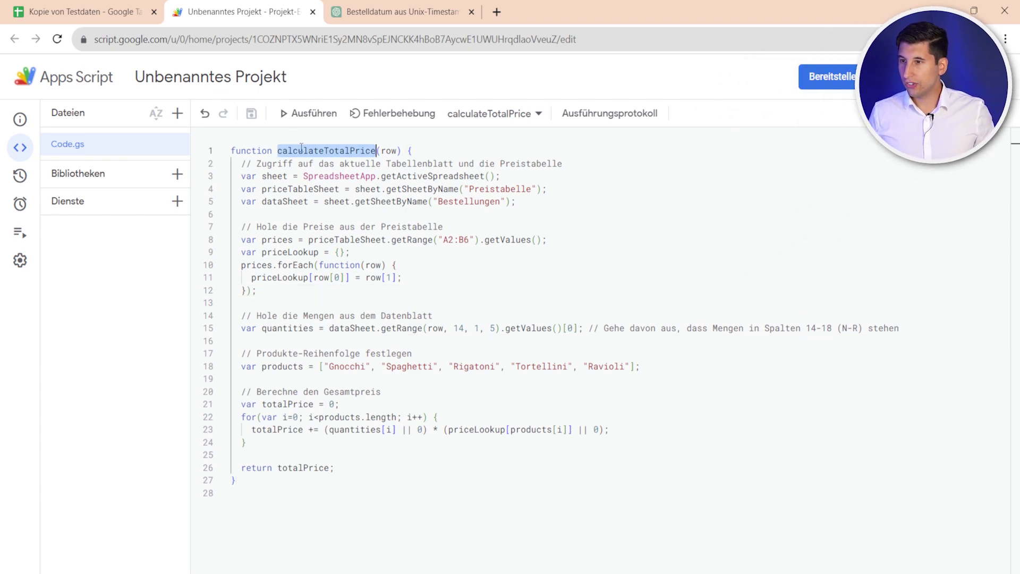
{"action": "left_click", "coordinate": [85, 11]}
{"action": "left_click", "coordinate": [476, 212]}
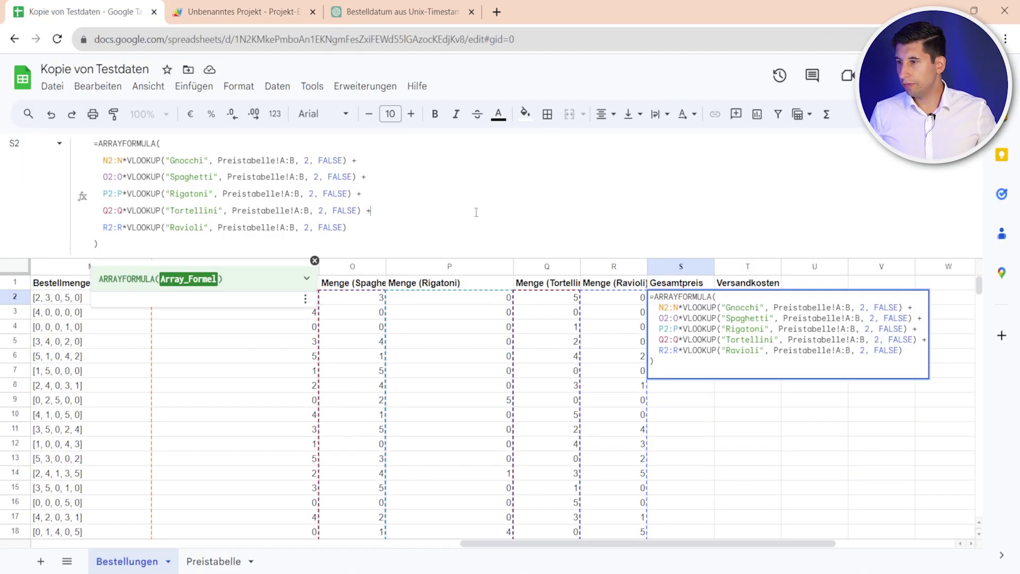
{"action": "key", "text": "ctrl+a"}
{"action": "type", "text": "="}
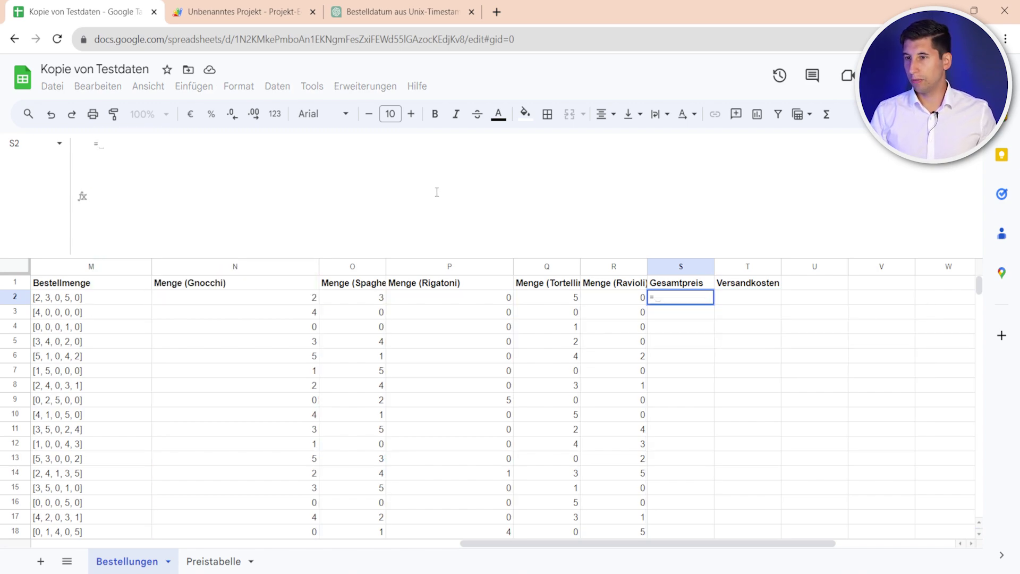
{"action": "type", "text": "calculateTotalPrice"}
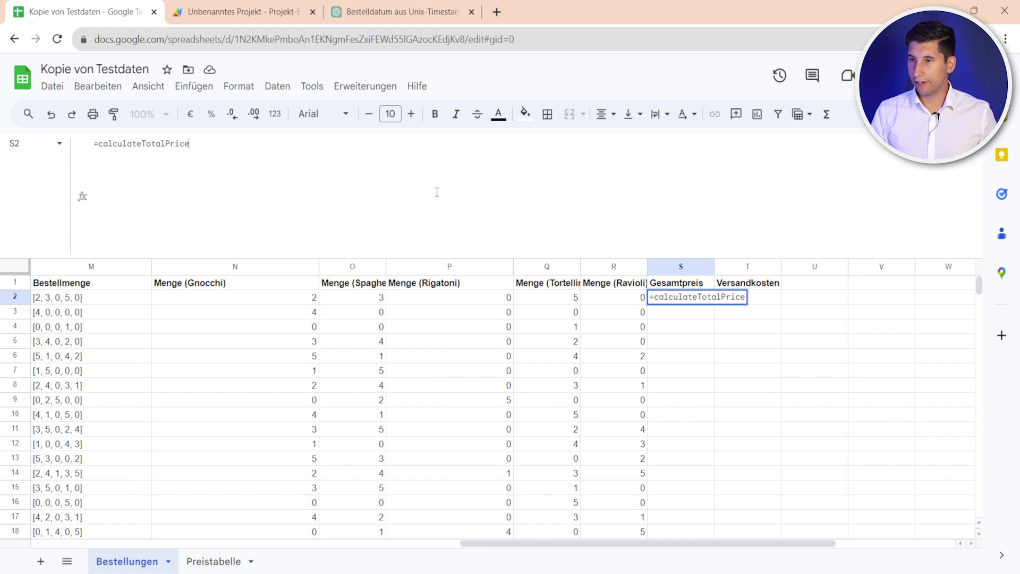
{"action": "type", "text": "("}
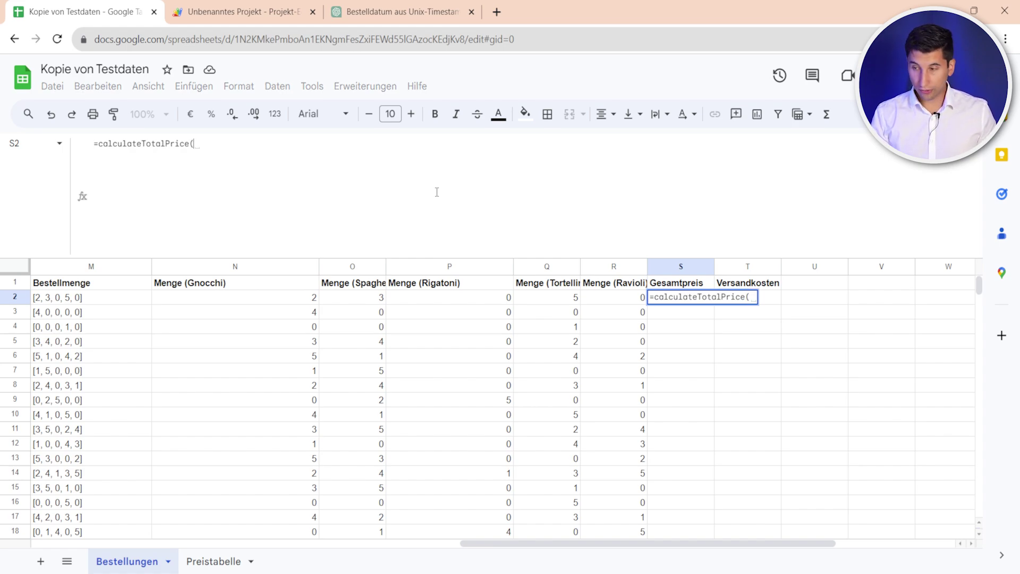
{"action": "type", "text": "2"}
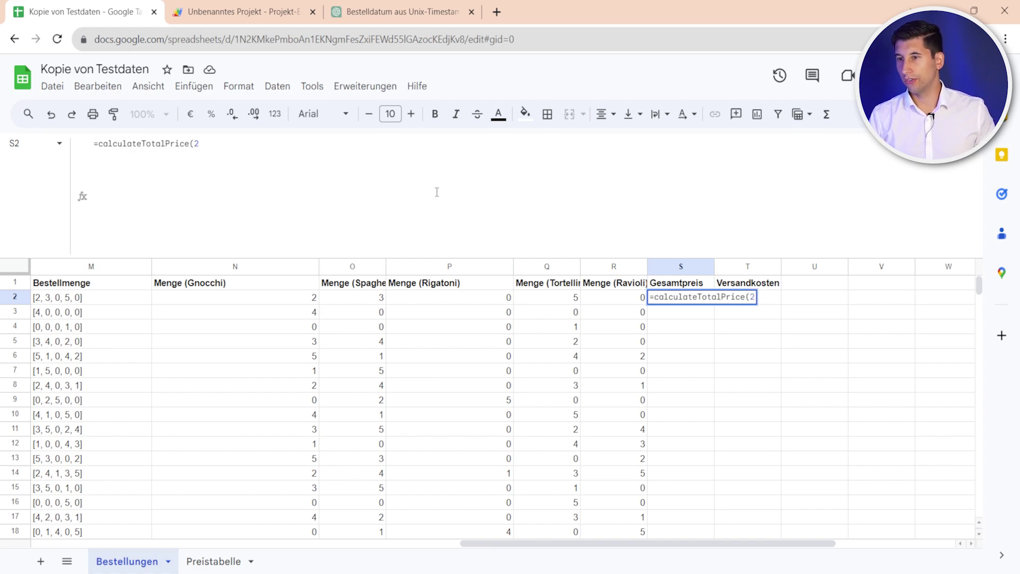
{"action": "type", "text": ")"}
{"action": "key", "text": "Return"}
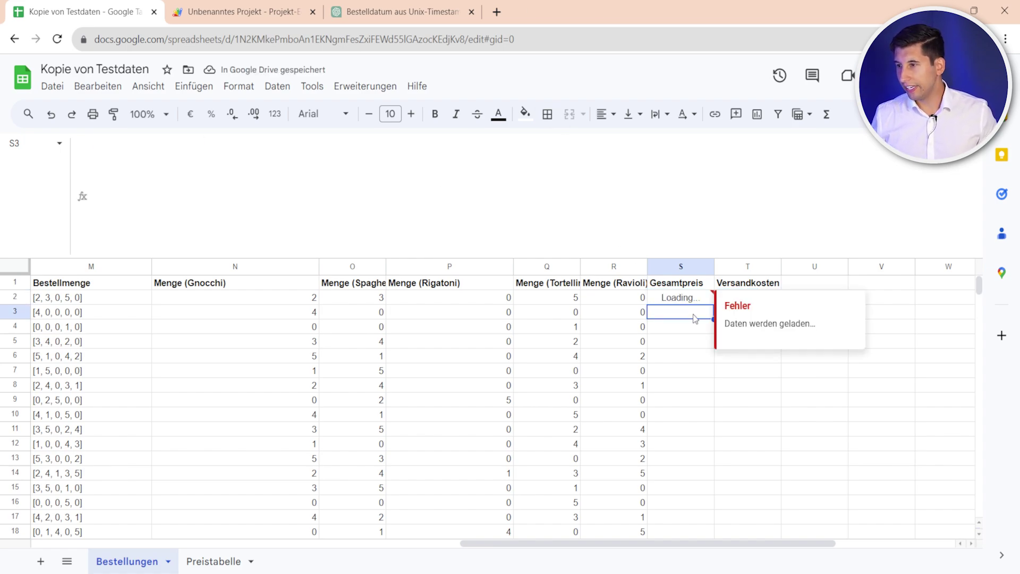
{"action": "left_click", "coordinate": [696, 194]}
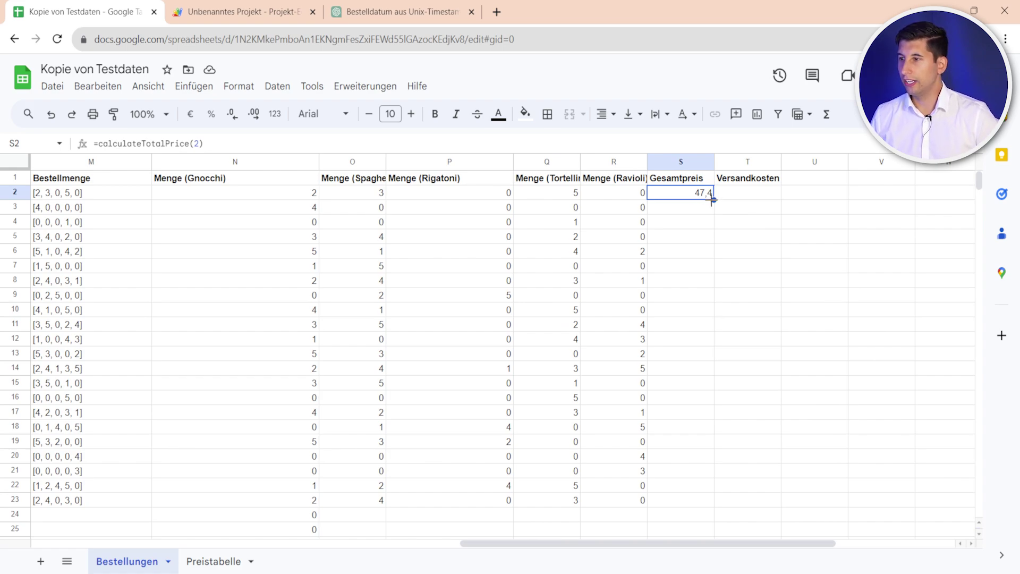
{"action": "mouse_move", "coordinate": [710, 200]}
{"action": "left_mouse_down"}
{"action": "mouse_move", "coordinate": [716, 504]}
{"action": "mouse_move", "coordinate": [713, 376]}
{"action": "left_mouse_up"}
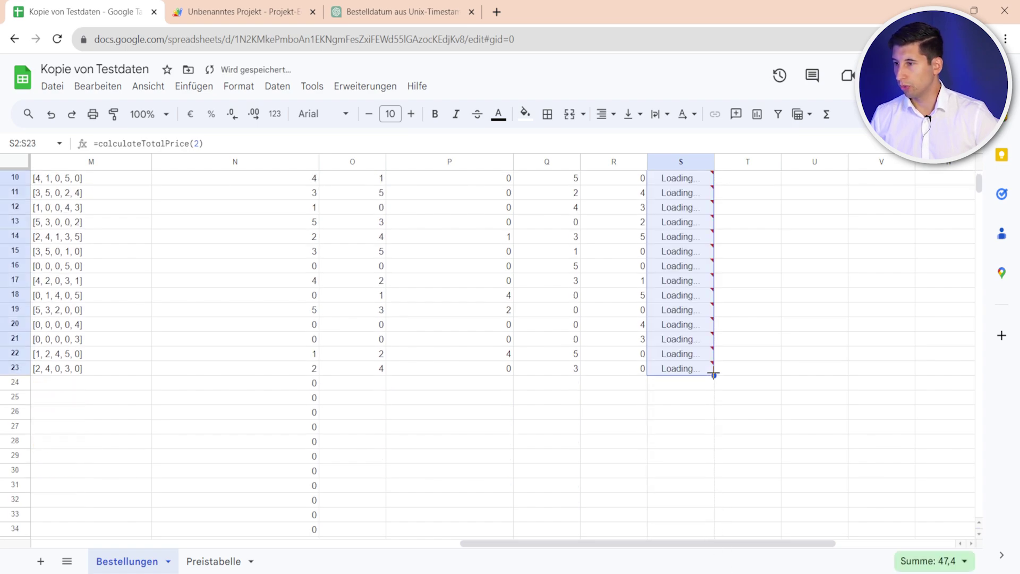
{"action": "scroll", "coordinate": [712, 467], "scroll_direction": "up", "scroll_amount": 3}
{"action": "scroll", "coordinate": [900, 322], "scroll_direction": "up", "scroll_amount": 1}
Set the row arguments in S3 through S5 to 3, 4 and 5, then accept the autofill for the remaining rows.
{"action": "left_click", "coordinate": [680, 206]}
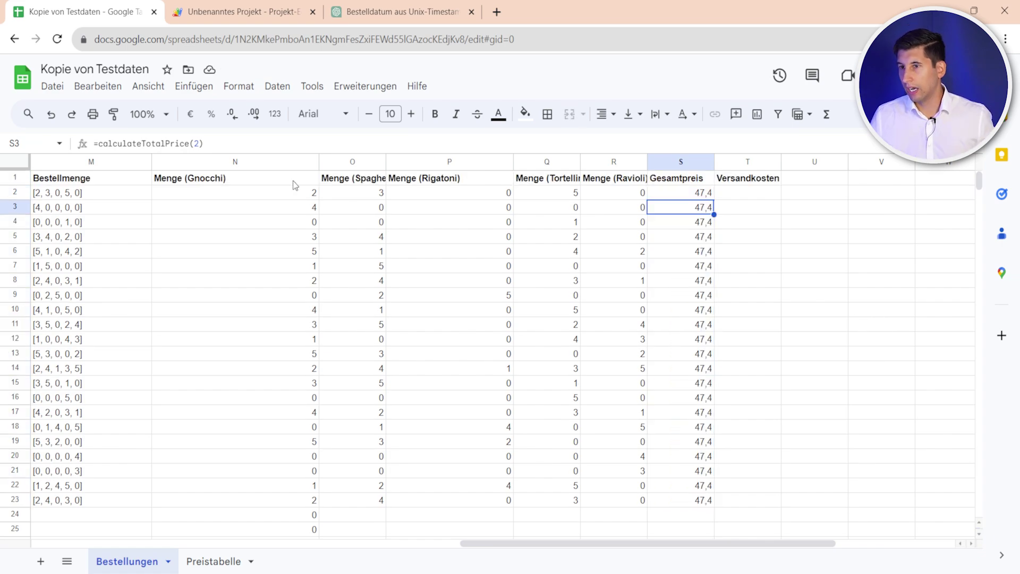
{"action": "key", "text": "Return"}
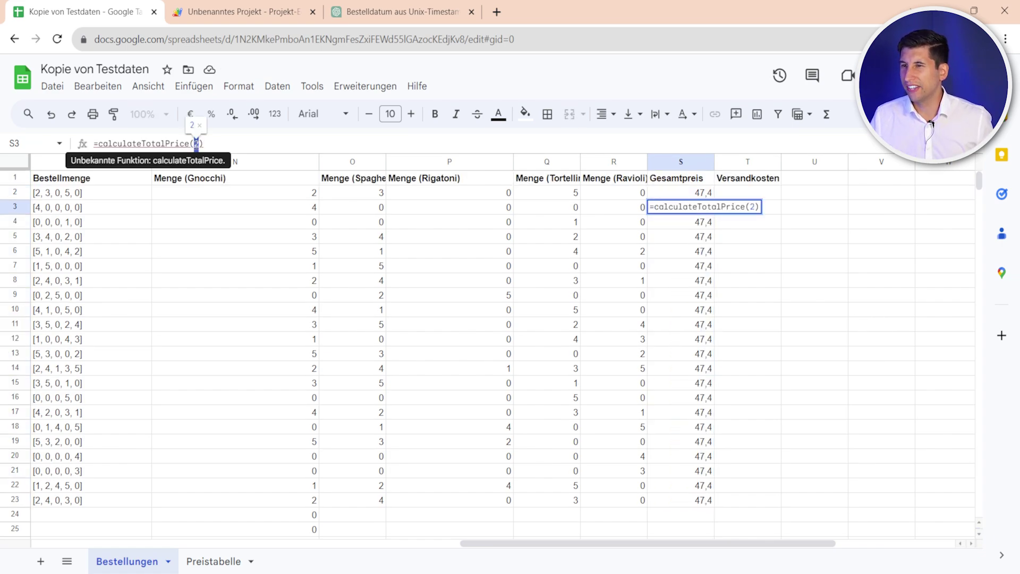
{"action": "type", "text": "3"}
{"action": "key", "text": "ctrl+a"}
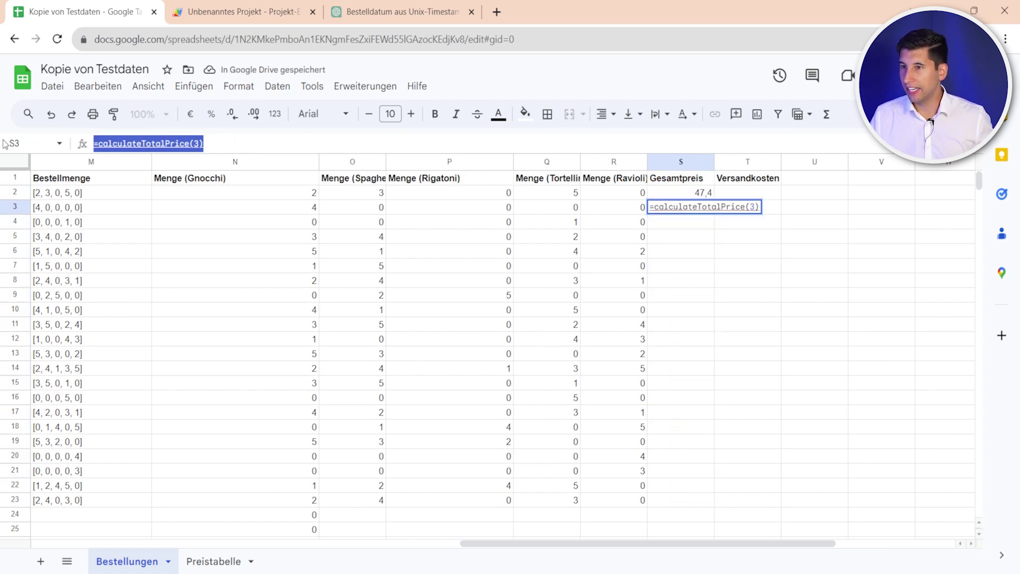
{"action": "key", "text": "ctrl+c"}
{"action": "key", "text": "ctrl+d"}
{"action": "key", "text": "Escape"}
{"action": "key", "text": "Return"}
{"action": "key", "text": "ctrl+v"}
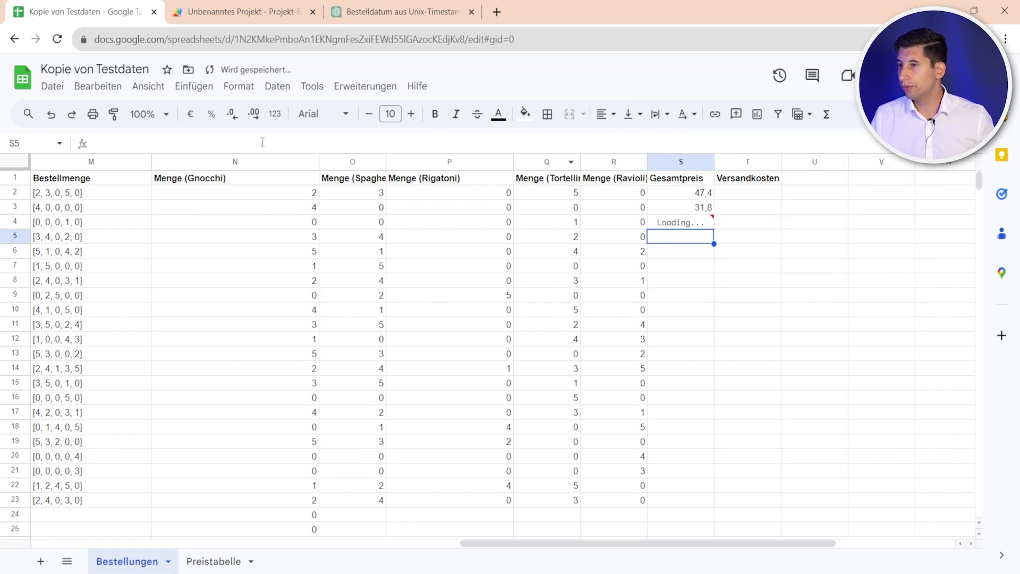
{"action": "type", "text": "=calculateTotalPrice("}
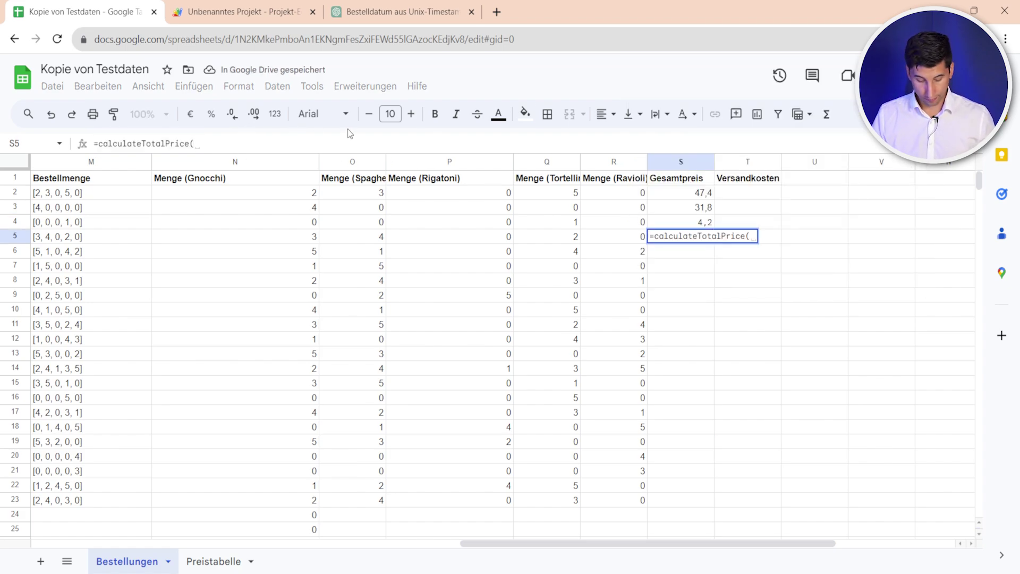
{"action": "type", "text": "5)"}
{"action": "key", "text": "Return"}
{"action": "key", "text": "ctrl+Return"}
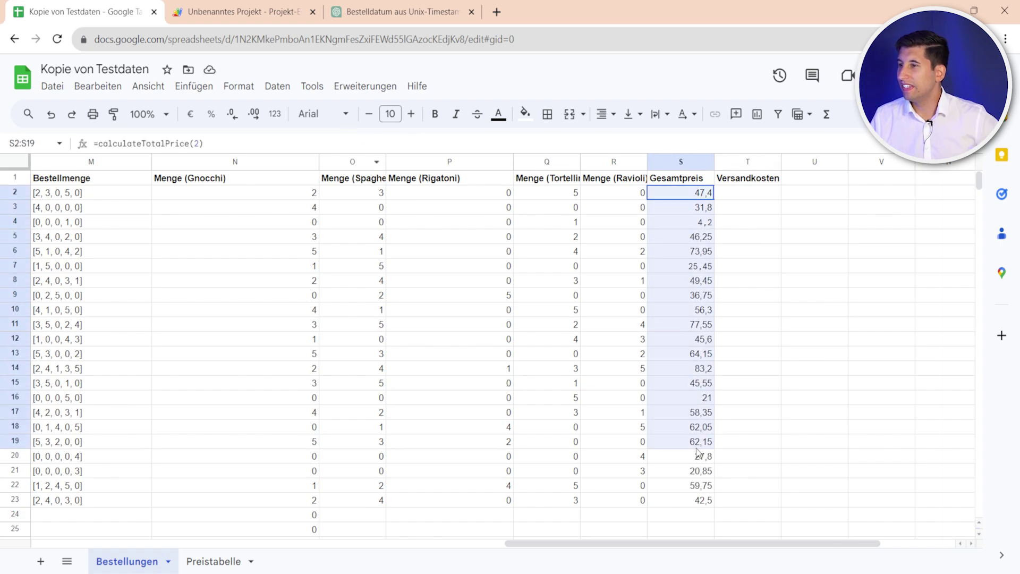
Review the computed Gesamtpreis totals down to 42,5 and the formula in S2.
{"action": "left_click_drag", "start_coordinate": [680, 193], "coordinate": [732, 499]}
{"action": "left_click", "coordinate": [730, 485]}
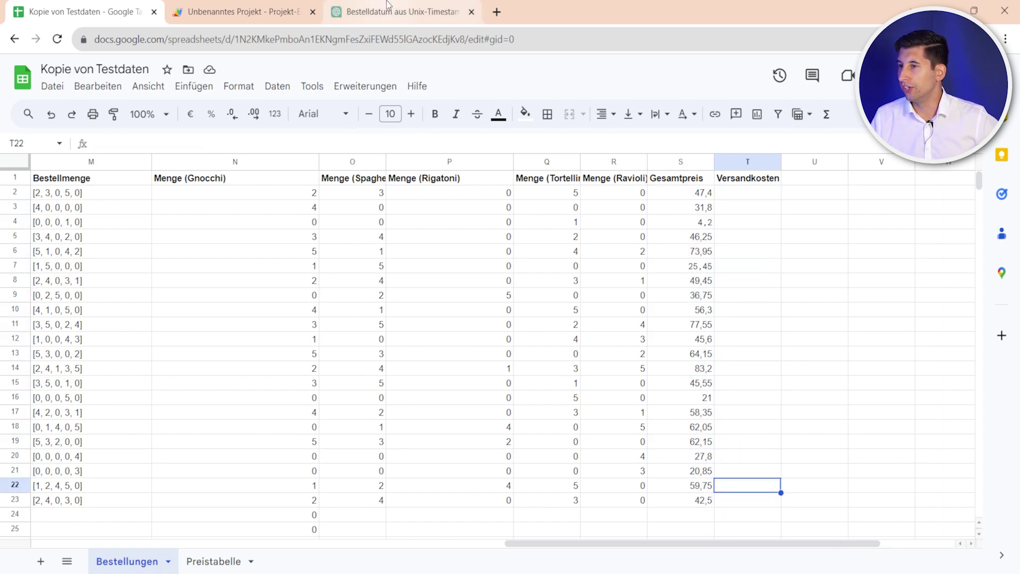
{"action": "left_click", "coordinate": [706, 194]}
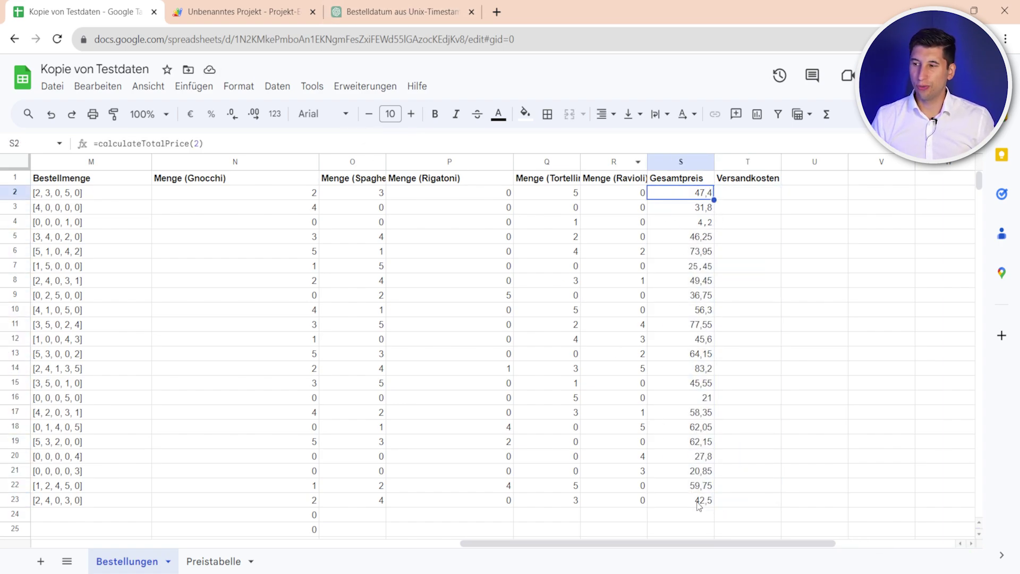
Add the 5€ default to the shipping prompt, send it, and copy the returned =IF(S2 > 30; 0; 5).
{"action": "left_click", "coordinate": [756, 197]}
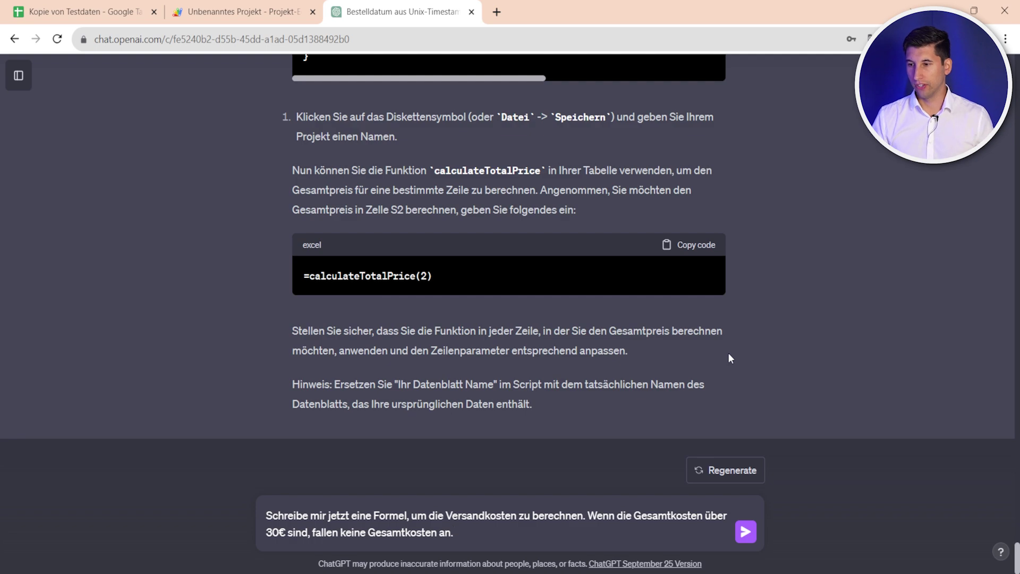
{"action": "type", "text": "Ansonsten liegt der Versand bei 5€."}
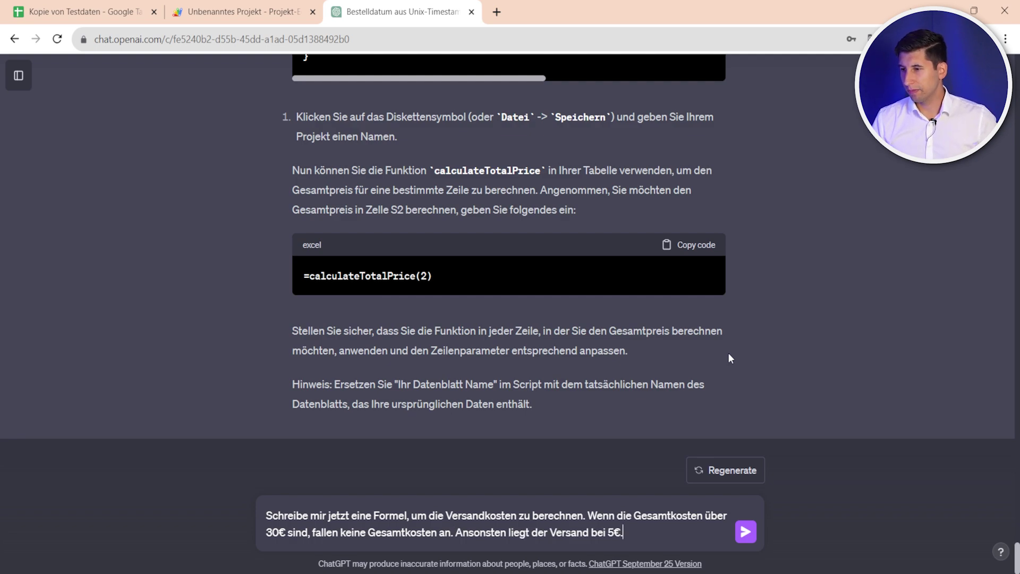
{"action": "key", "text": "Return"}
{"action": "left_click", "coordinate": [697, 264]}
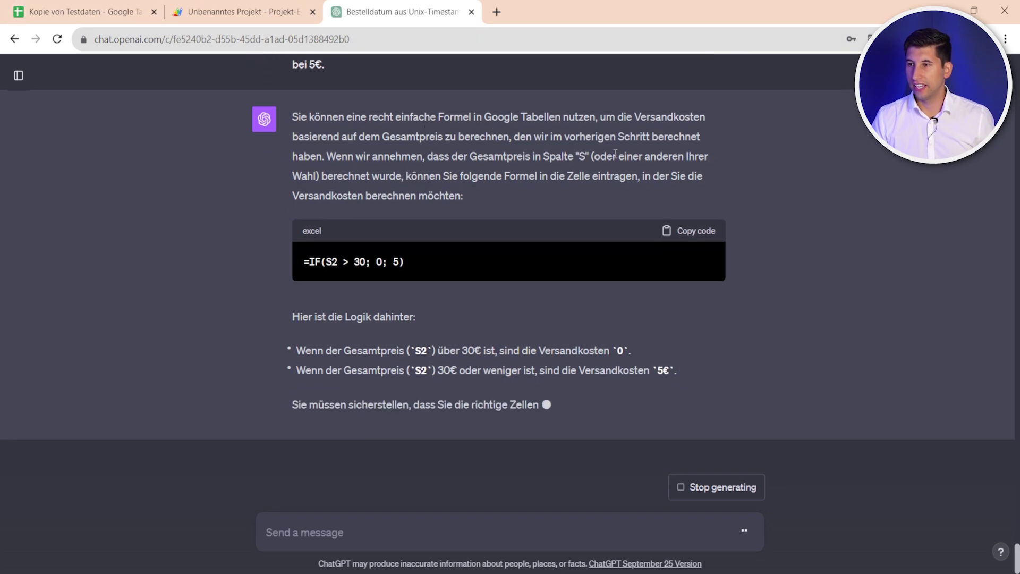
Paste the IF shipping formula into T2 and fill it down to T23.
{"action": "left_click", "coordinate": [85, 11]}
{"action": "key", "text": "ctrl+v"}
{"action": "left_click_drag", "start_coordinate": [780, 199], "coordinate": [767, 502]}
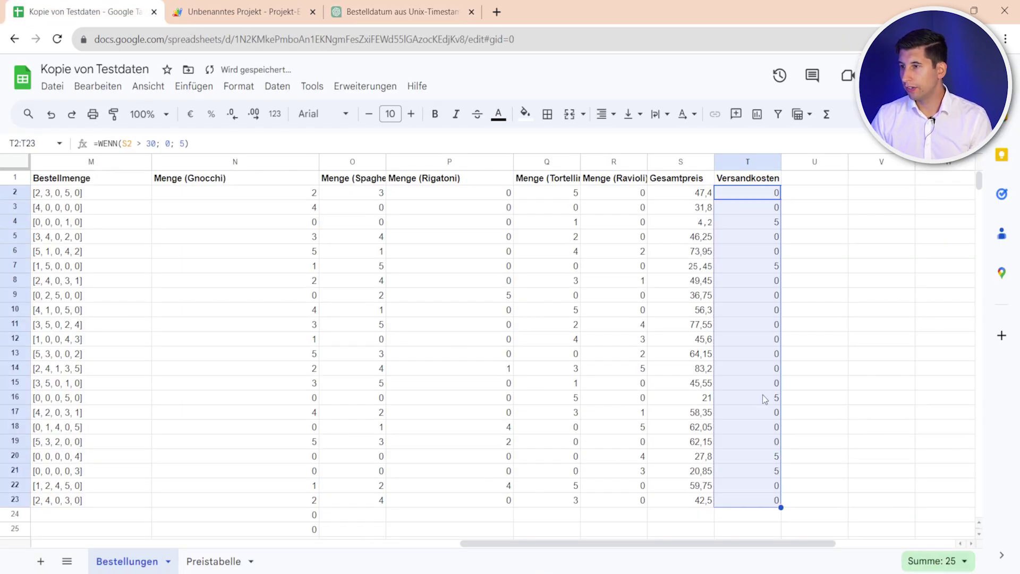
Spot-check the shipping costs in T4, T7 and row 21, and move row 21's formula into T20.
{"action": "left_click", "coordinate": [764, 223]}
{"action": "left_click", "coordinate": [765, 268]}
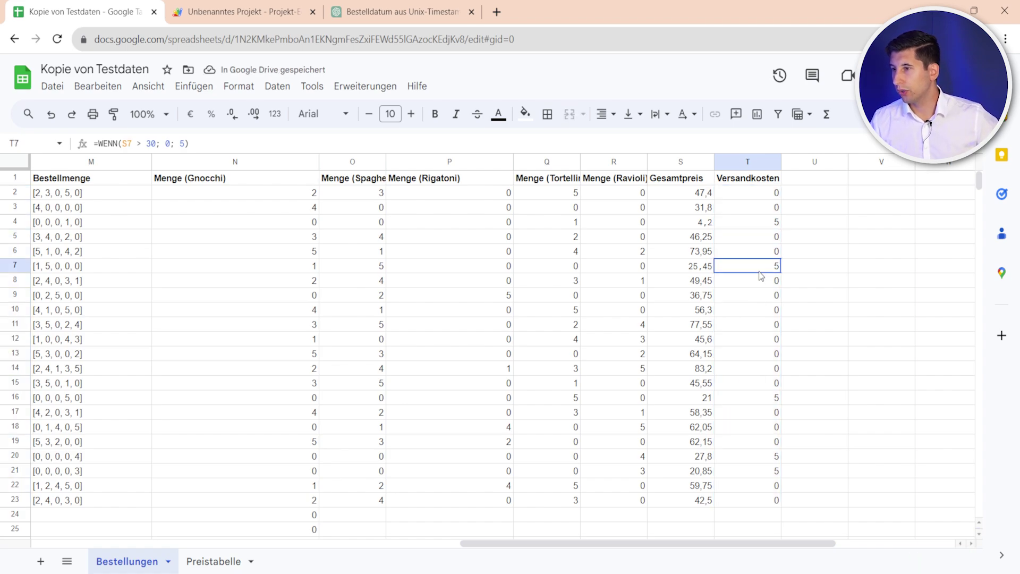
{"action": "left_click", "coordinate": [774, 400]}
{"action": "left_click", "coordinate": [769, 469]}
{"action": "left_click_drag", "start_coordinate": [769, 469], "coordinate": [769, 455]}
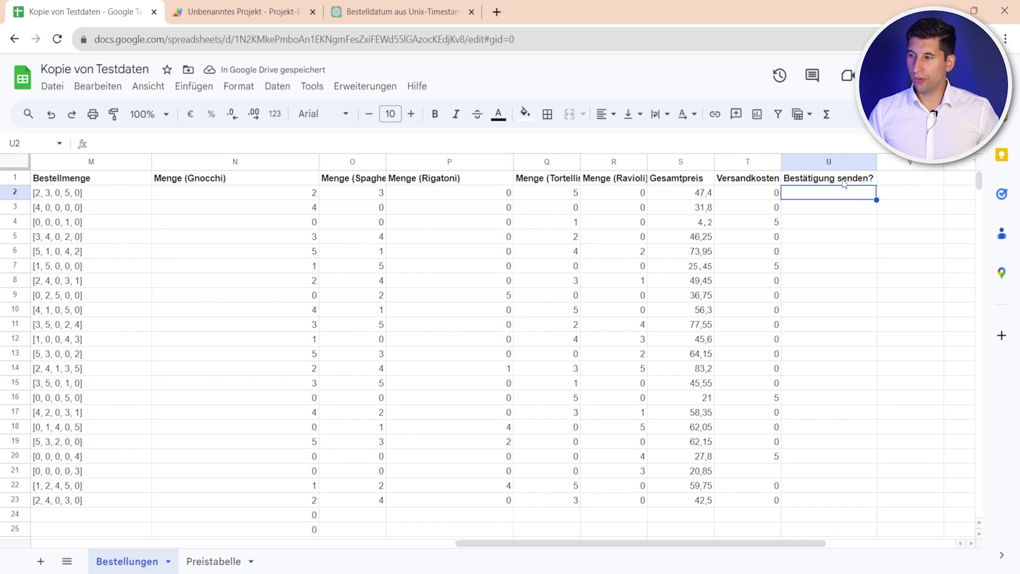
Enter Ja in U24 under the Bestätigung senden? column.
{"action": "left_click", "coordinate": [843, 182]}
{"action": "left_click", "coordinate": [820, 512]}
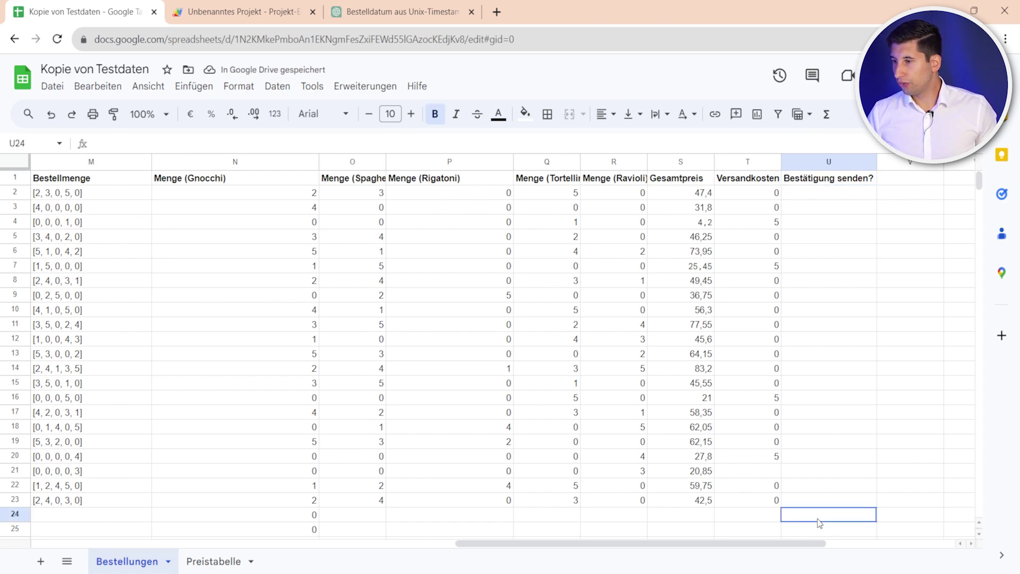
{"action": "type", "text": "Ja"}
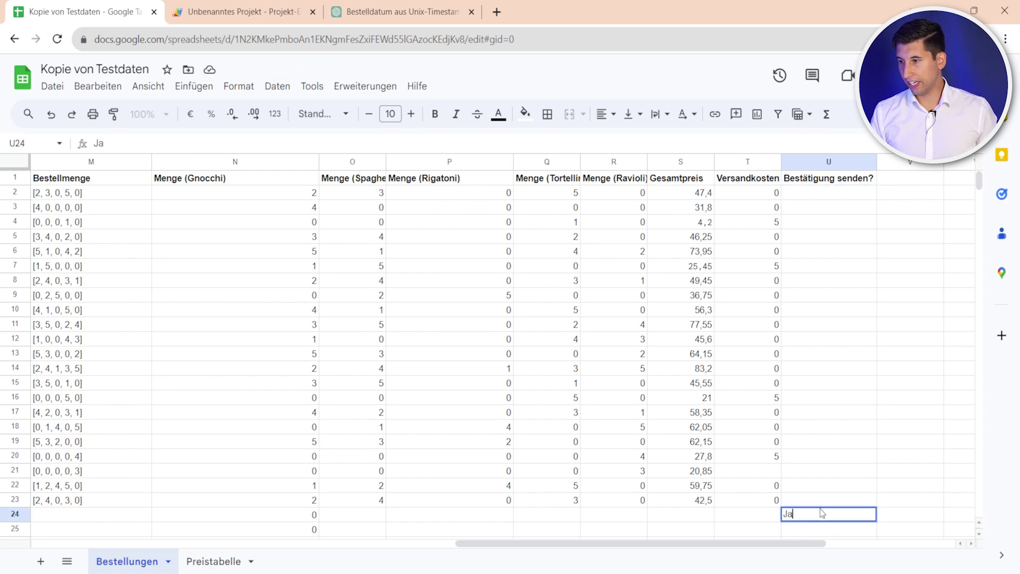
{"action": "key", "text": "Return"}
{"action": "left_click", "coordinate": [811, 511]}
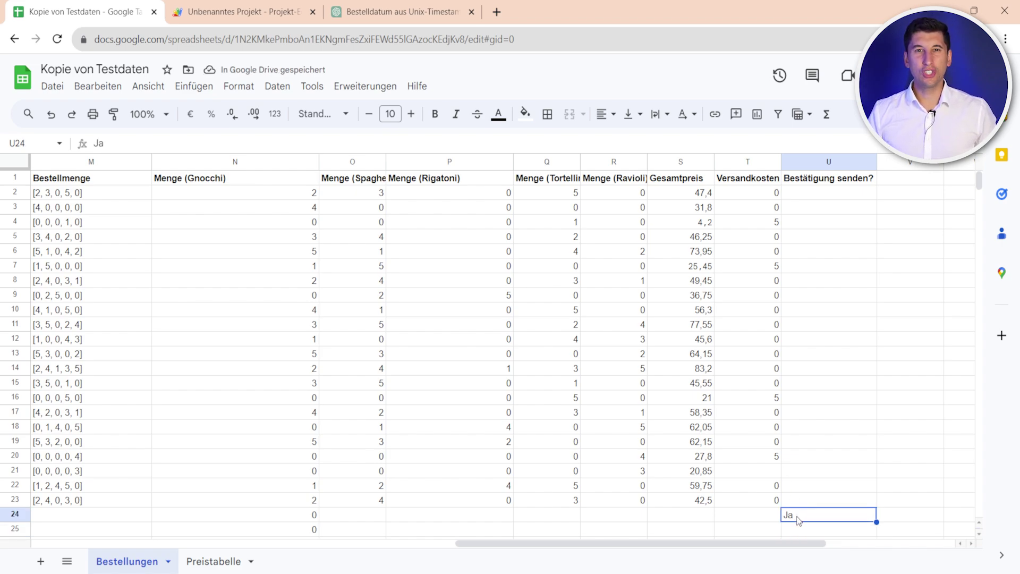
Fill row 24 with the previous order's data as a test order.
{"action": "key", "text": "ctrl+Left"}
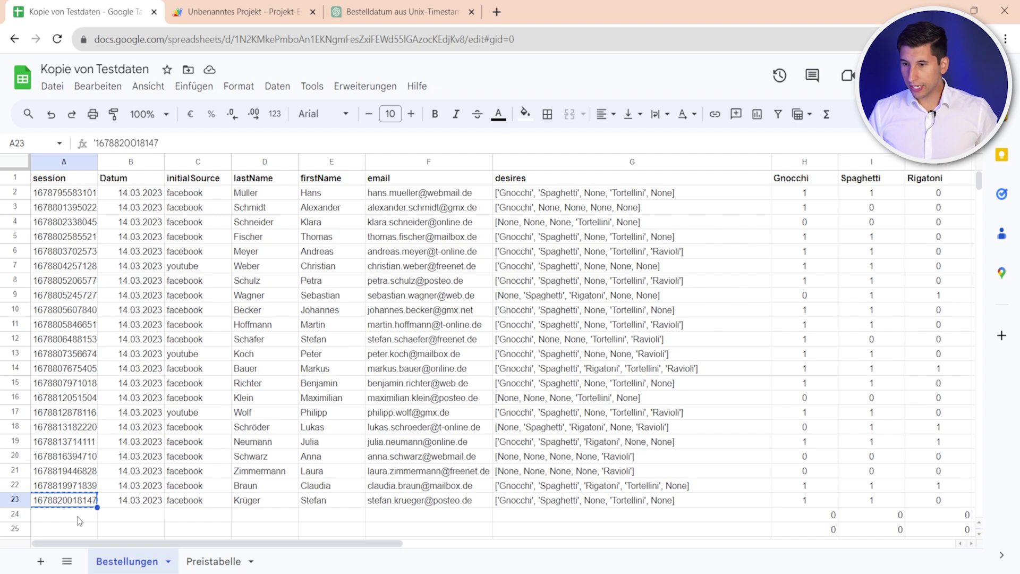
{"action": "key", "text": "ctrl+v"}
{"action": "left_click", "coordinate": [161, 503]}
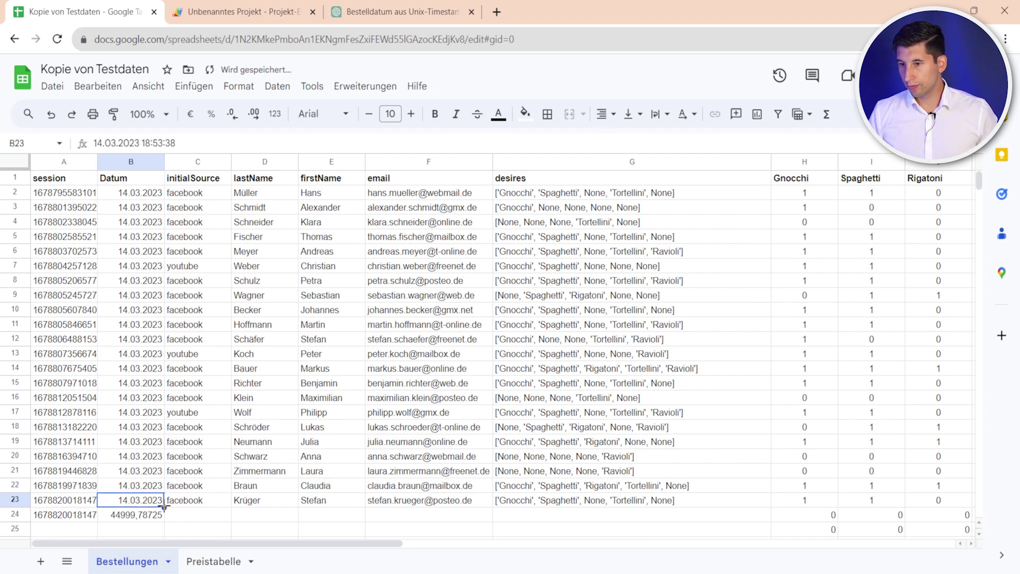
{"action": "key", "text": "ctrl+z"}
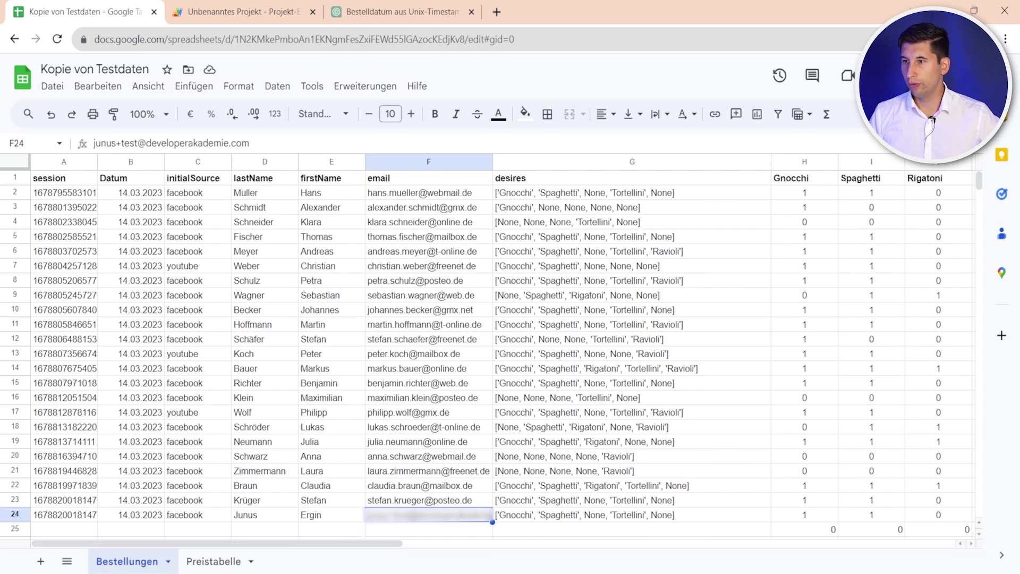
{"action": "key", "text": "ctrl+3"}
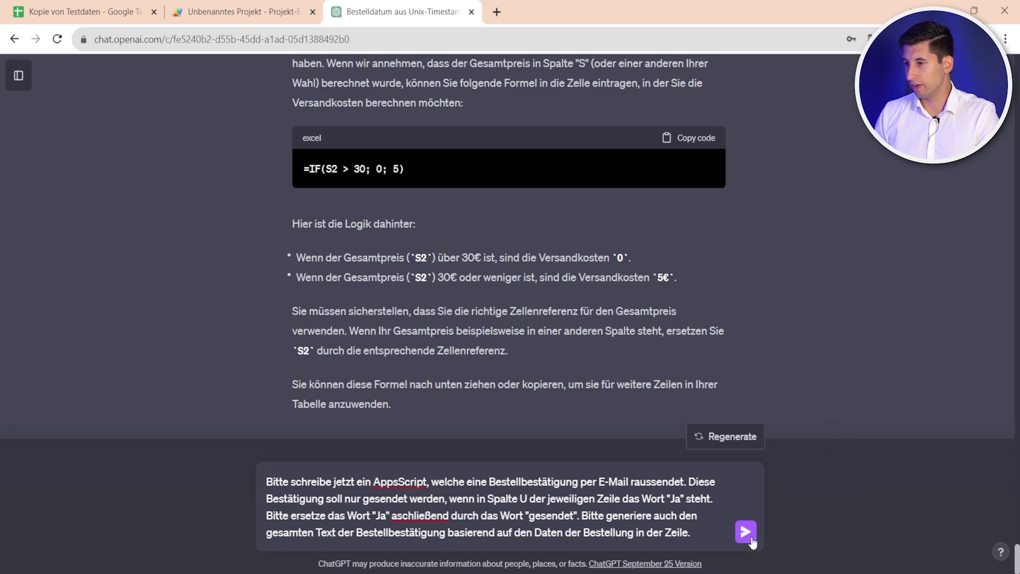
Send the confirmation-email request to ChatGPT and copy the generated script.
{"action": "left_click", "coordinate": [746, 534]}
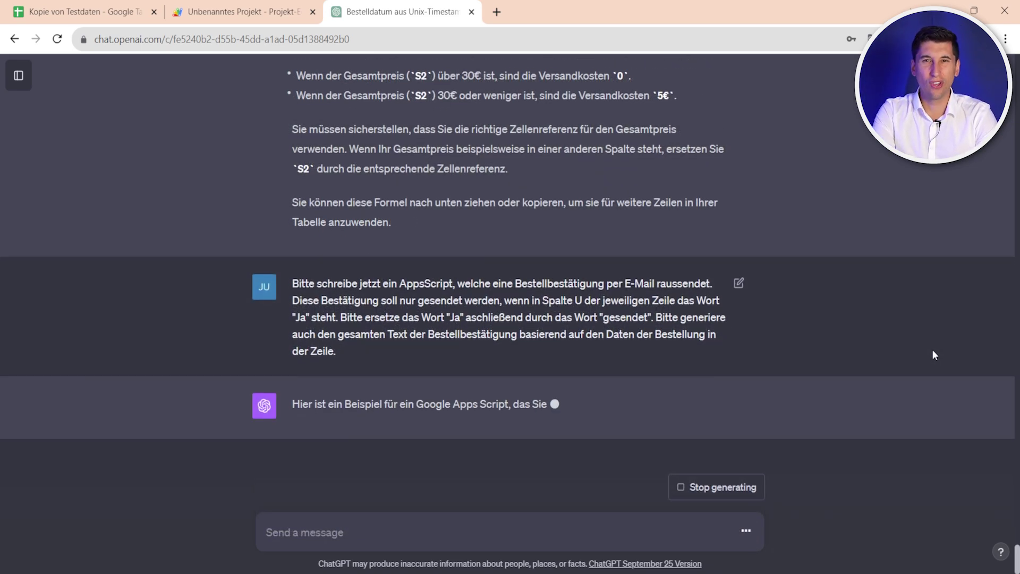
{"action": "scroll", "coordinate": [542, 416], "scroll_direction": "up", "scroll_amount": 5}
{"action": "scroll", "coordinate": [541, 416], "scroll_direction": "up", "scroll_amount": 1}
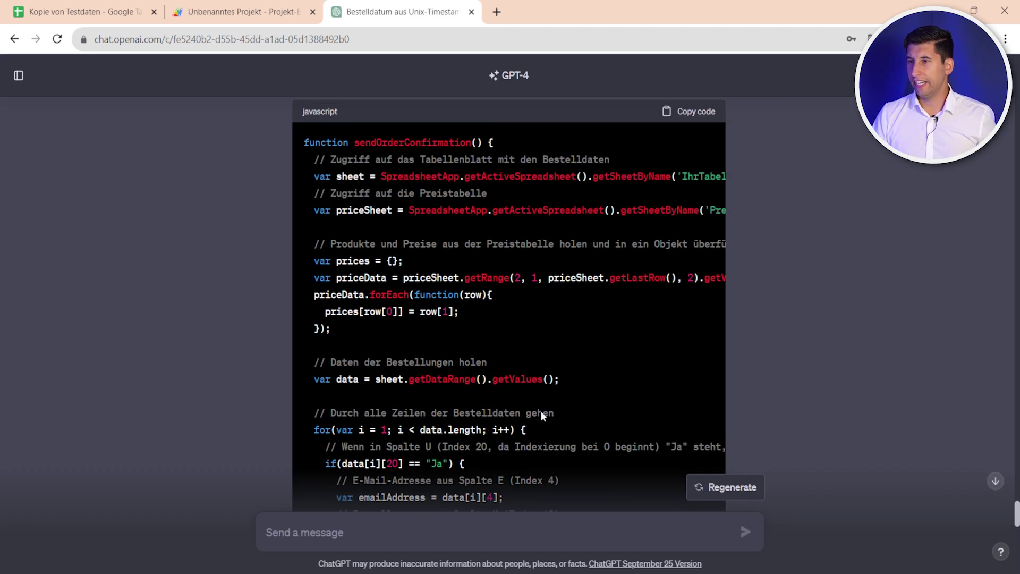
{"action": "scroll", "coordinate": [542, 416], "scroll_direction": "up", "scroll_amount": 3}
{"action": "left_click", "coordinate": [709, 295]}
Paste the sendOrderConfirmation code into Code.gs below calculateTotalPrice.
{"action": "left_click", "coordinate": [242, 12]}
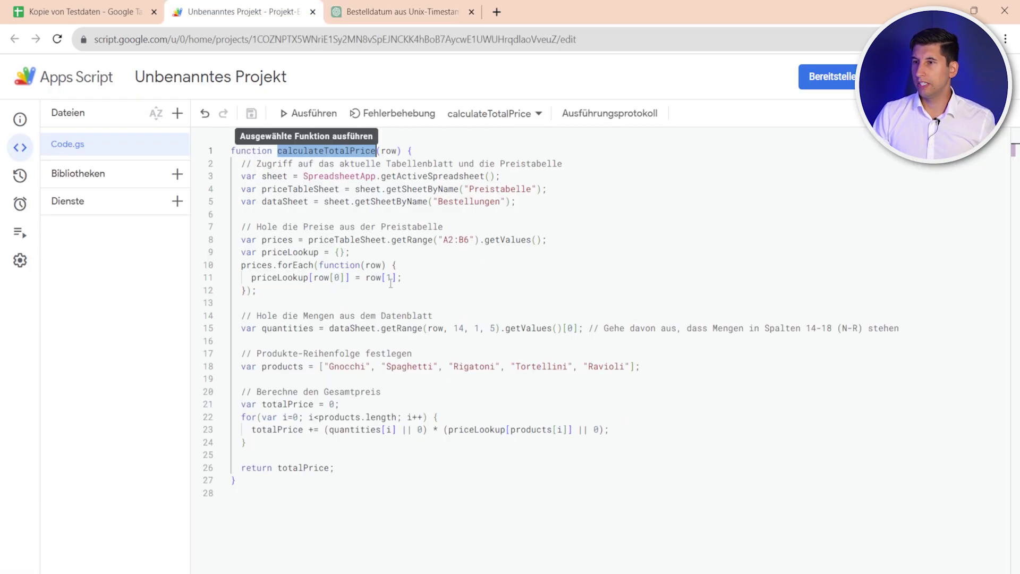
{"action": "key", "text": "Return"}
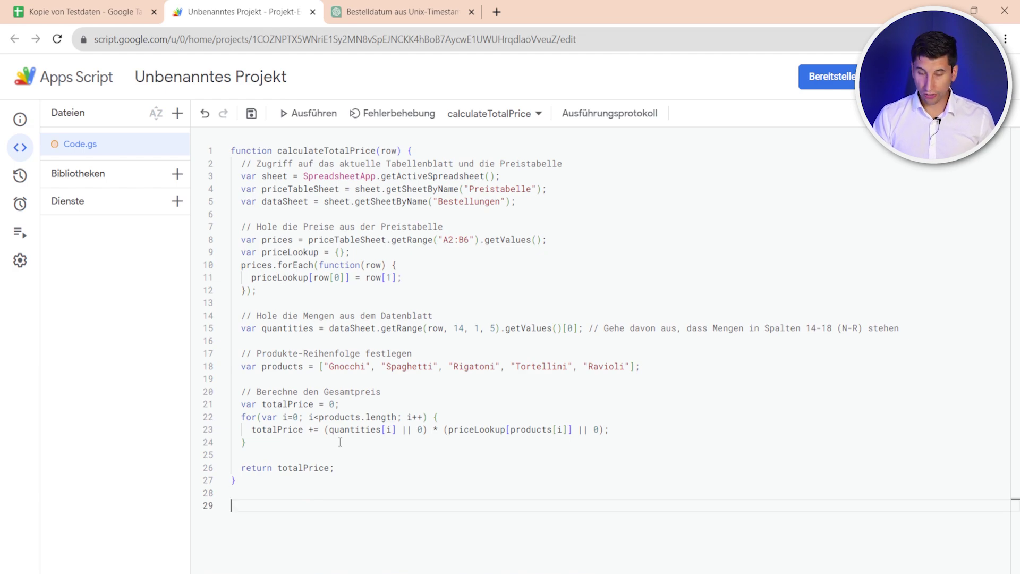
{"action": "key", "text": "ctrl+v"}
{"action": "scroll", "coordinate": [474, 477], "scroll_direction": "up", "scroll_amount": 2}
{"action": "scroll", "coordinate": [474, 477], "scroll_direction": "up", "scroll_amount": 3}
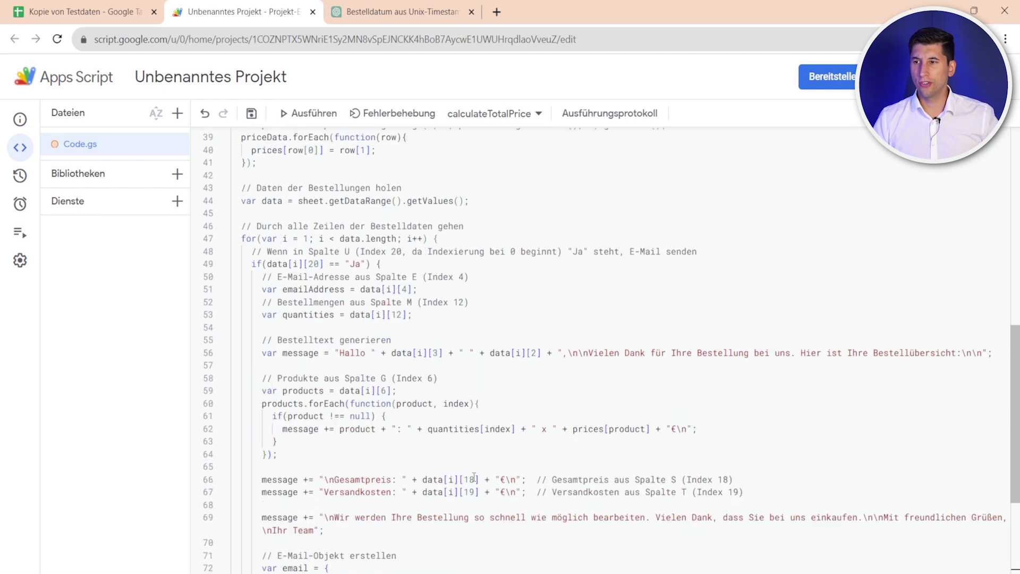
{"action": "scroll", "coordinate": [474, 477], "scroll_direction": "up", "scroll_amount": 2}
{"action": "scroll", "coordinate": [353, 368], "scroll_direction": "up", "scroll_amount": 3}
Replace the placeholder 'IhrTabellenblattName' with 'Bestellungen' copied from line 5, and save the project.
{"action": "left_click_drag", "start_coordinate": [273, 289], "coordinate": [384, 289]}
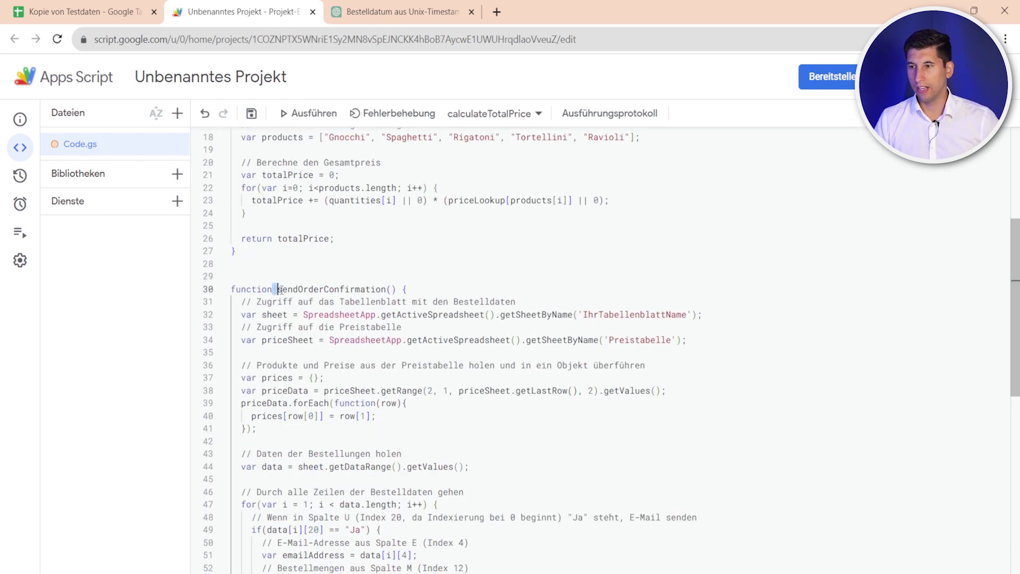
{"action": "left_click", "coordinate": [370, 277]}
{"action": "triple_click", "coordinate": [354, 316]}
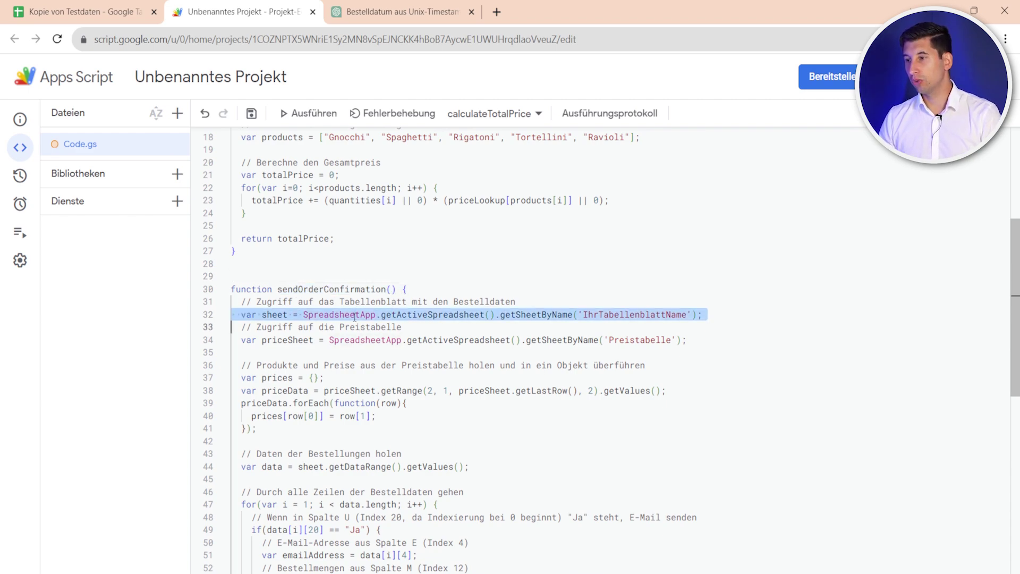
{"action": "left_click", "coordinate": [688, 285]}
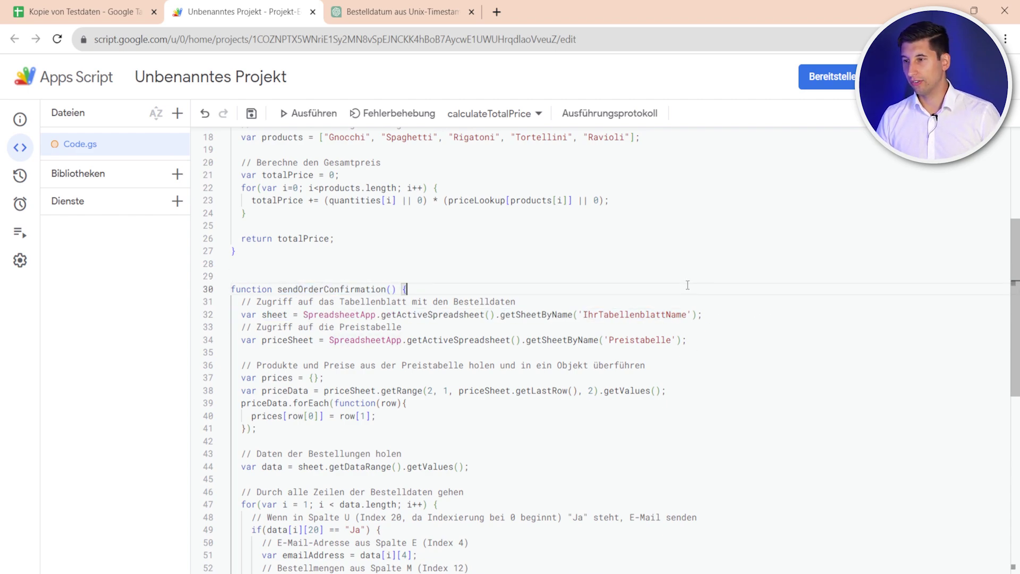
{"action": "triple_click", "coordinate": [626, 319]}
{"action": "scroll", "coordinate": [626, 322], "scroll_direction": "up", "scroll_amount": 2}
{"action": "scroll", "coordinate": [636, 404], "scroll_direction": "up", "scroll_amount": 2}
{"action": "scroll", "coordinate": [480, 176], "scroll_direction": "up", "scroll_amount": 1}
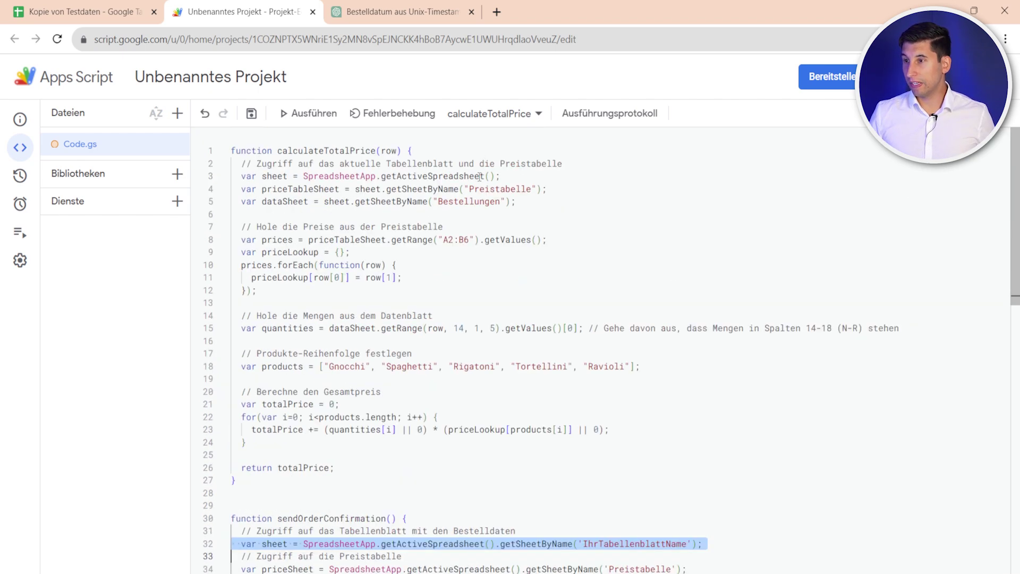
{"action": "double_click", "coordinate": [472, 202]}
{"action": "key", "text": "ctrl+c"}
{"action": "scroll", "coordinate": [614, 345], "scroll_direction": "down", "scroll_amount": 3}
{"action": "double_click", "coordinate": [649, 366]}
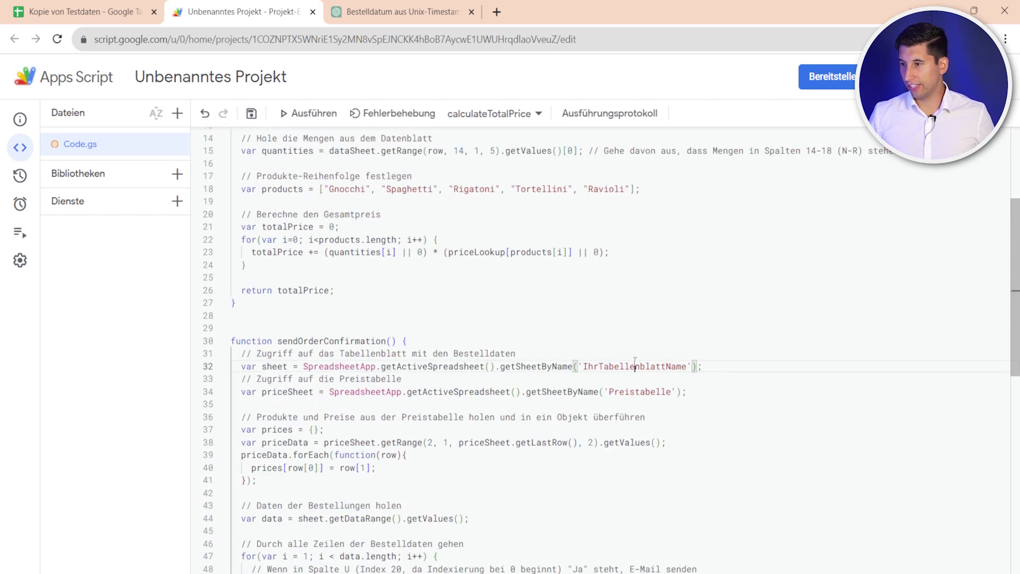
{"action": "key", "text": "ctrl+v"}
{"action": "key", "text": "ctrl+s"}
Review the Preistabelle lookup, the column U Ja comment and the e-mail greeting line.
{"action": "scroll", "coordinate": [584, 357], "scroll_direction": "down", "scroll_amount": 1}
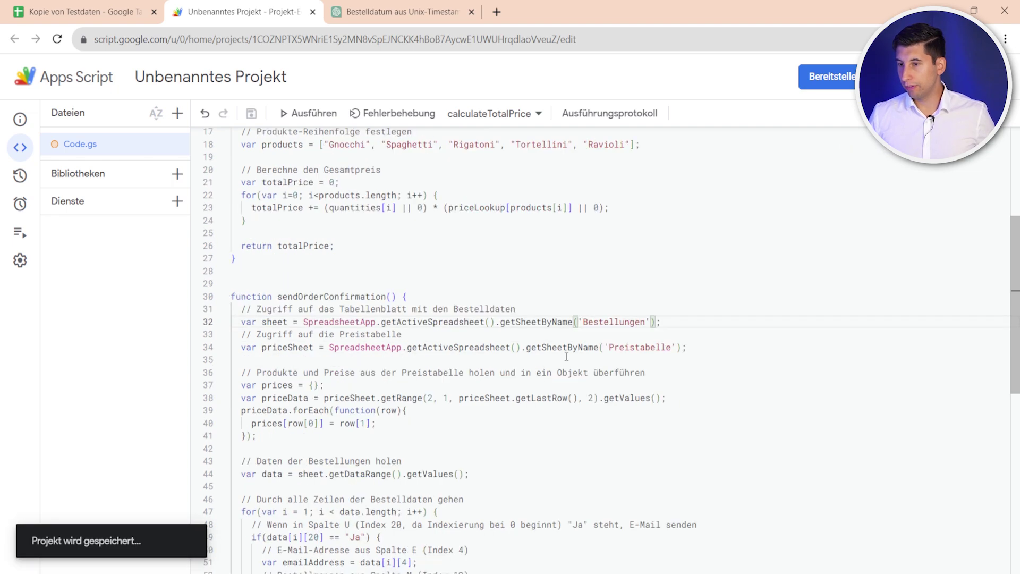
{"action": "triple_click", "coordinate": [366, 347]}
{"action": "scroll", "coordinate": [372, 383], "scroll_direction": "down", "scroll_amount": 1}
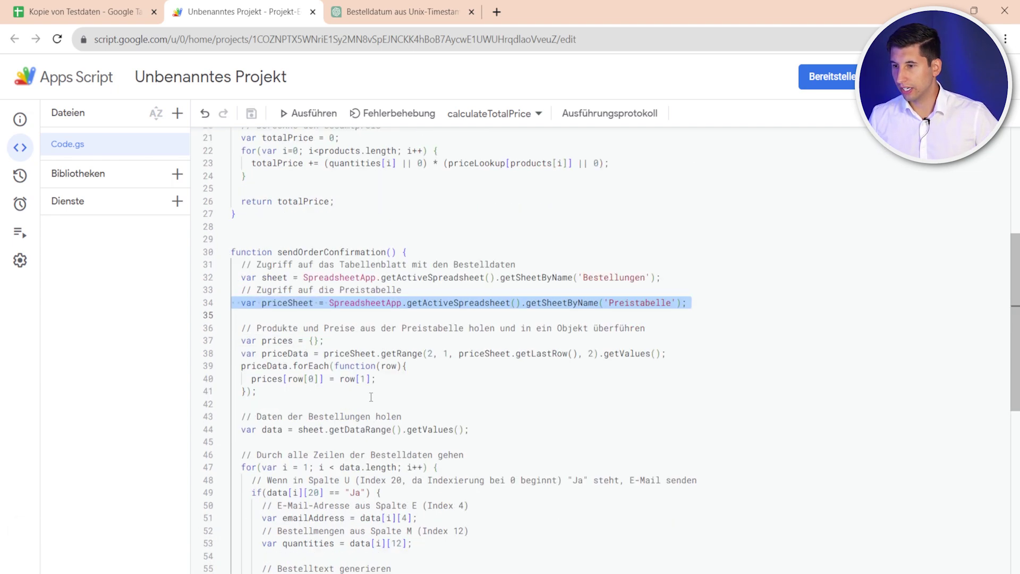
{"action": "scroll", "coordinate": [382, 418], "scroll_direction": "down", "scroll_amount": 1}
{"action": "left_click", "coordinate": [352, 435]}
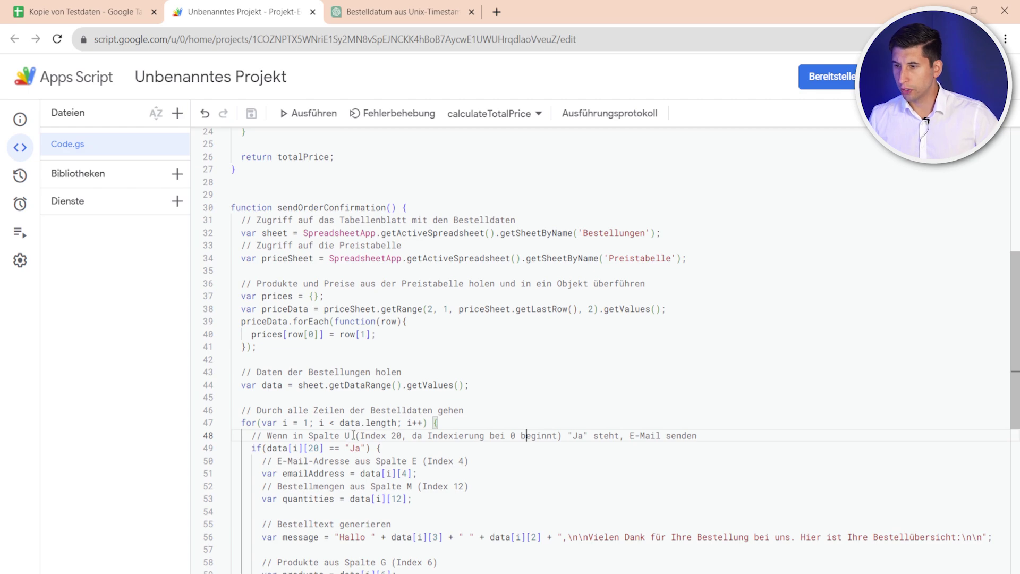
{"action": "left_click_drag", "start_coordinate": [353, 434], "coordinate": [425, 435]}
{"action": "left_click", "coordinate": [423, 435]}
{"action": "scroll", "coordinate": [678, 425], "scroll_direction": "down", "scroll_amount": 2}
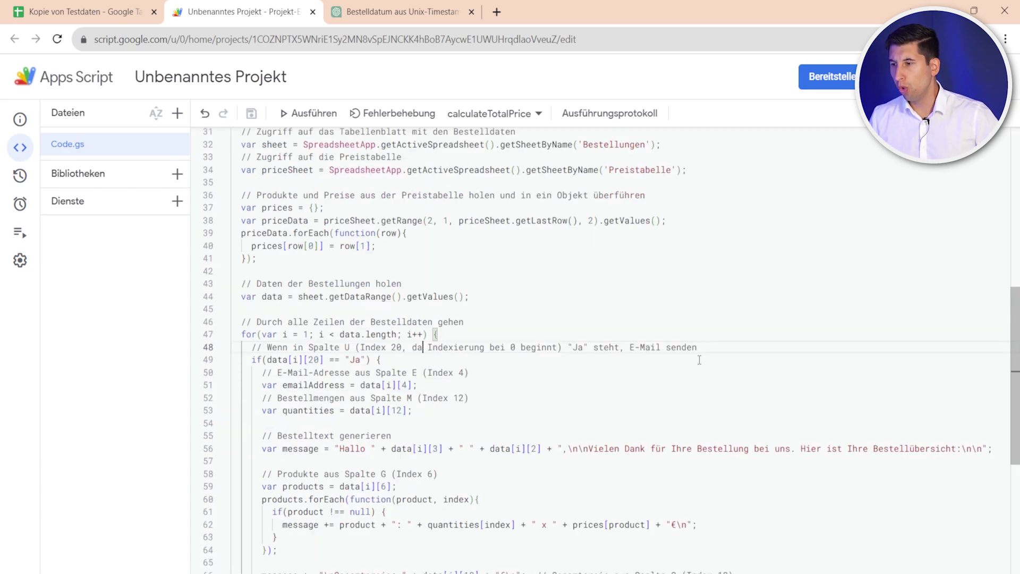
{"action": "left_click_drag", "start_coordinate": [578, 348], "coordinate": [697, 347]}
{"action": "scroll", "coordinate": [711, 358], "scroll_direction": "down", "scroll_amount": 1}
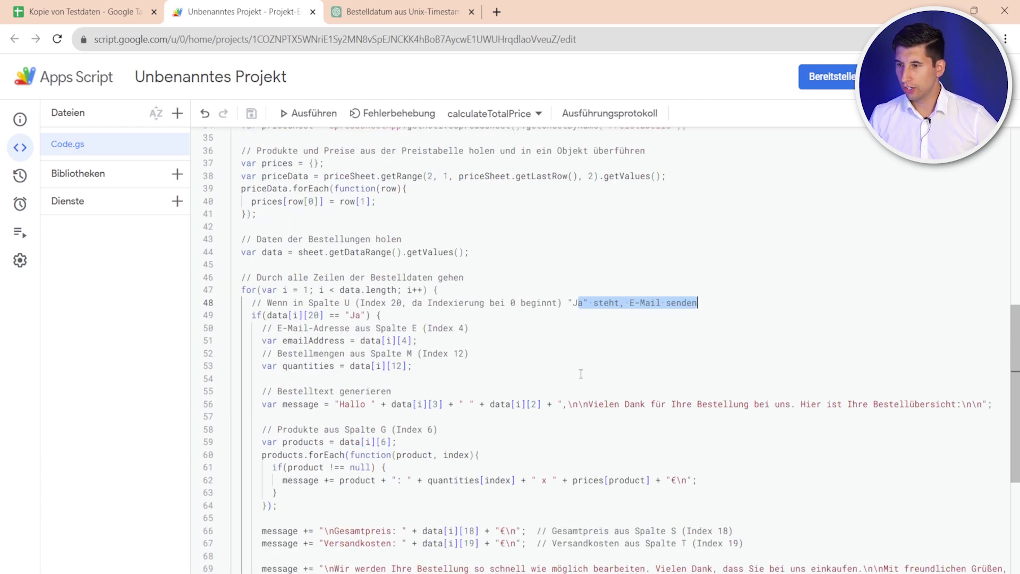
{"action": "left_click", "coordinate": [524, 403]}
{"action": "triple_click", "coordinate": [524, 403]}
{"action": "left_click", "coordinate": [452, 416]}
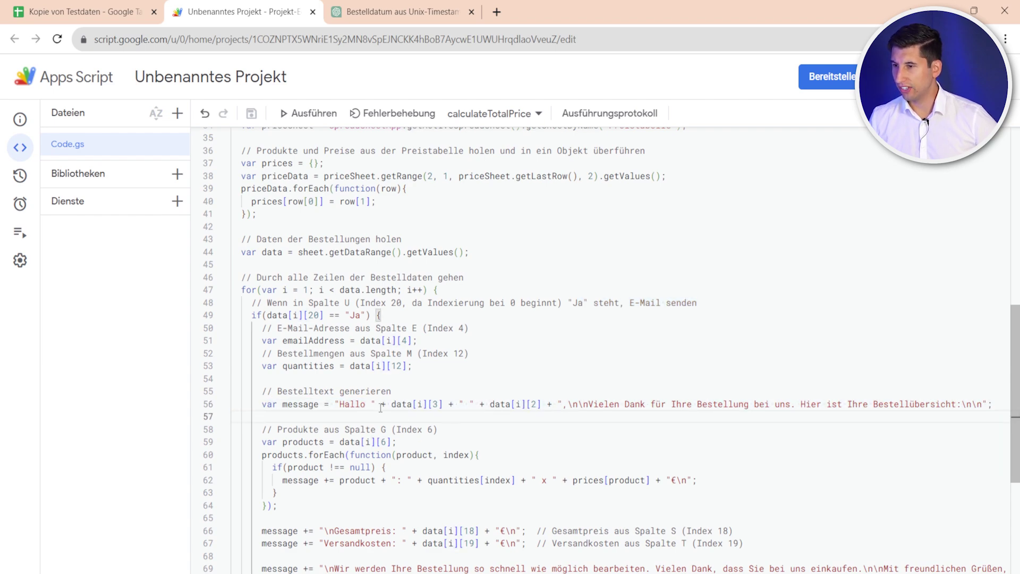
{"action": "left_click_drag", "start_coordinate": [380, 407], "coordinate": [722, 411]}
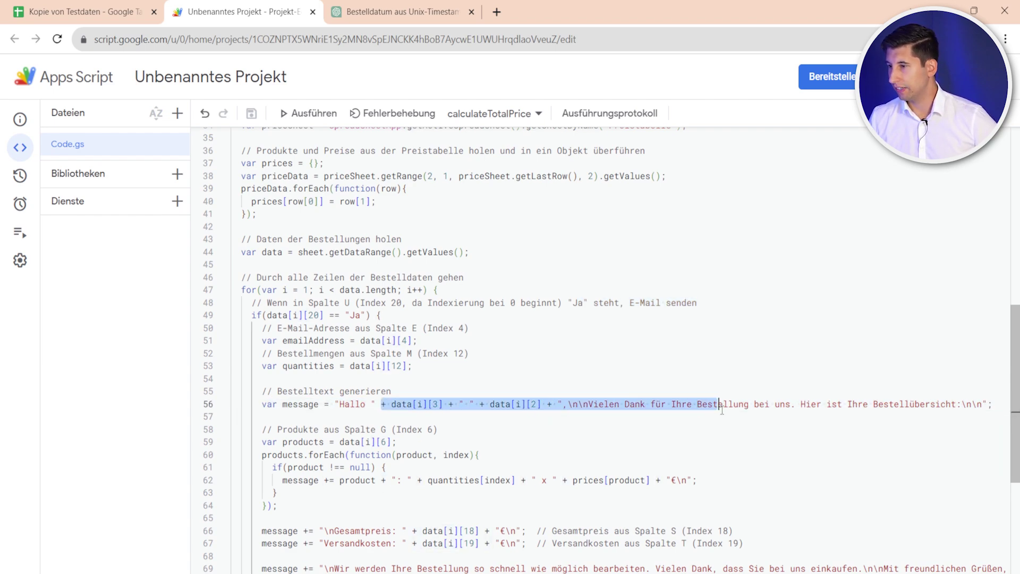
{"action": "left_click_drag", "start_coordinate": [721, 411], "coordinate": [986, 405]}
Look over the product block and the sendOrderConfirmation function name.
{"action": "scroll", "coordinate": [577, 430], "scroll_direction": "down", "scroll_amount": 1}
{"action": "left_click_drag", "start_coordinate": [277, 447], "coordinate": [231, 385]}
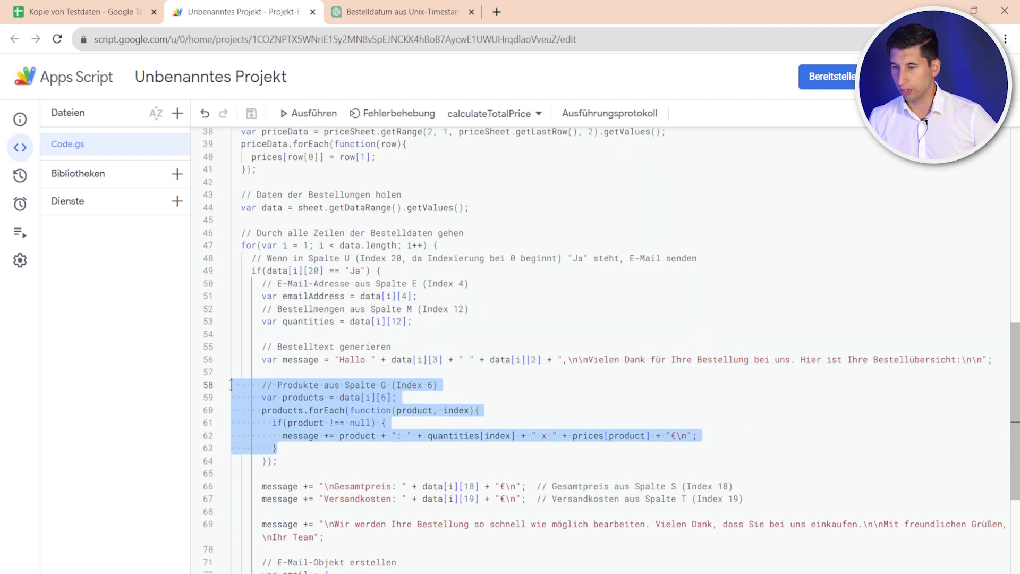
{"action": "scroll", "coordinate": [601, 449], "scroll_direction": "down", "scroll_amount": 2}
{"action": "scroll", "coordinate": [601, 449], "scroll_direction": "down", "scroll_amount": 1}
{"action": "scroll", "coordinate": [635, 452], "scroll_direction": "down", "scroll_amount": 1}
{"action": "scroll", "coordinate": [638, 453], "scroll_direction": "down", "scroll_amount": 1}
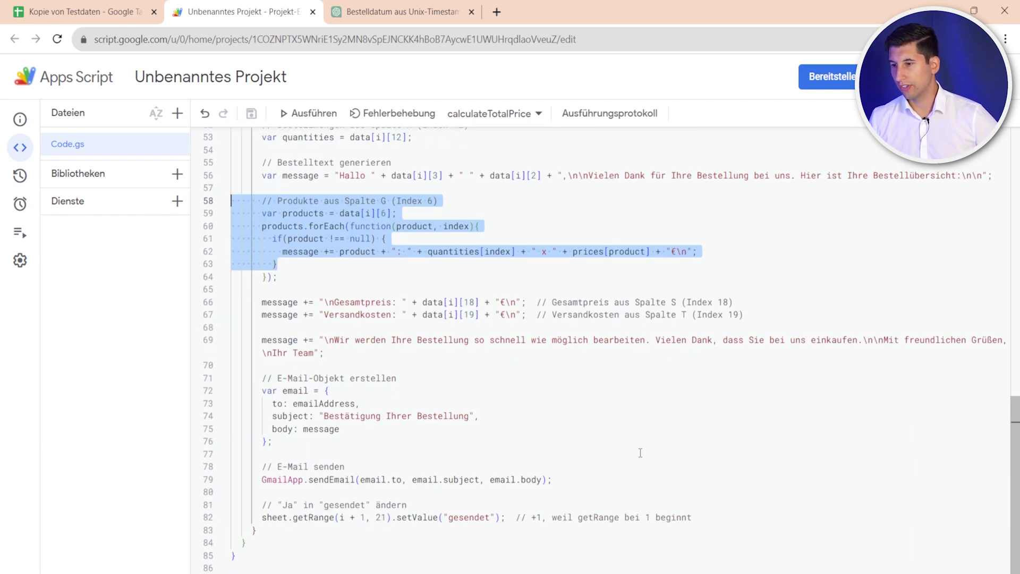
{"action": "left_click", "coordinate": [655, 437]}
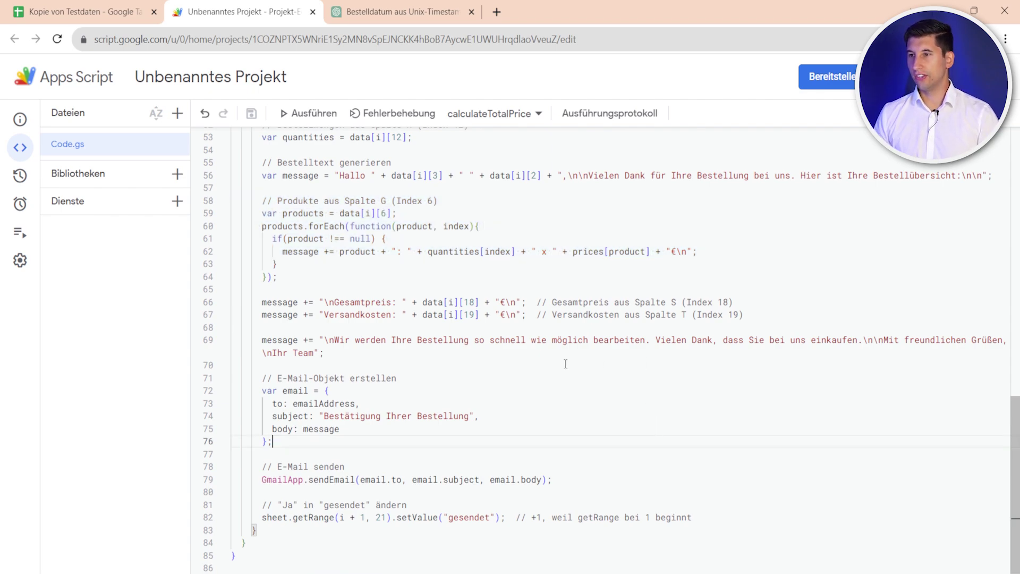
{"action": "scroll", "coordinate": [509, 336], "scroll_direction": "up", "scroll_amount": 6}
{"action": "scroll", "coordinate": [509, 336], "scroll_direction": "up", "scroll_amount": 3}
{"action": "left_click", "coordinate": [344, 288]}
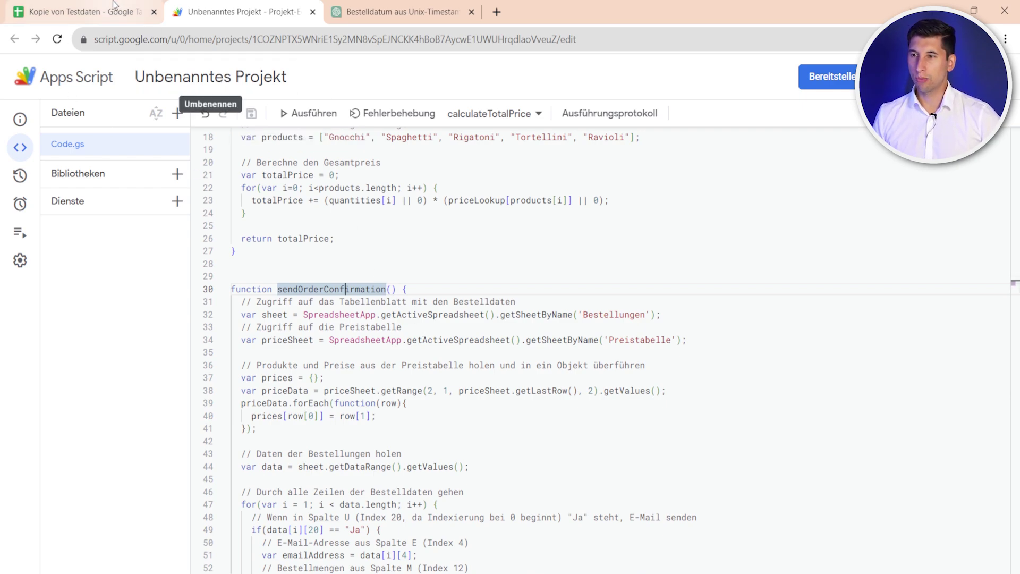
{"action": "left_click", "coordinate": [85, 12]}
Open the spreadsheet's Apps Script project and run sendOrderConfirmation.
{"action": "left_click", "coordinate": [366, 88]}
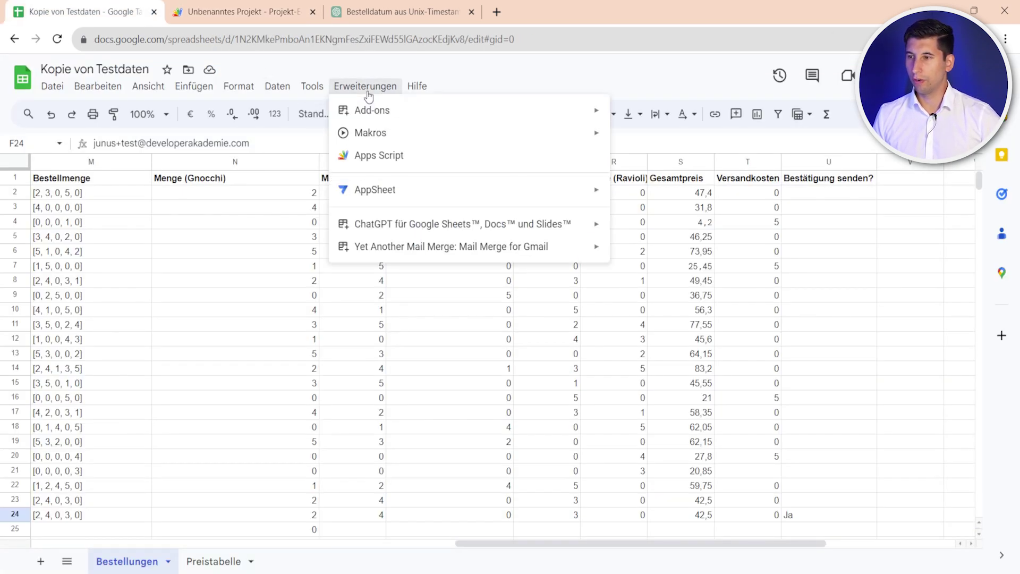
{"action": "left_click", "coordinate": [387, 158]}
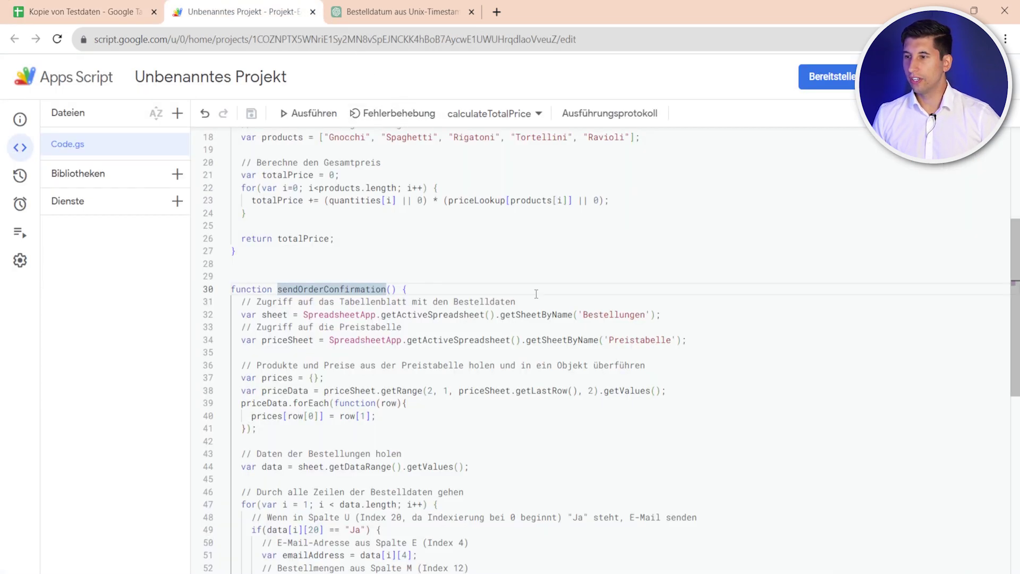
{"action": "left_click", "coordinate": [492, 113]}
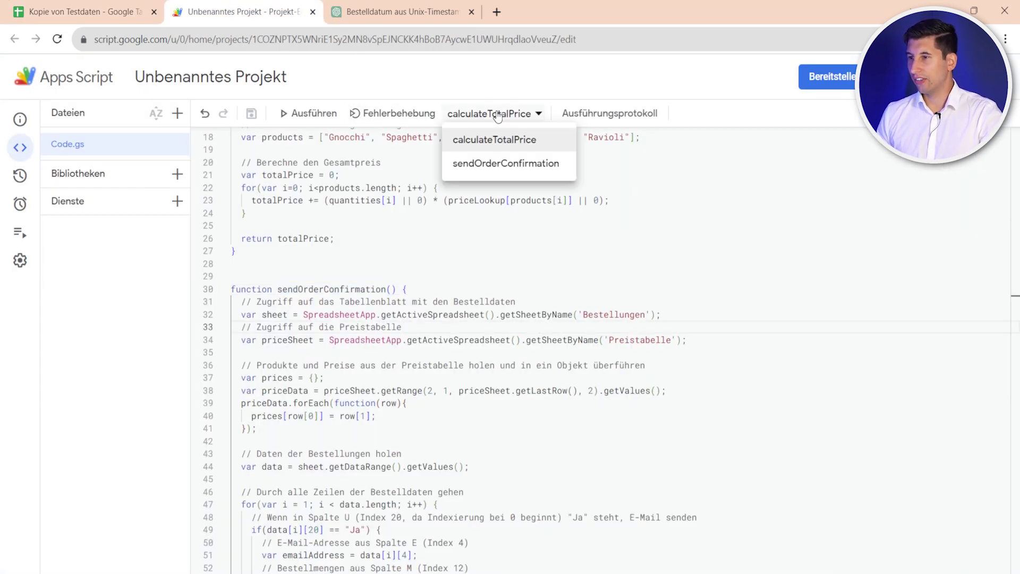
{"action": "left_click", "coordinate": [499, 166]}
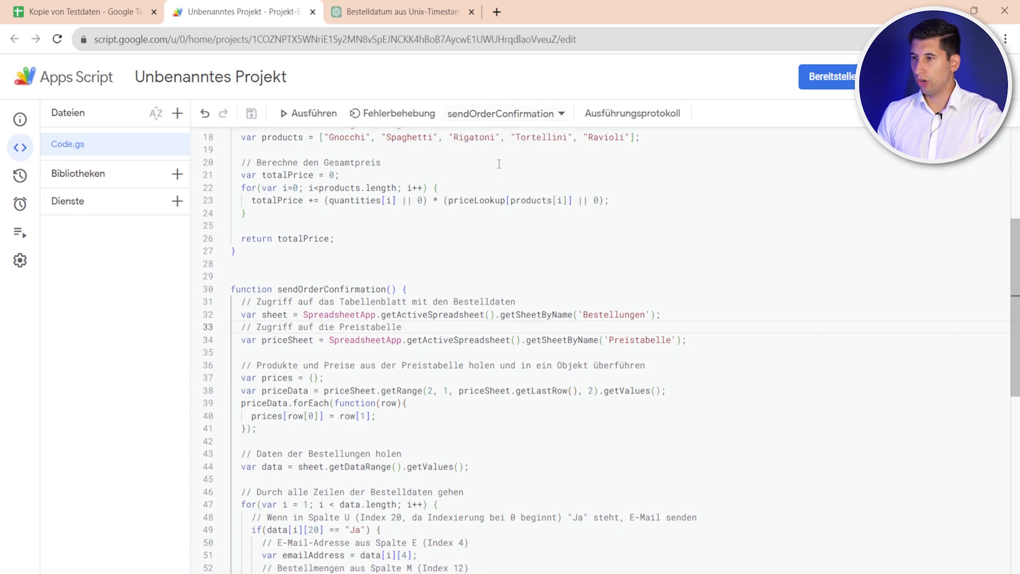
{"action": "scroll", "coordinate": [665, 254], "scroll_direction": "down", "scroll_amount": 3}
{"action": "scroll", "coordinate": [661, 282], "scroll_direction": "down", "scroll_amount": 3}
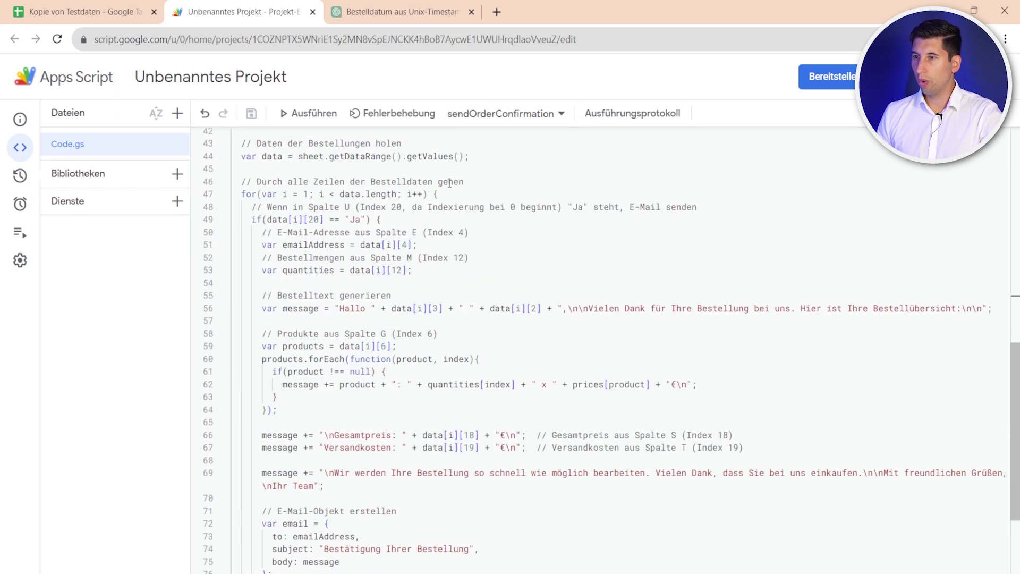
{"action": "left_click", "coordinate": [317, 113]}
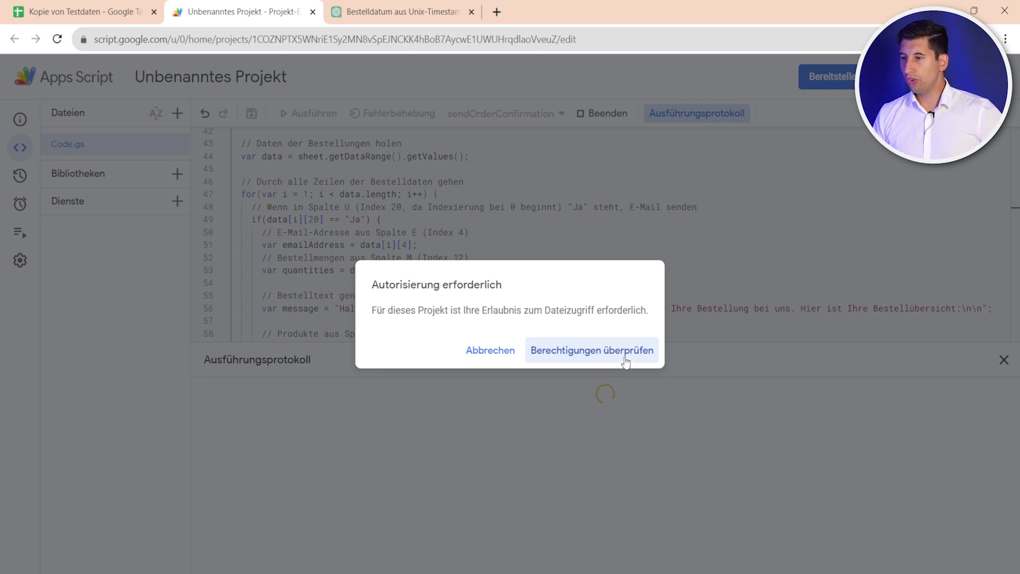
Grant the script account permissions and copy the resulting products.forEach TypeError.
{"action": "left_click", "coordinate": [618, 357]}
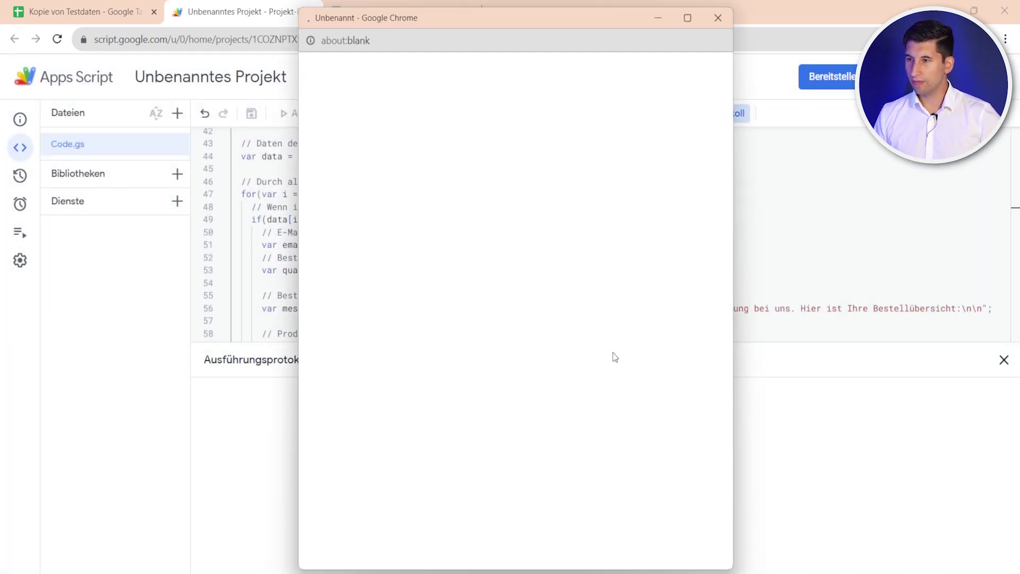
{"action": "scroll", "coordinate": [597, 447], "scroll_direction": "down", "scroll_amount": 2}
{"action": "left_click", "coordinate": [589, 518]}
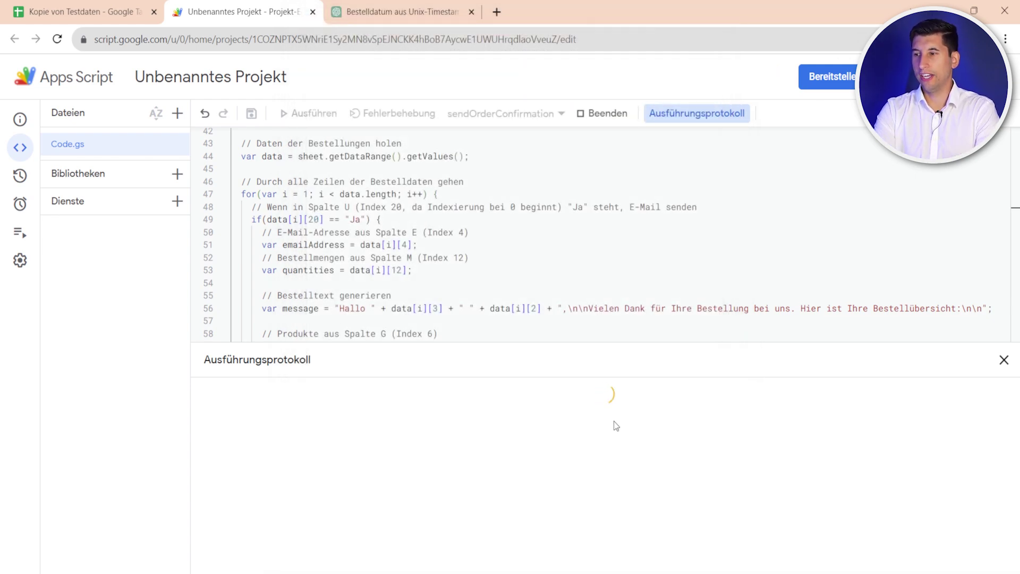
{"action": "triple_click", "coordinate": [613, 421]}
{"action": "key", "text": "ctrl+c"}
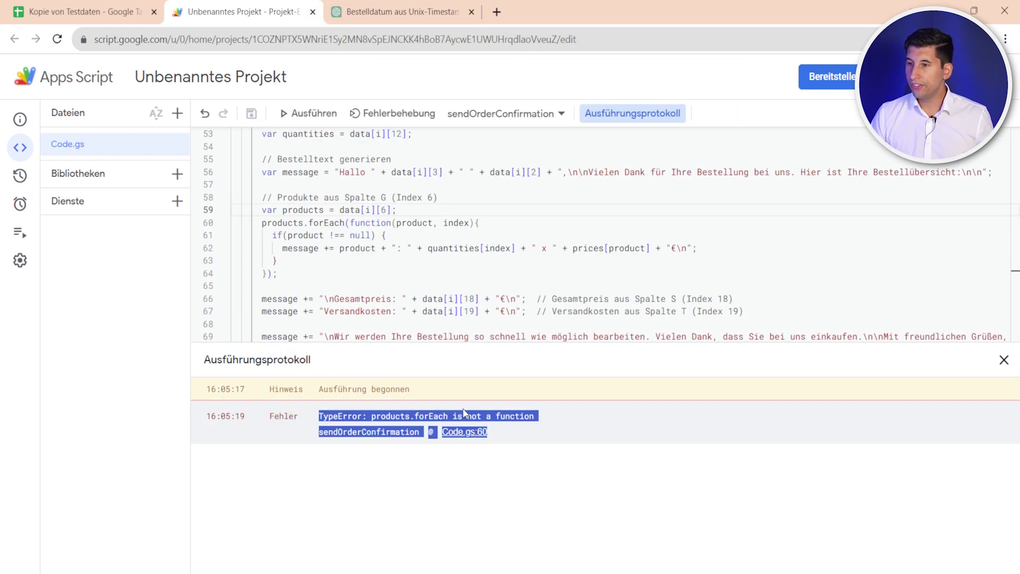
{"action": "left_click", "coordinate": [388, 6]}
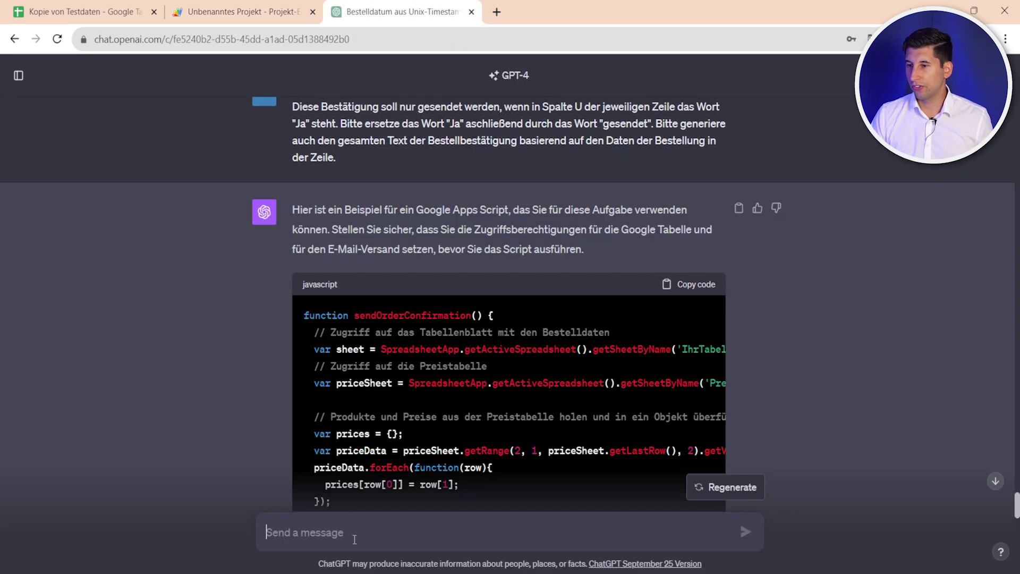
Send the TypeError to ChatGPT and bring its revised script into the editor.
{"action": "key", "text": "ctrl+v"}
{"action": "key", "text": "Return"}
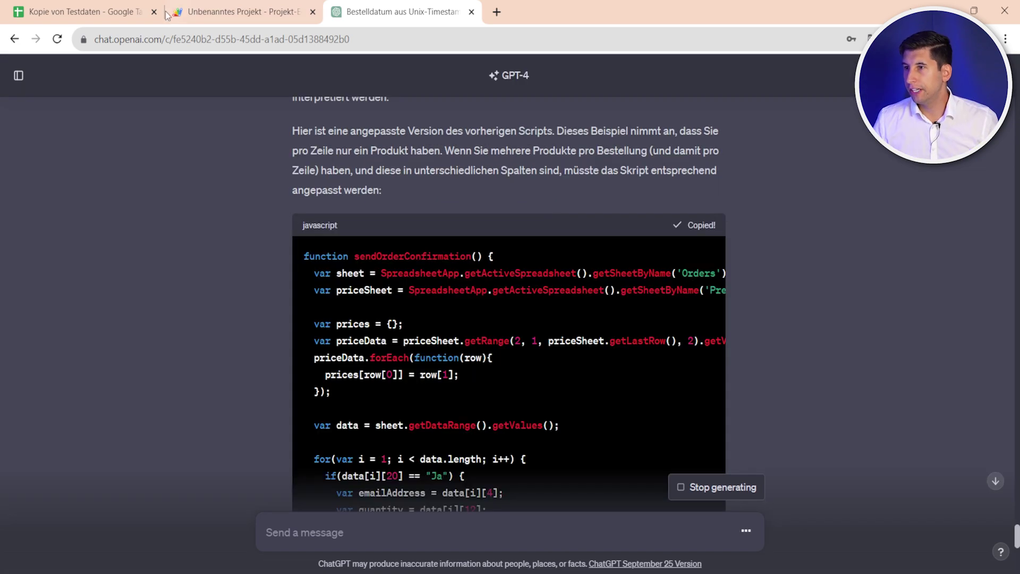
{"action": "left_click", "coordinate": [175, 13]}
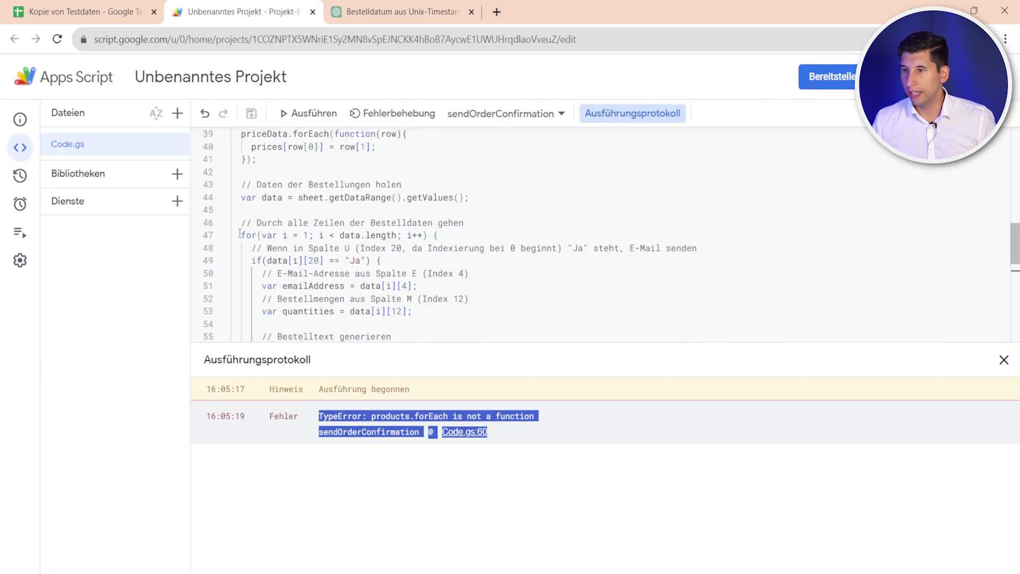
{"action": "scroll", "coordinate": [242, 232], "scroll_direction": "up", "scroll_amount": 3}
{"action": "scroll", "coordinate": [250, 228], "scroll_direction": "up", "scroll_amount": 3}
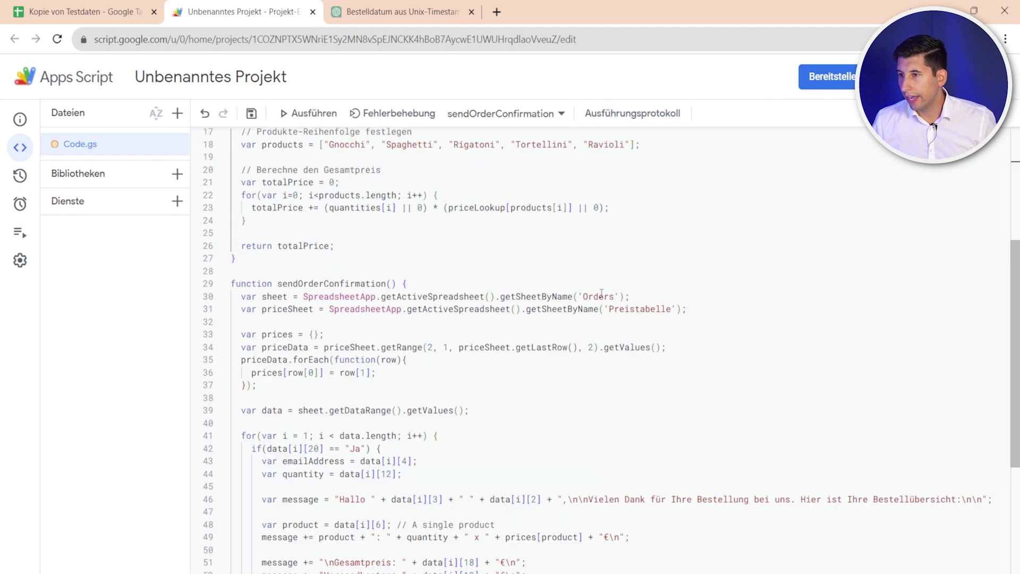
Change the sheet name 'Orders' to 'Bestellungen' on line 30, save, and run the script.
{"action": "double_click", "coordinate": [598, 296]}
{"action": "type", "text": "Bestellungen"}
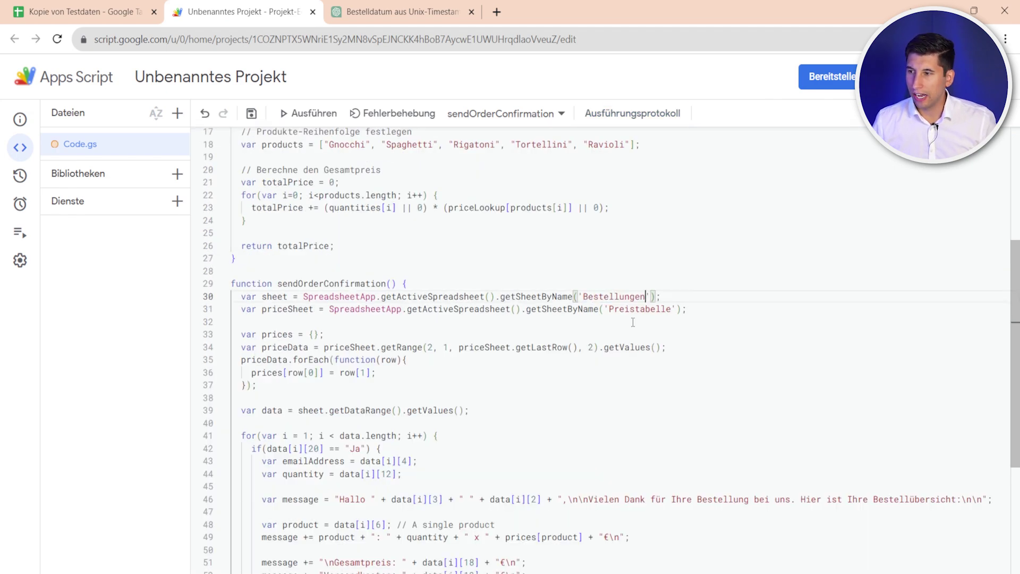
{"action": "key", "text": "ctrl+s"}
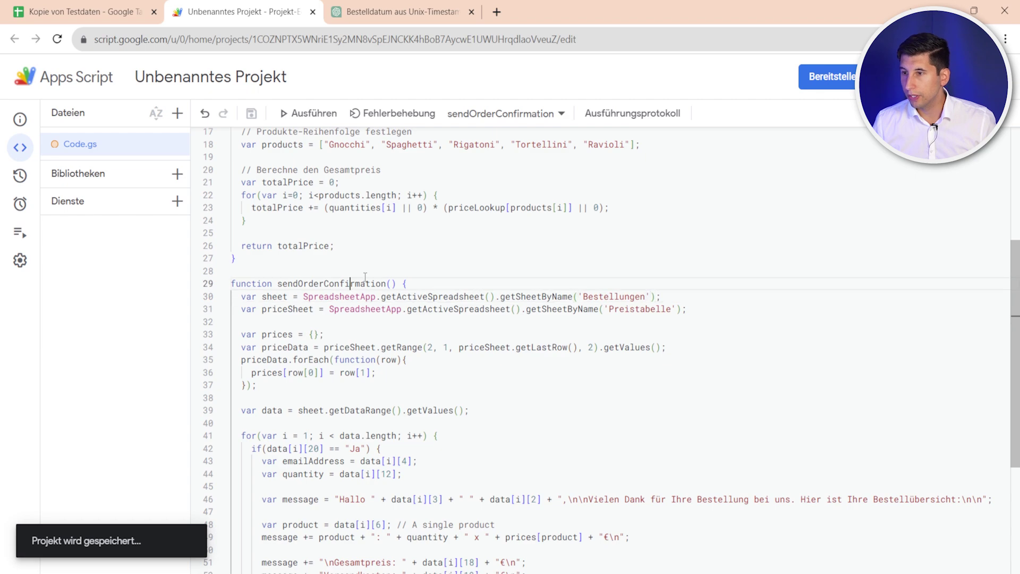
{"action": "left_click", "coordinate": [314, 113]}
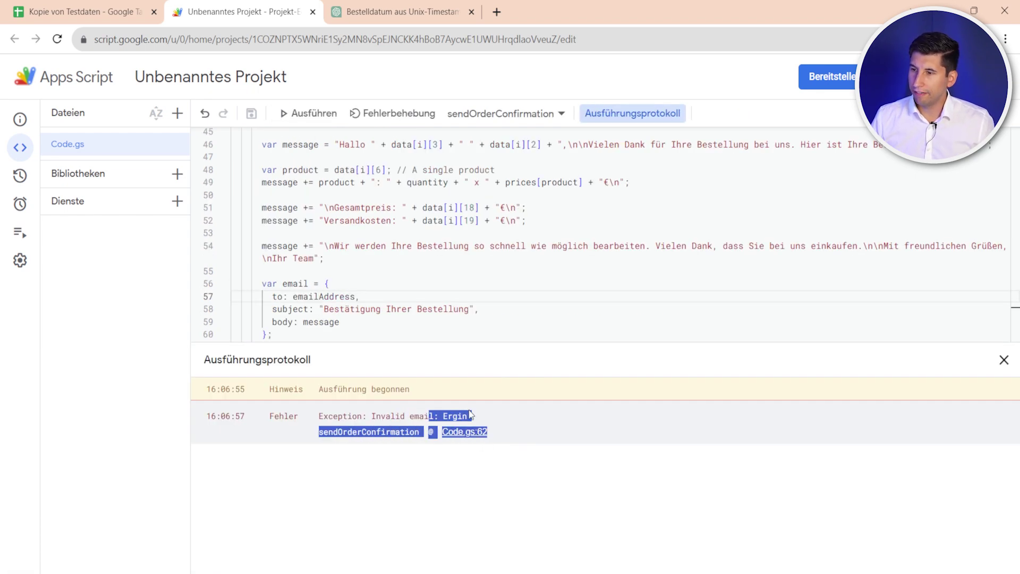
{"action": "left_click", "coordinate": [127, 12]}
Check the test order's name and e-mail in E24 and F24, then copy table A1:U24.
{"action": "left_click", "coordinate": [314, 515]}
{"action": "mouse_move", "coordinate": [406, 515]}
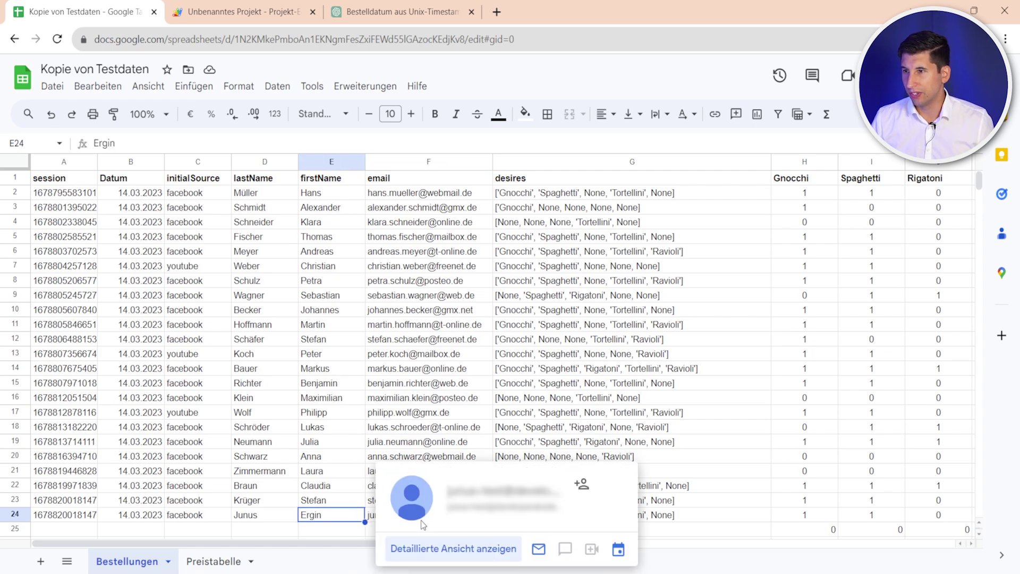
{"action": "left_click", "coordinate": [374, 518]}
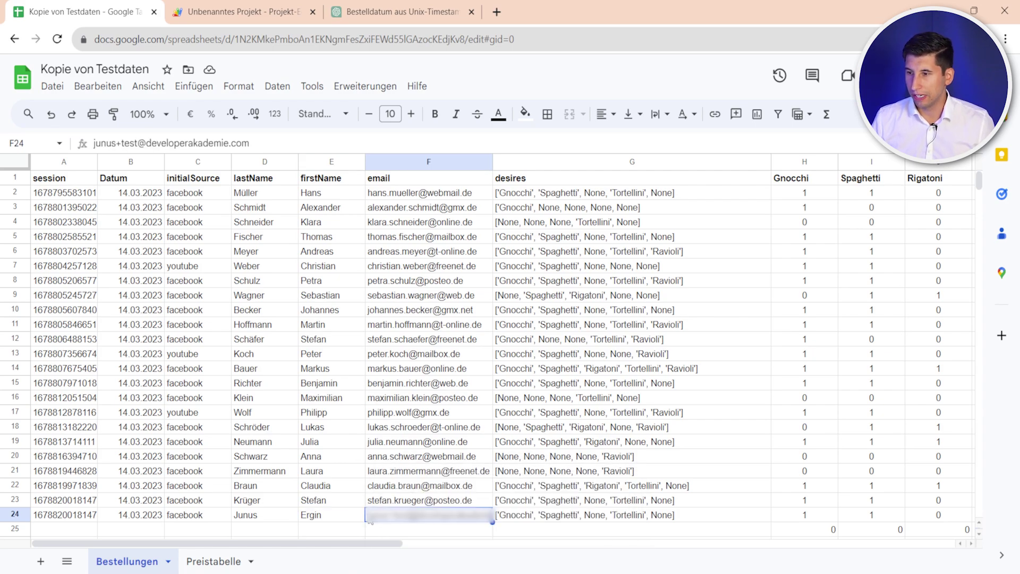
{"action": "key", "text": "ctrl+a"}
{"action": "scroll", "coordinate": [699, 301], "scroll_direction": "down", "scroll_amount": 3}
{"action": "scroll", "coordinate": [699, 301], "scroll_direction": "right", "scroll_amount": 10}
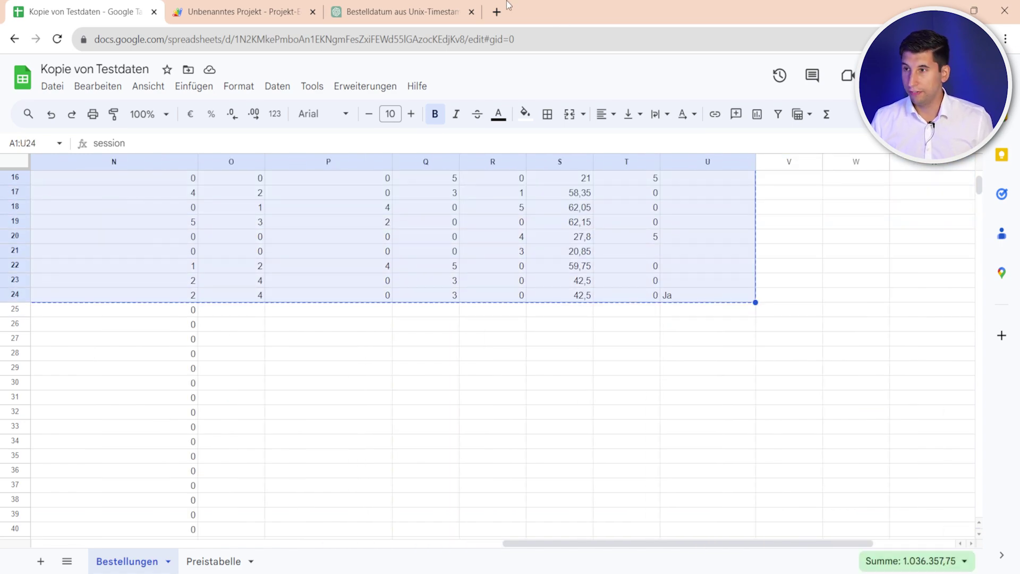
Start a ChatGPT message about the error and paste in the current order table.
{"action": "left_click", "coordinate": [412, 7]}
{"action": "type", "text": "Ich"}
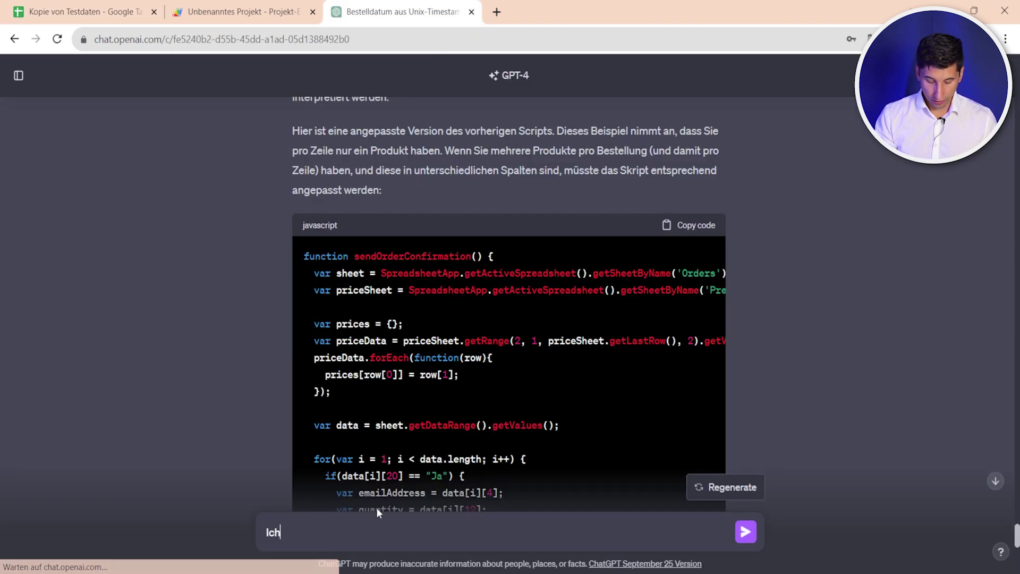
{"action": "type", "text": " bekomme immer noch"}
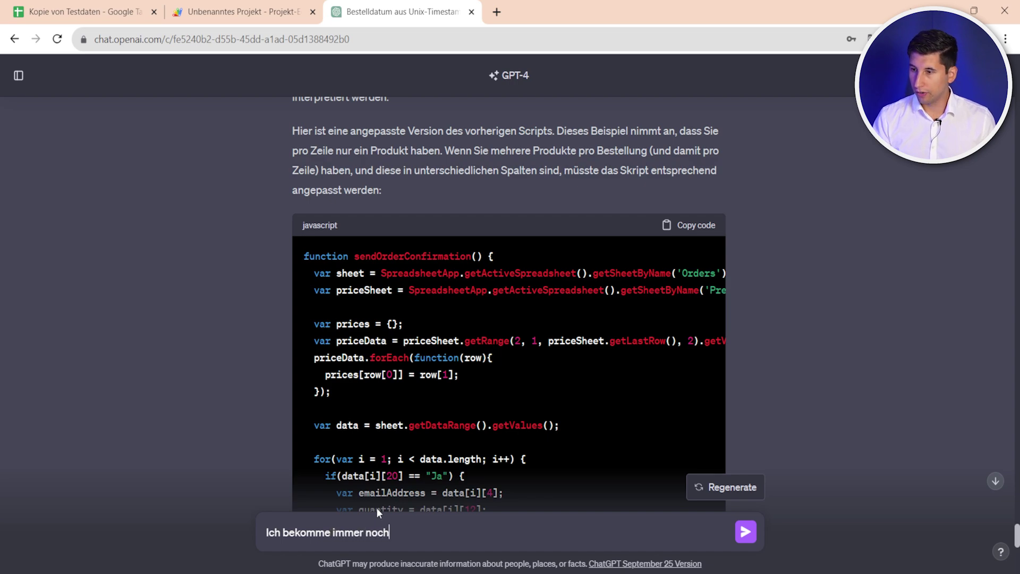
{"action": "type", "text": ":"}
{"action": "key", "text": "shift+Return"}
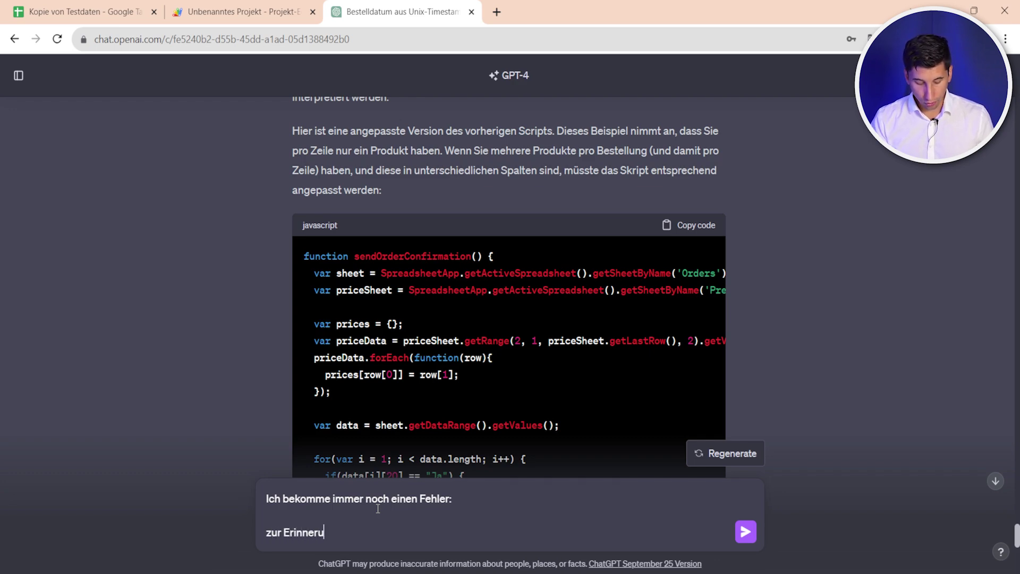
{"action": "type", "text": "ng: Meine Tabelle sieht aktuell so aus:"}
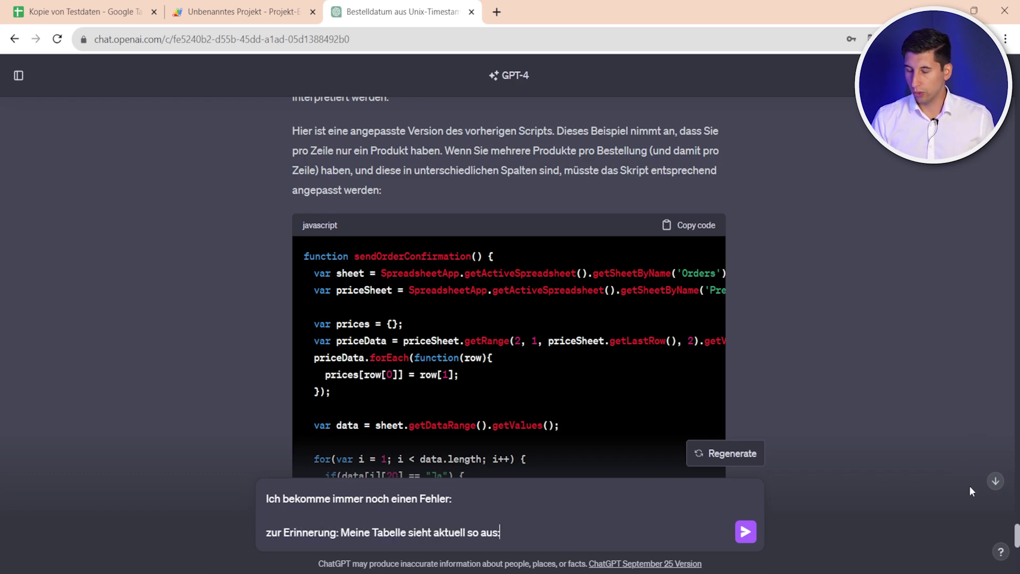
{"action": "key", "text": "shift+Return"}
{"action": "key", "text": "ctrl+v"}
Add the invalid-email error text, send it, and select the returned data[i][5] loop code.
{"action": "left_click", "coordinate": [350, 448]}
{"action": "type", "text": "Exception: Invalid email: Ergin sendOrderConfirmation @ Code.gs:62"}
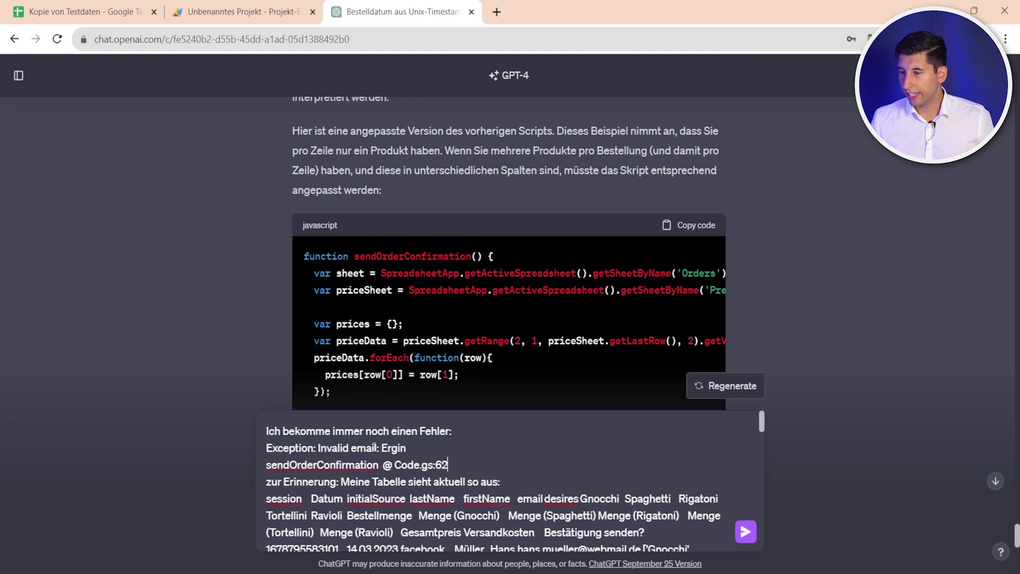
{"action": "key", "text": "shift+Return"}
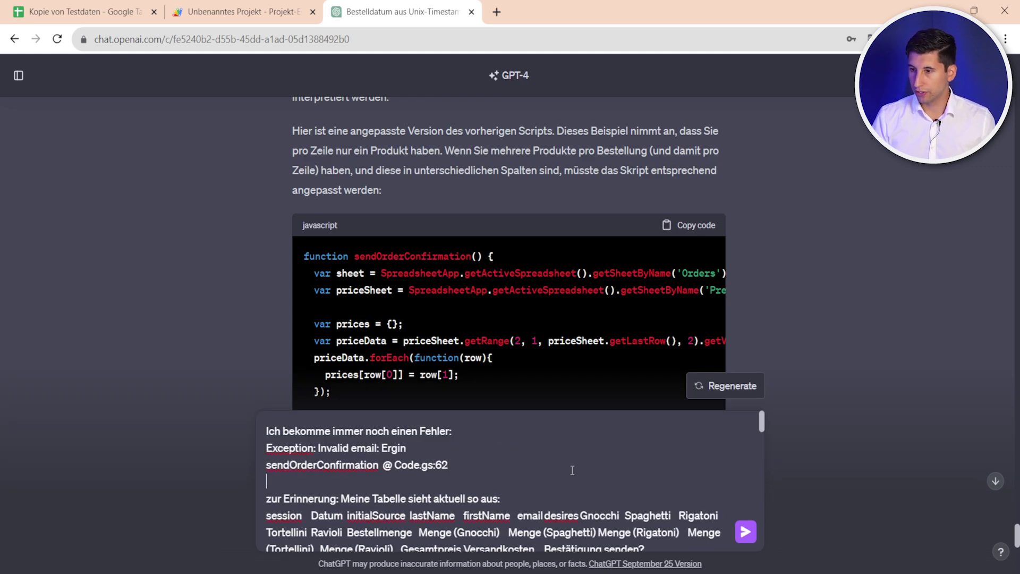
{"action": "left_click", "coordinate": [746, 531]}
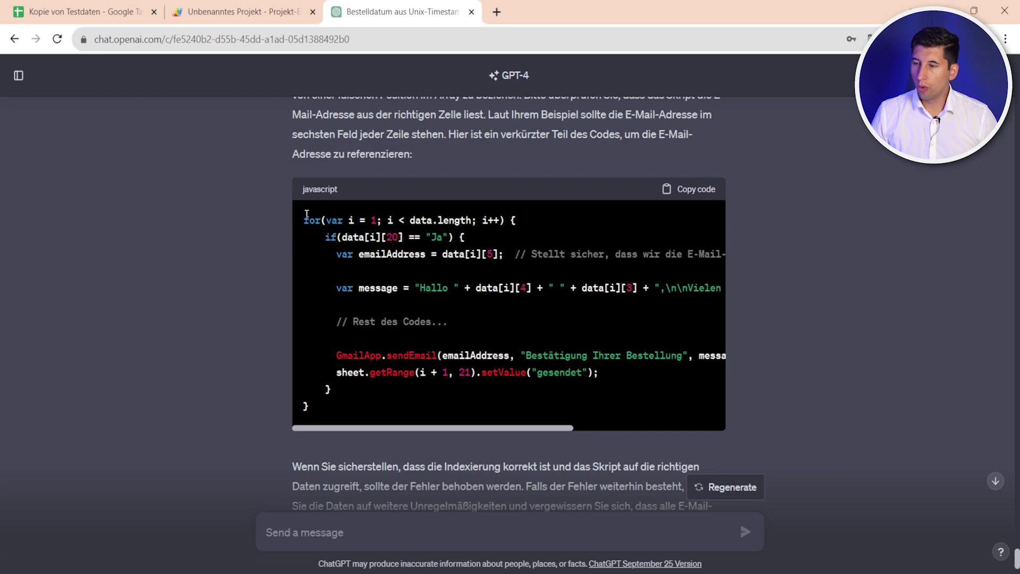
{"action": "left_click_drag", "start_coordinate": [304, 218], "coordinate": [367, 409]}
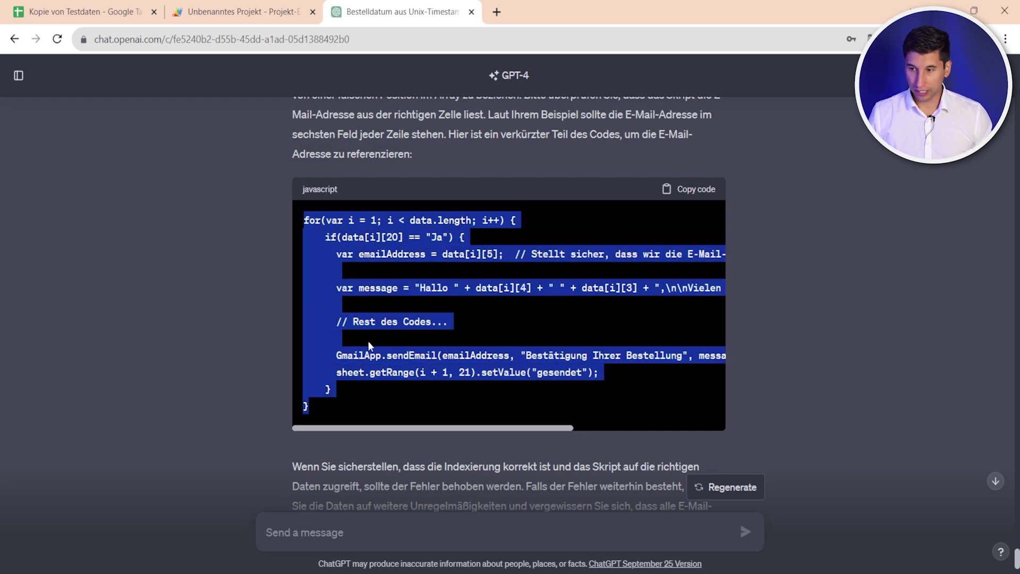
{"action": "left_click", "coordinate": [244, 11]}
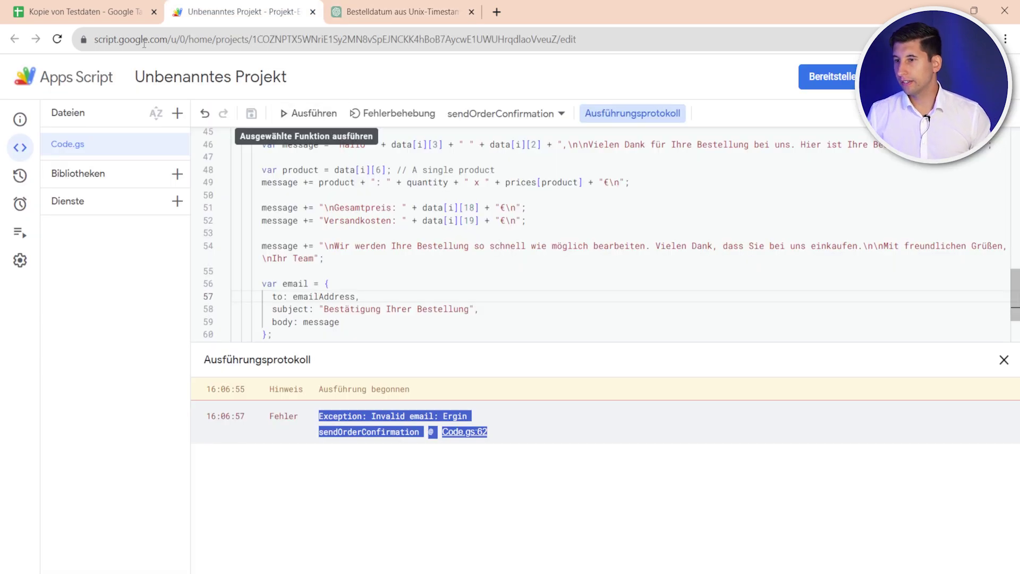
Grab ChatGPT's corrected loop using data[i][5], data[i][4] and data[i][3] for Code.gs.
{"action": "left_click", "coordinate": [403, 12]}
{"action": "mouse_move", "coordinate": [331, 394]}
{"action": "left_mouse_down"}
{"action": "mouse_move", "coordinate": [304, 371]}
{"action": "mouse_move", "coordinate": [304, 354]}
{"action": "left_mouse_up"}
{"action": "left_click", "coordinate": [244, 11]}
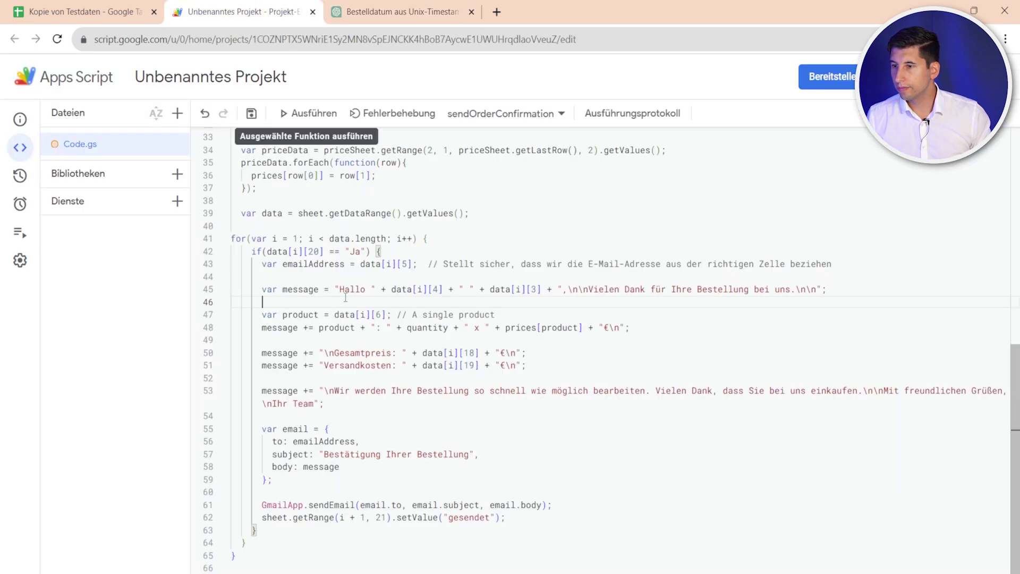